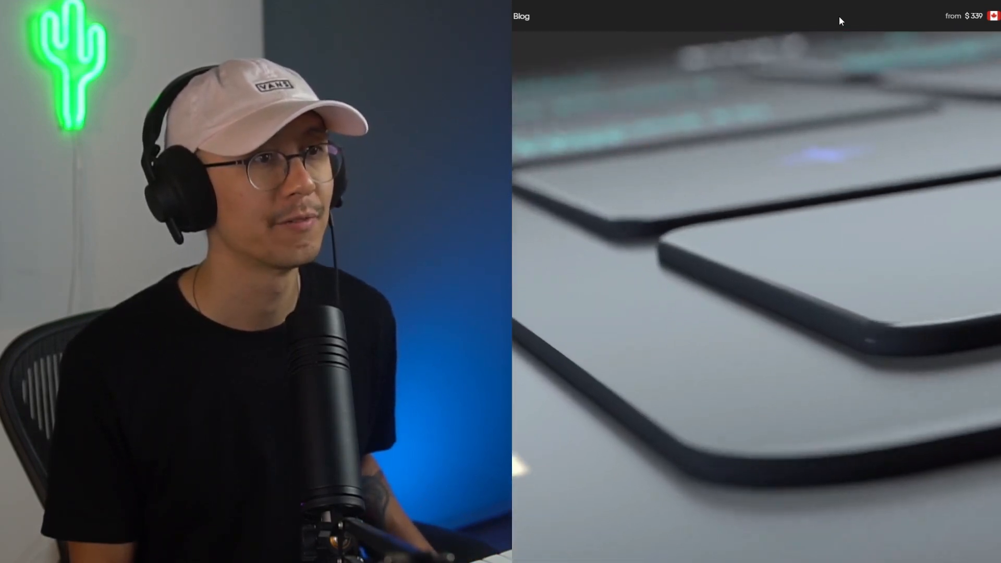
Switch to the Vochlea Dubler 2 window and review the training settings of the Bass Drum 1 trigger
key("alt+Tab")
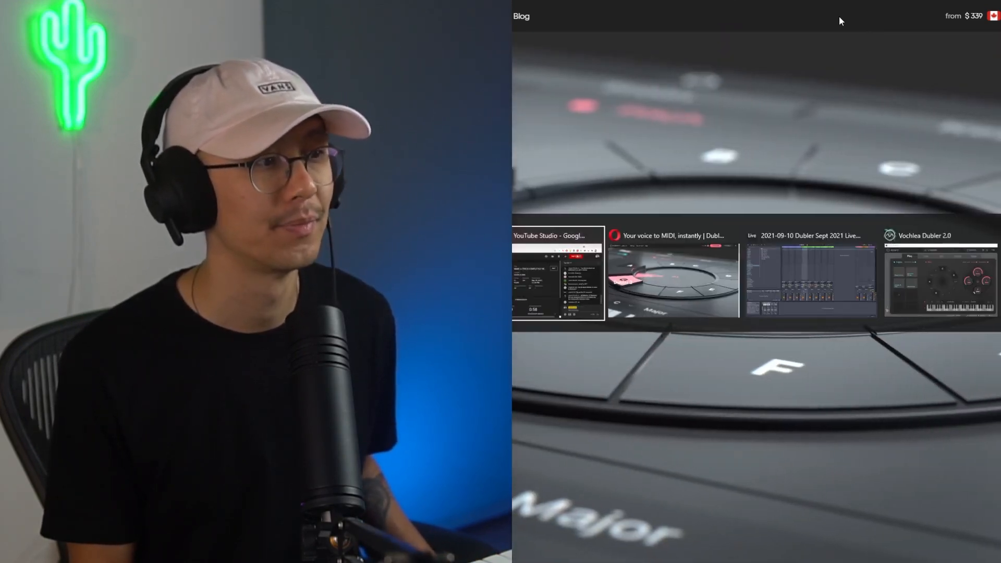
key("alt+Tab")
key("alt+Tab")
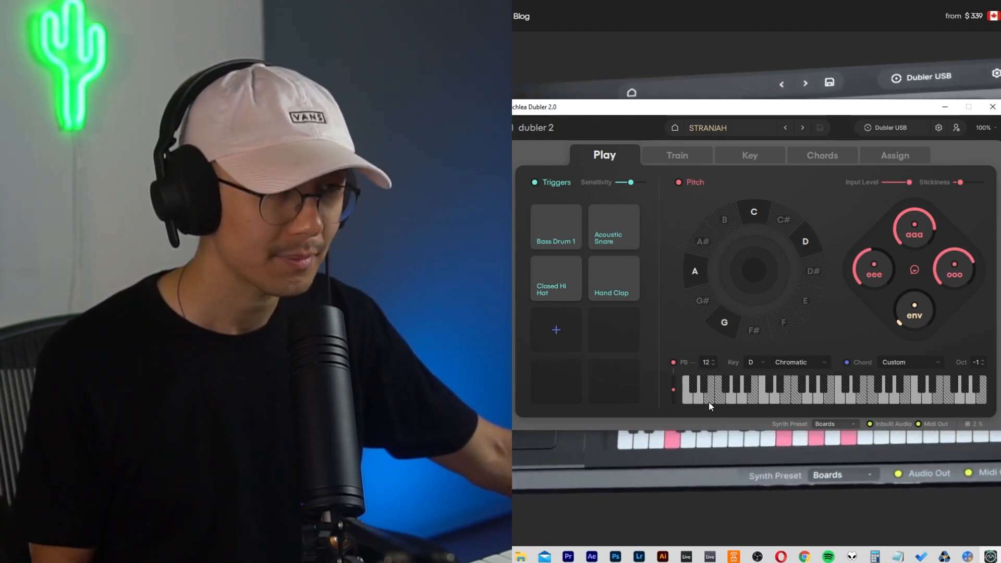
left_click(681, 153)
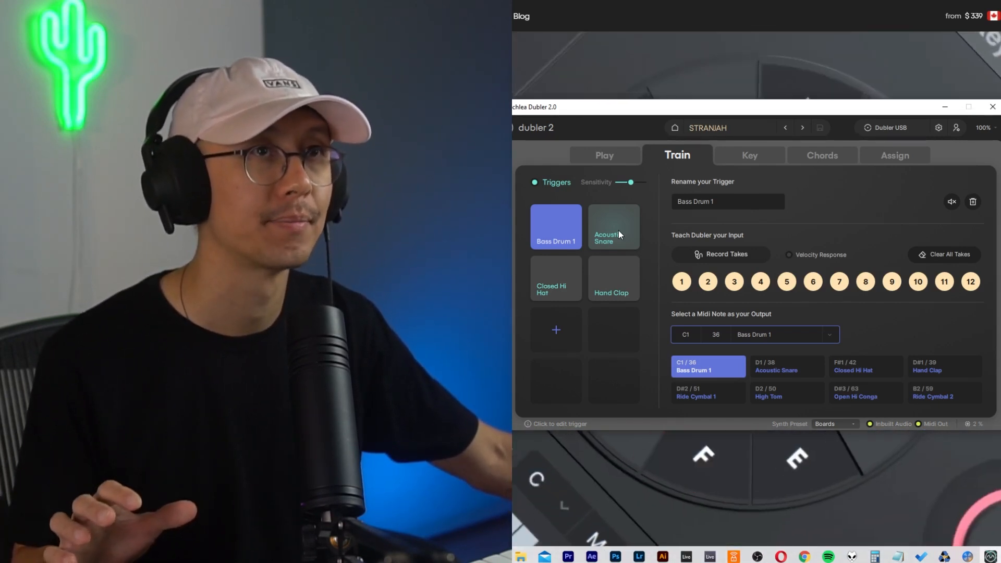
Review the key restriction settings and the scales available for the D root note
left_click(740, 155)
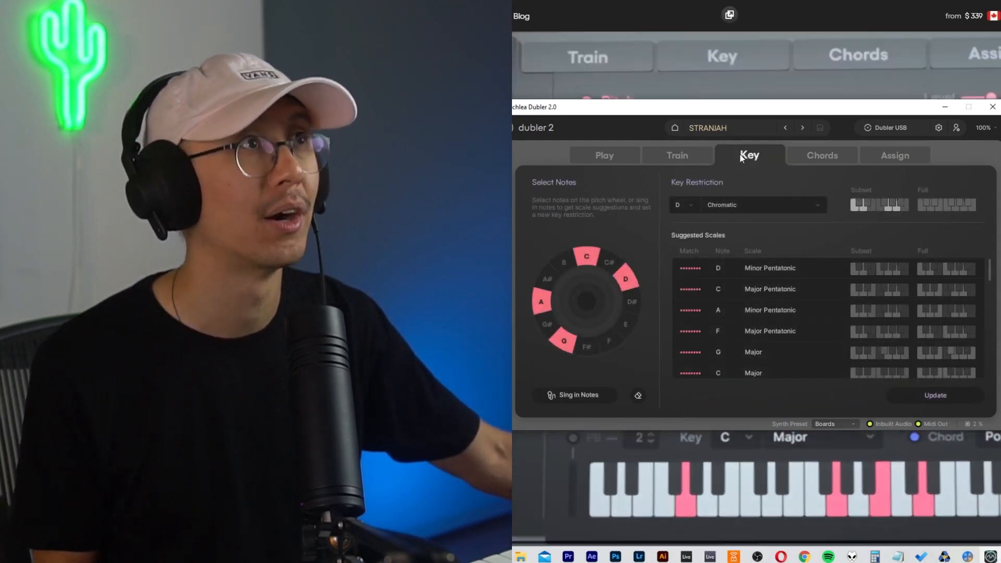
left_click(824, 205)
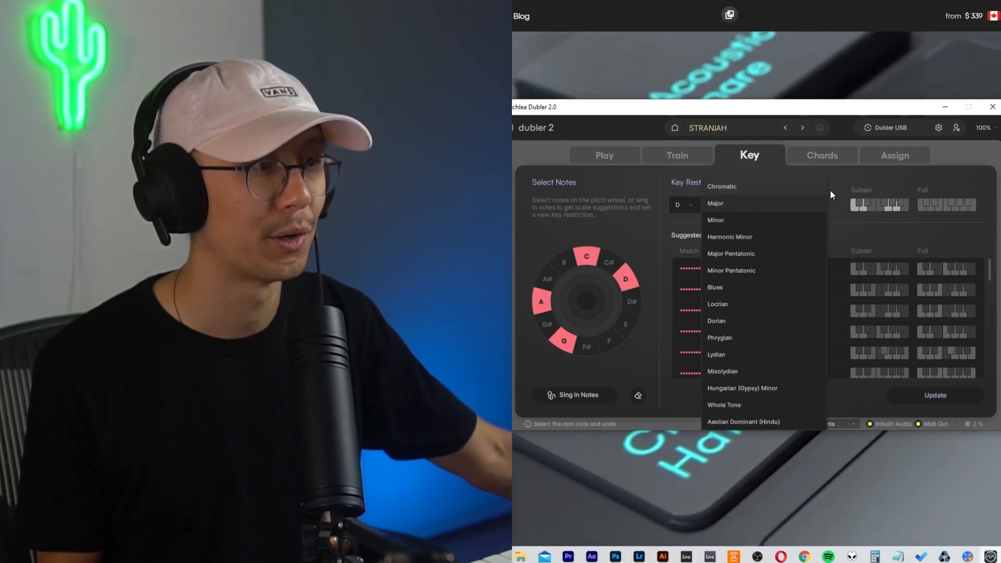
left_click(840, 180)
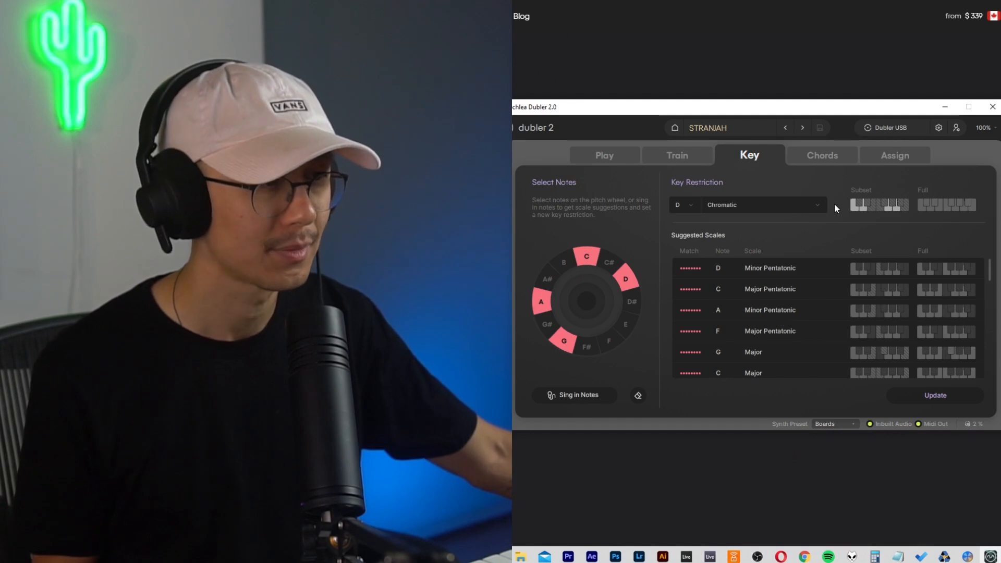
Review the chord mapping and the chords that can replace D min
left_click(827, 159)
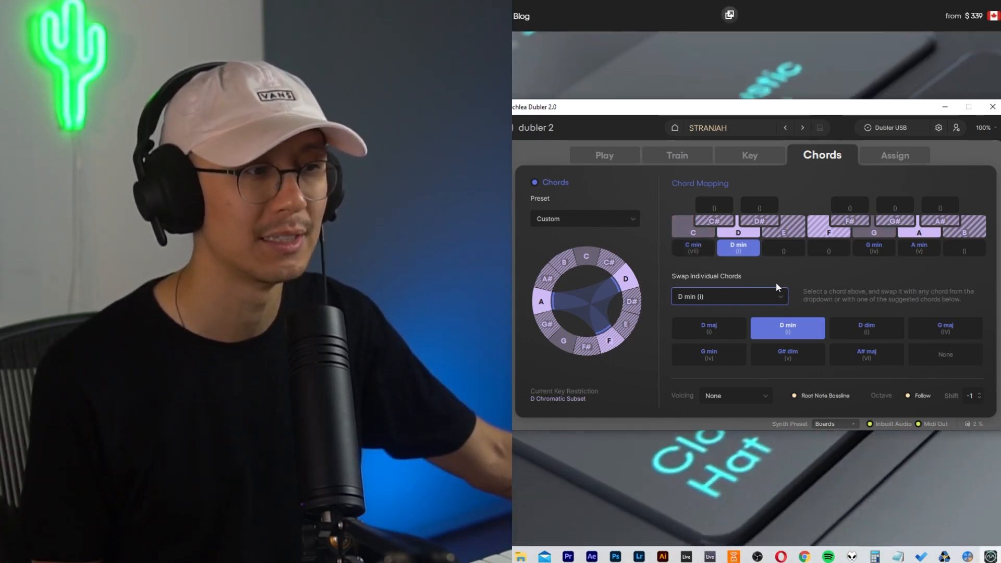
left_click(781, 295)
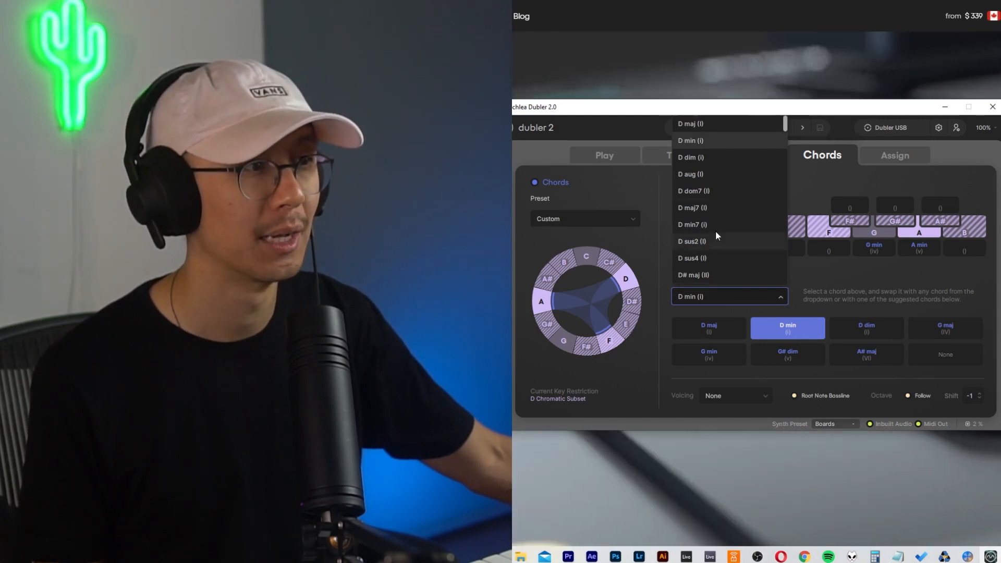
left_click(627, 186)
Examine the MIDI output channel and CC dial assignments, and return to the play view by way of trigger training
left_click(865, 155)
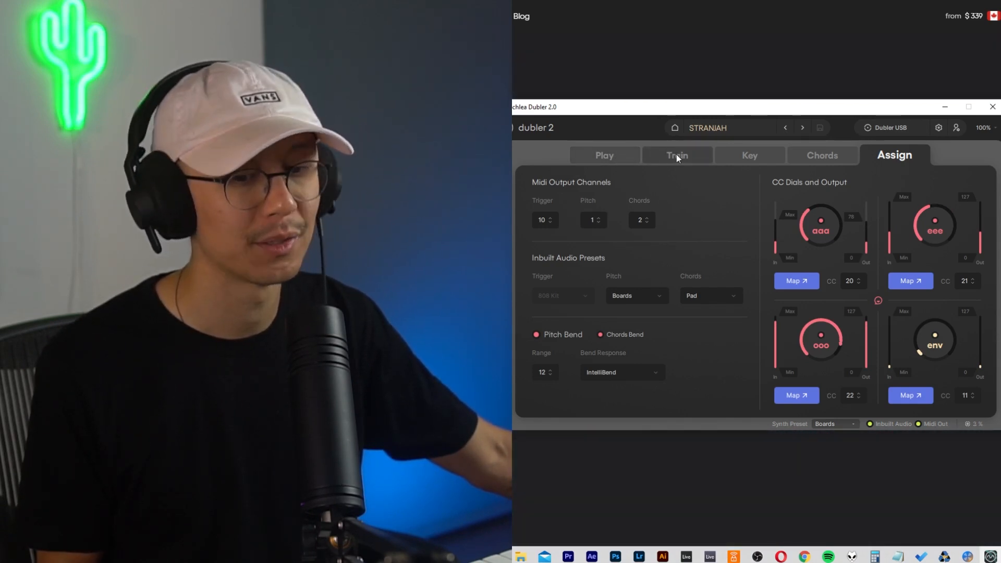
left_click(677, 154)
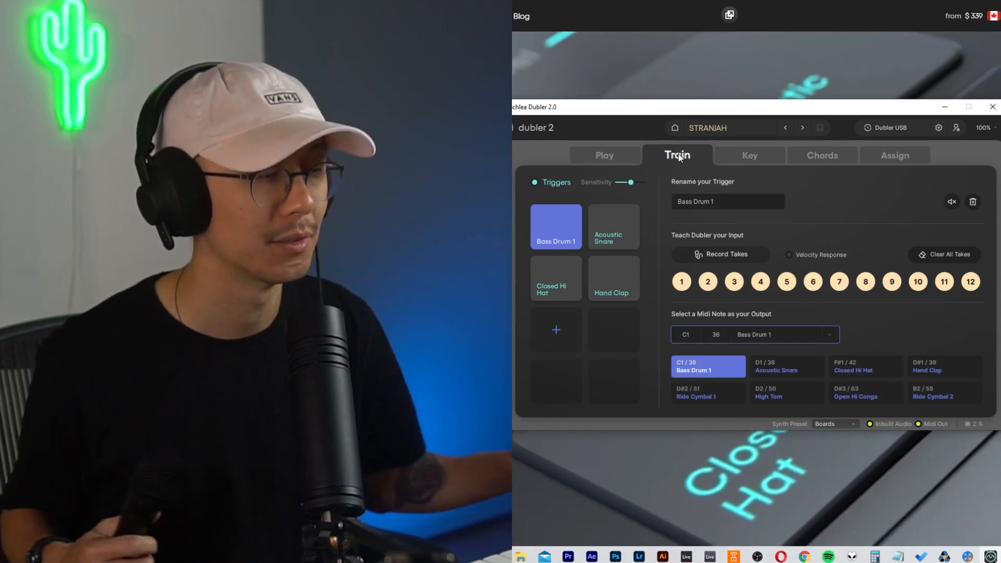
left_click(633, 155)
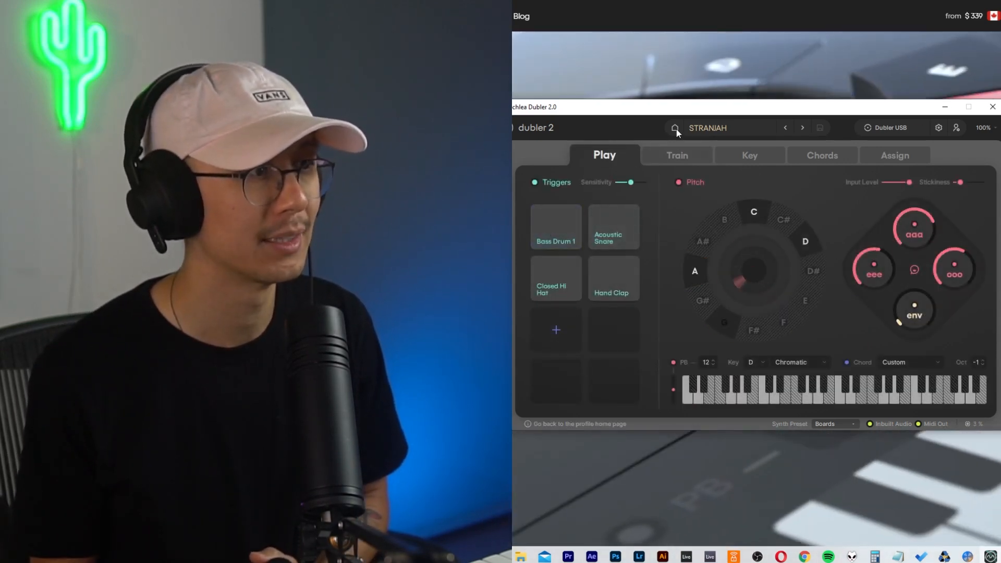
Create a new profile with a Bass Drum 1 trigger and train it with 12 recorded takes
left_click(675, 128)
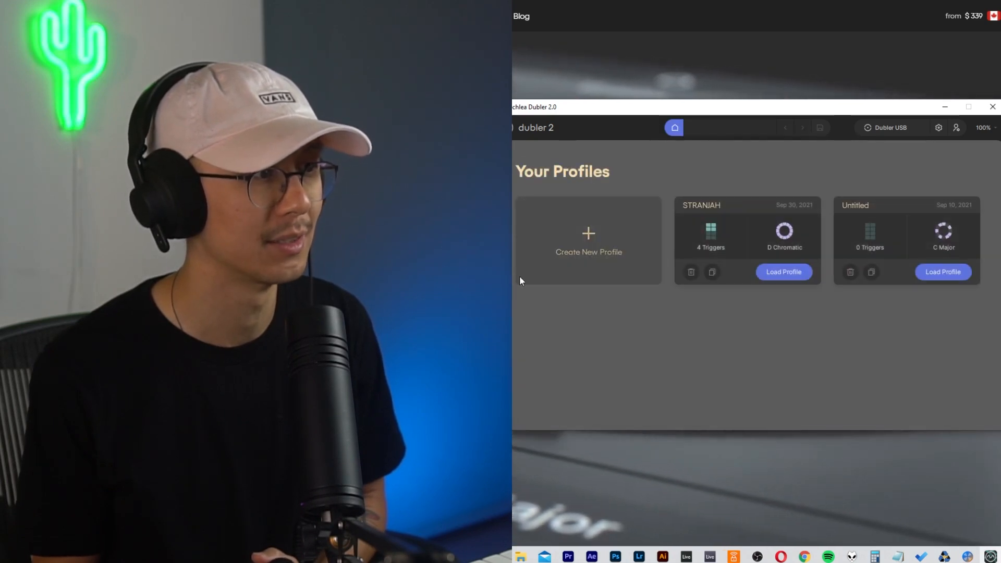
left_click(586, 232)
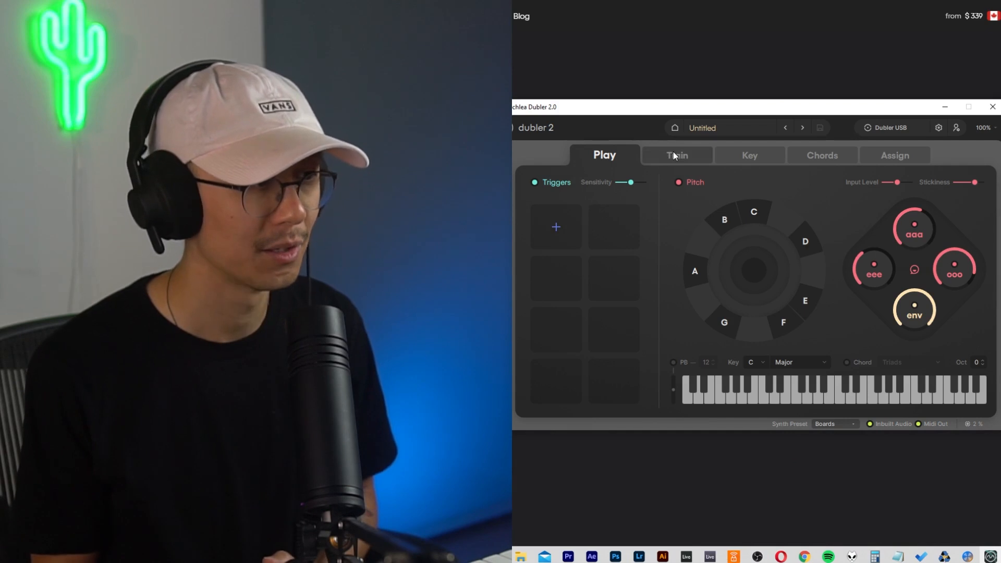
left_click(556, 225)
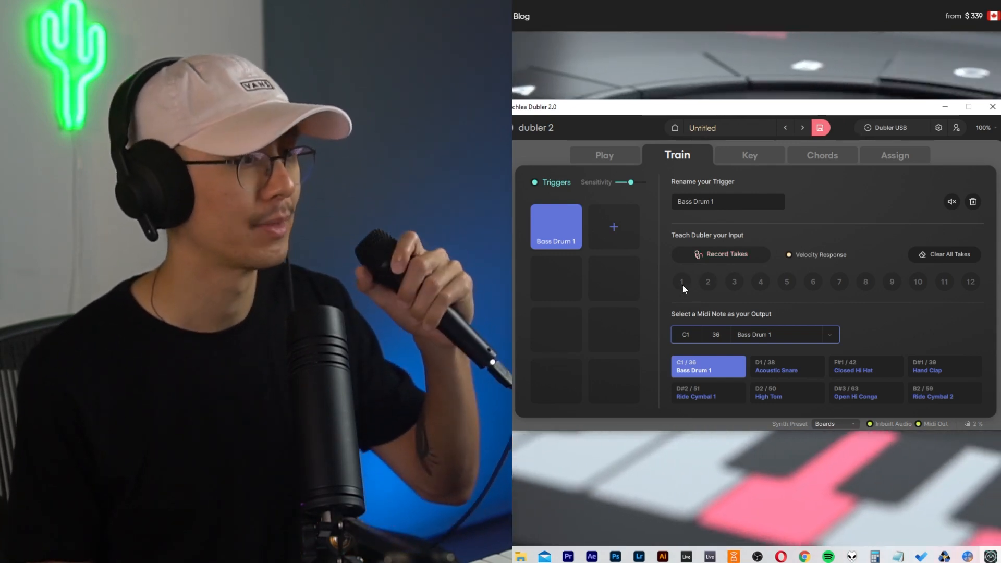
left_click(707, 259)
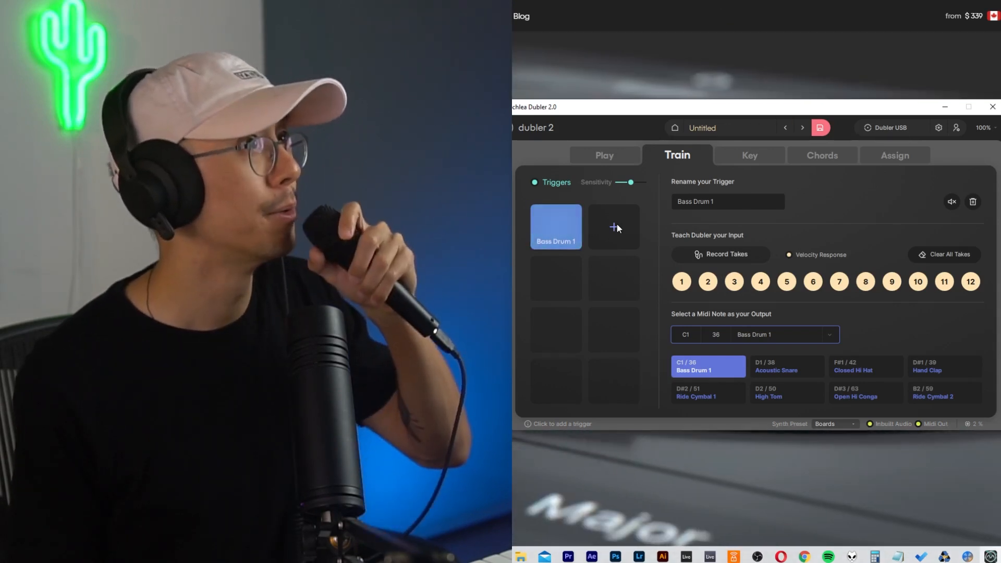
Add an Acoustic Snare trigger, train it with 12 recorded takes, and return to the play view
left_click(616, 225)
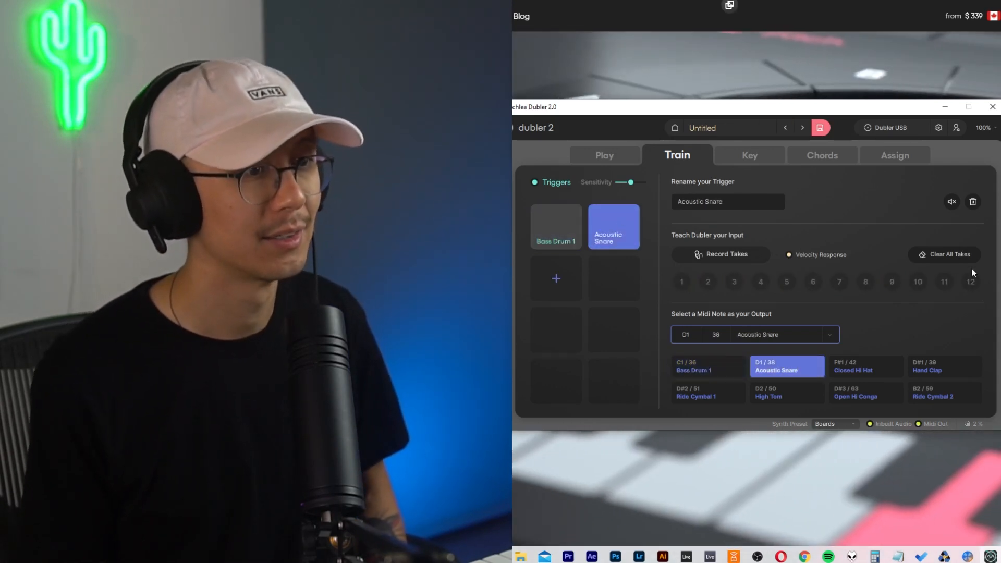
left_click(724, 256)
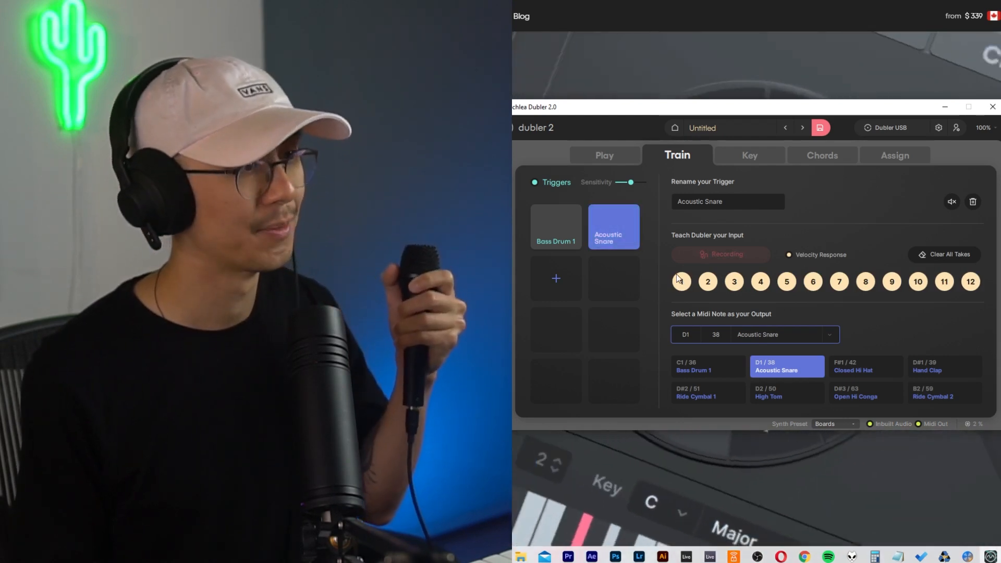
left_click(737, 254)
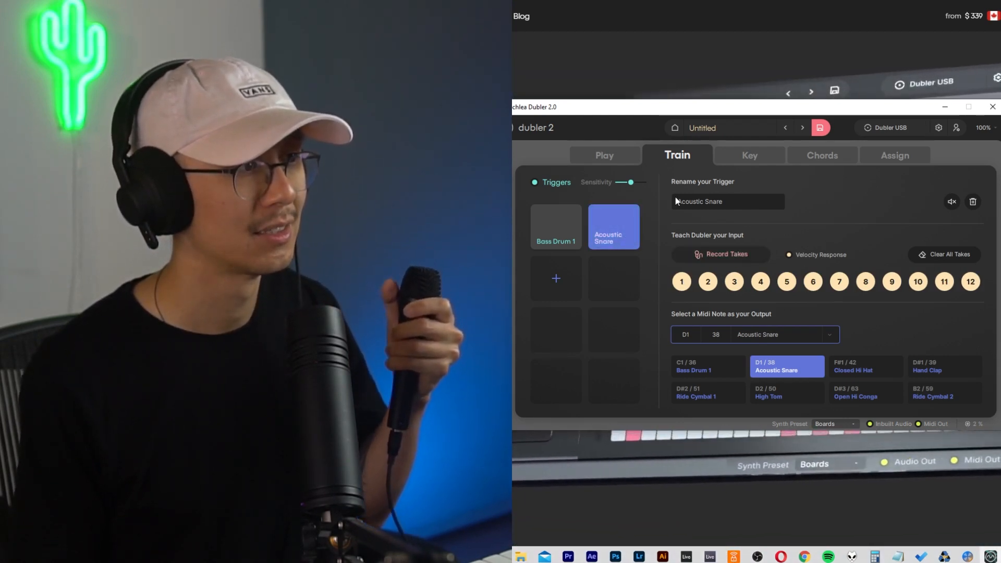
left_click(622, 156)
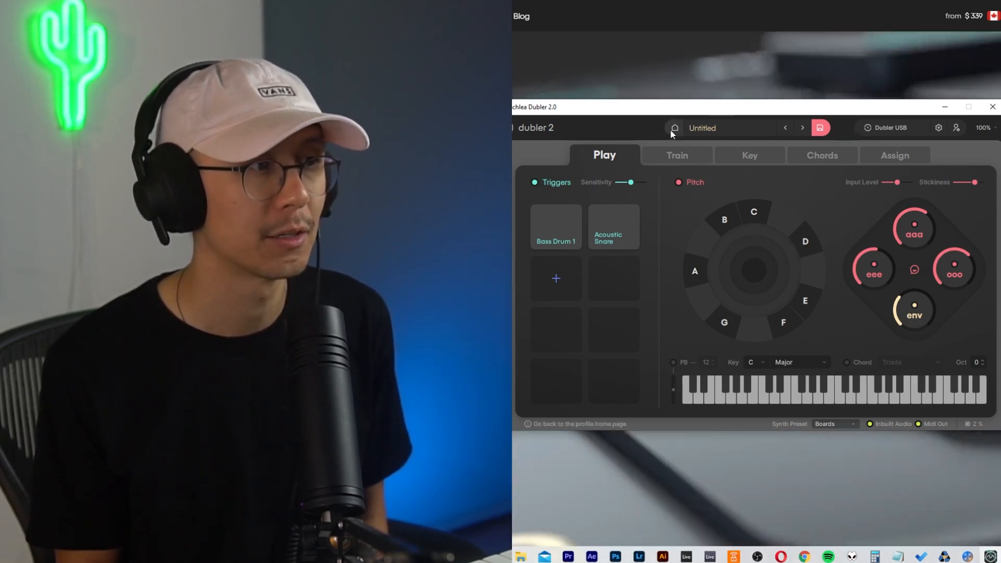
Discard the unsaved changes to the new profile and load the existing four-trigger D Chromatic profile
left_click(674, 130)
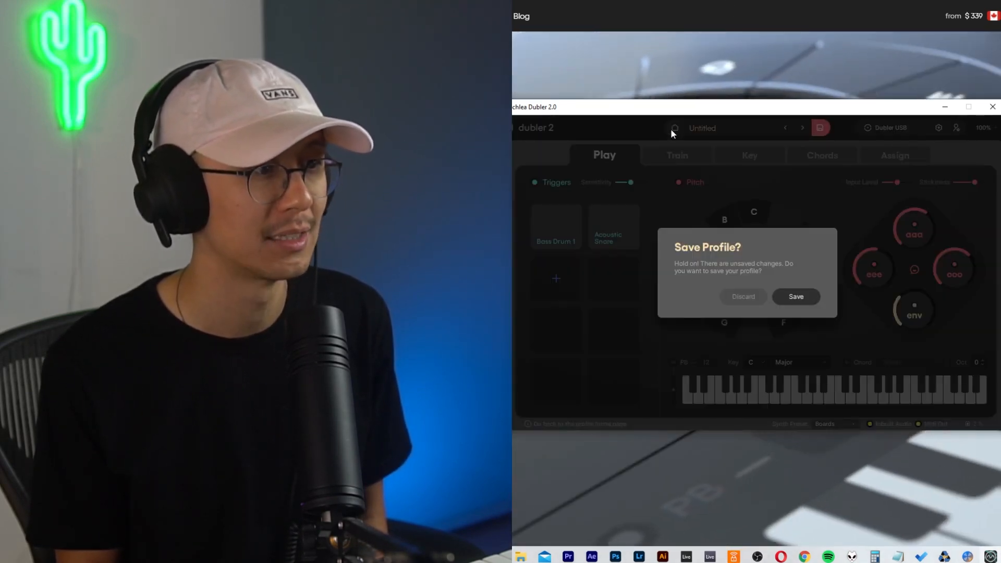
left_click(736, 298)
left_click(783, 272)
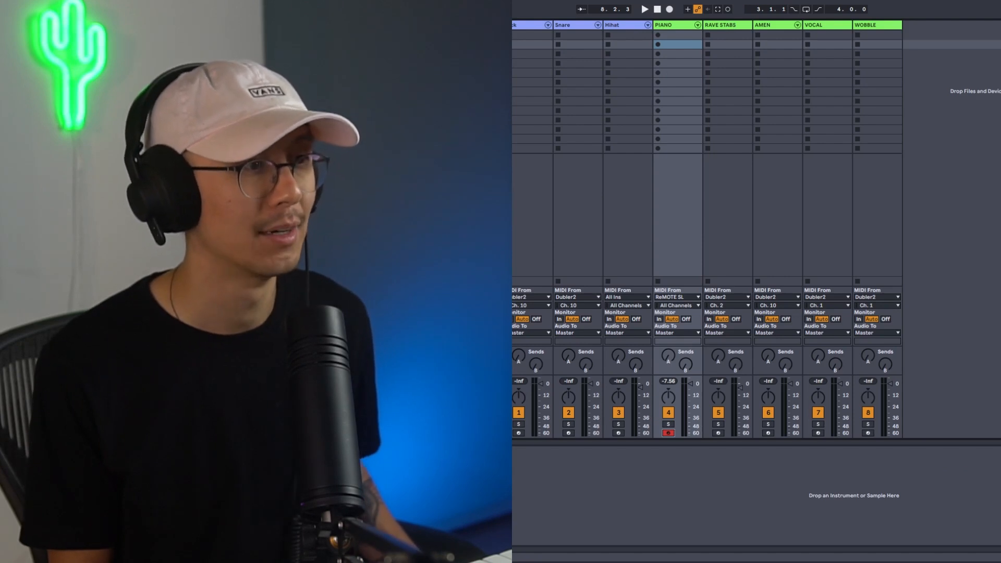
Check Dubler 2, return to Ableton Live and inspect the kick track's MIDI input source and channel options
key("alt+Tab")
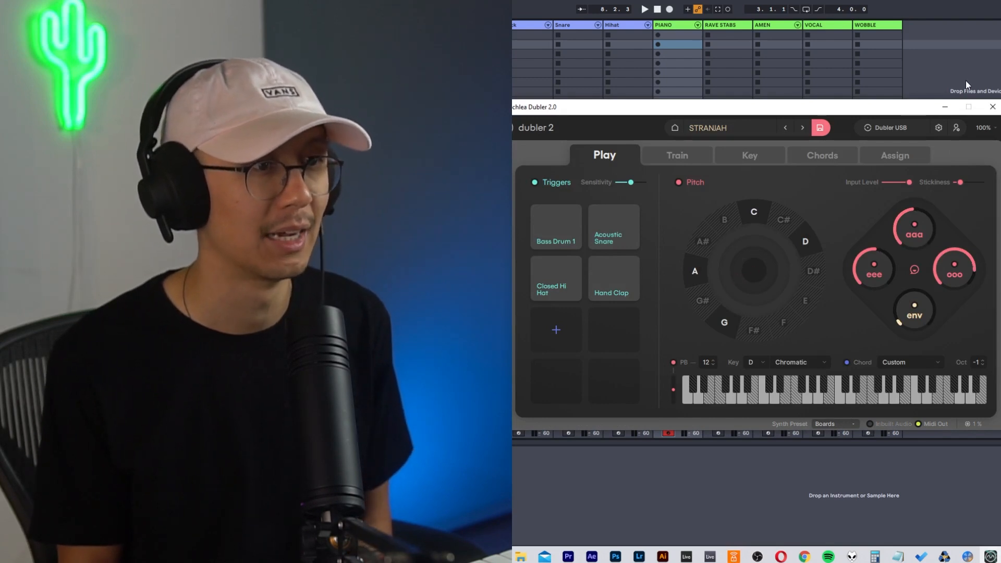
left_click(950, 105)
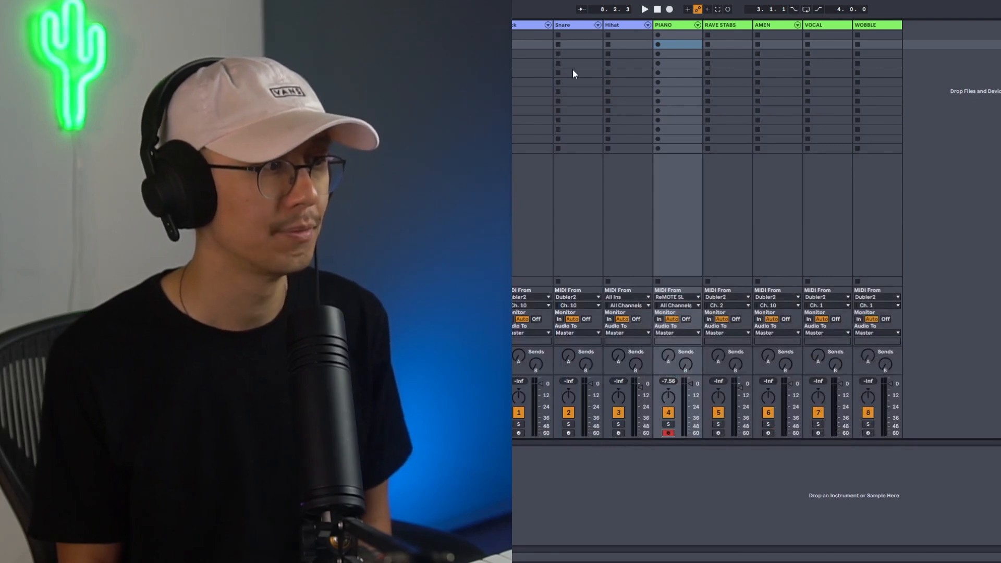
left_click(546, 296)
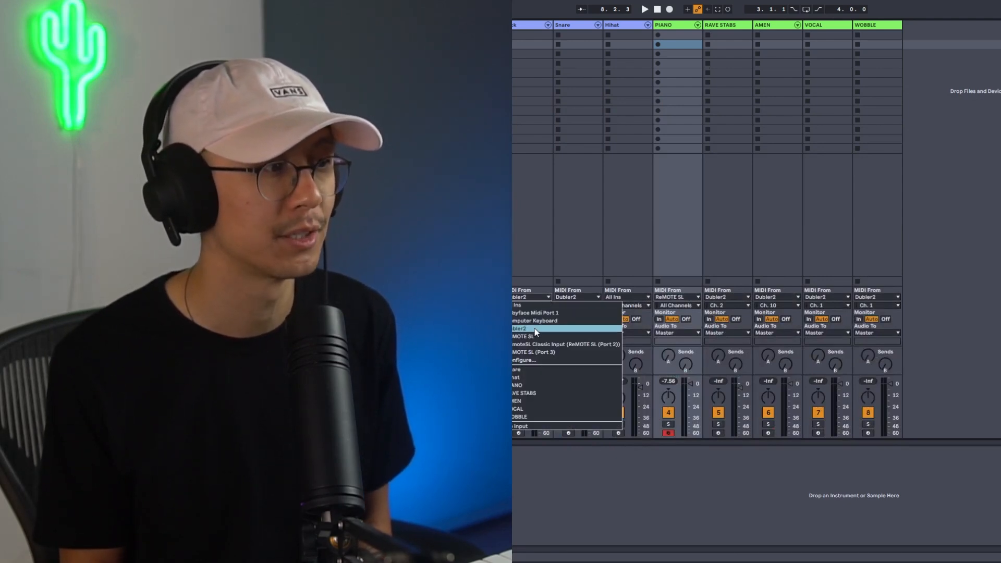
left_click(523, 230)
left_click(541, 305)
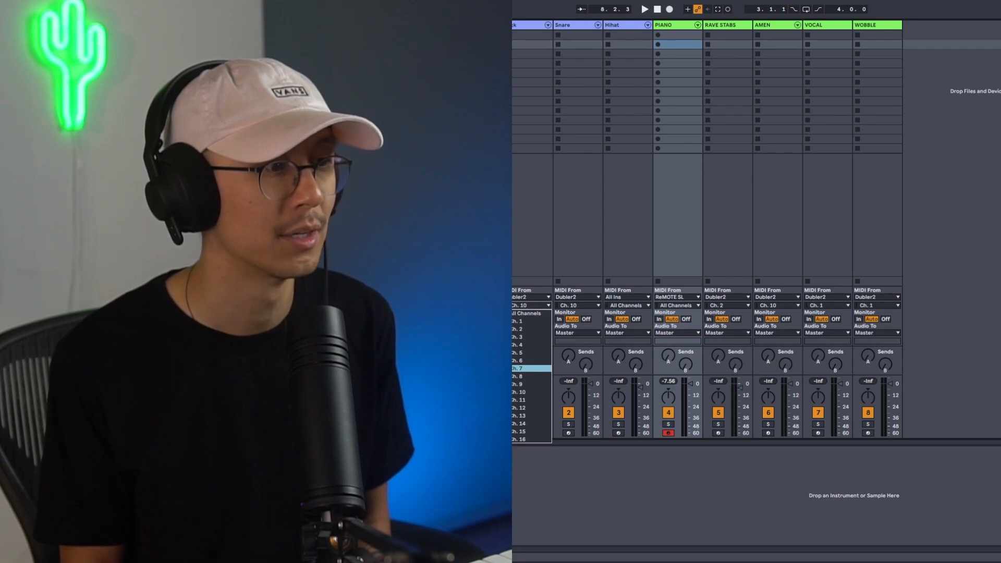
key("Escape")
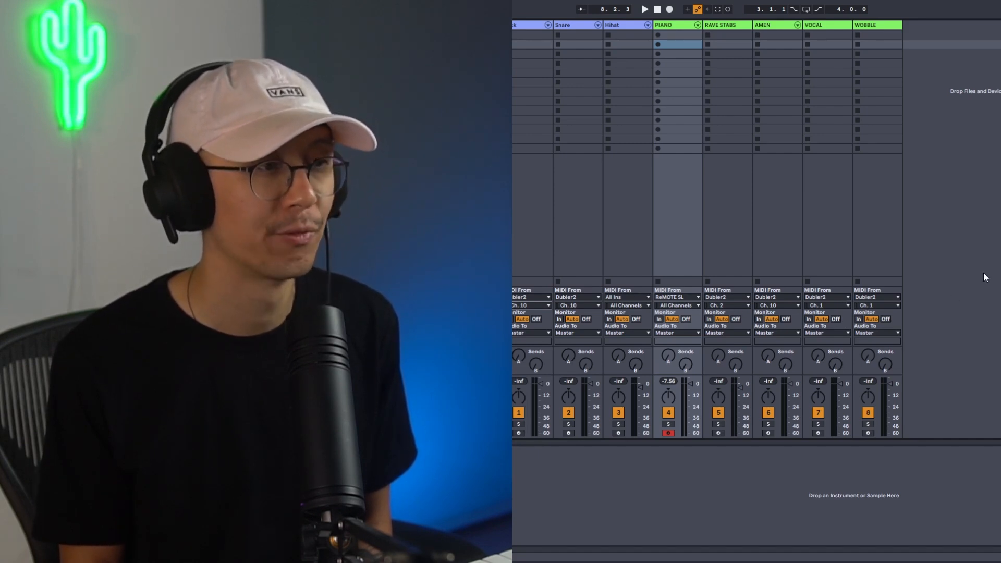
Arm the kick track for Dubler input and capture the performed beat as a MIDI clip in its first slot
key("super+Tab")
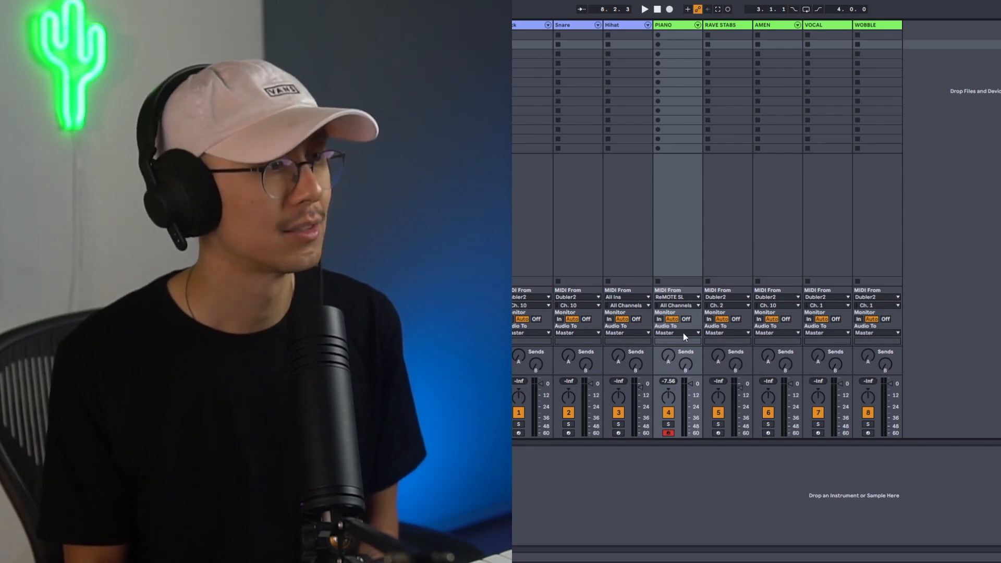
left_click(519, 433)
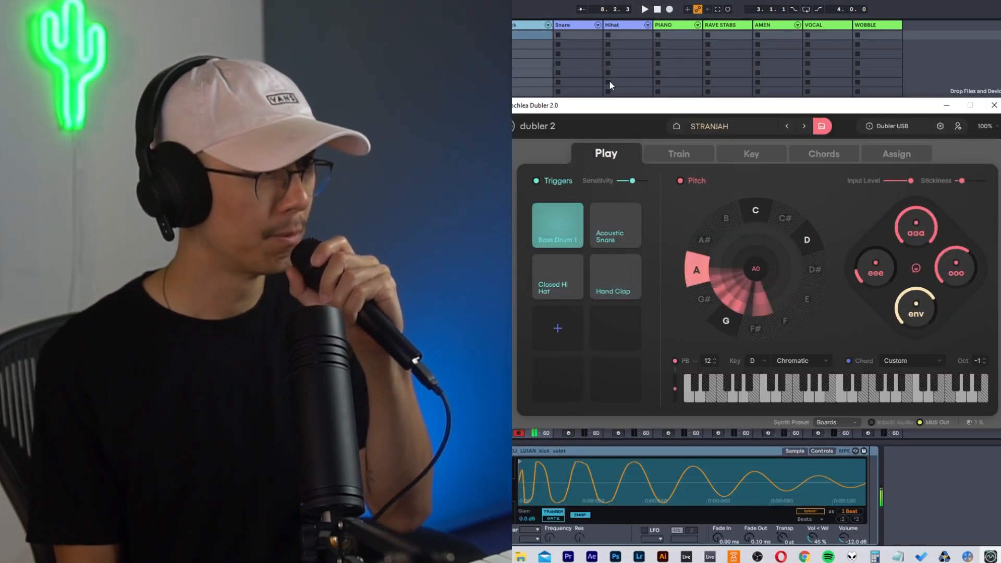
left_click(524, 36)
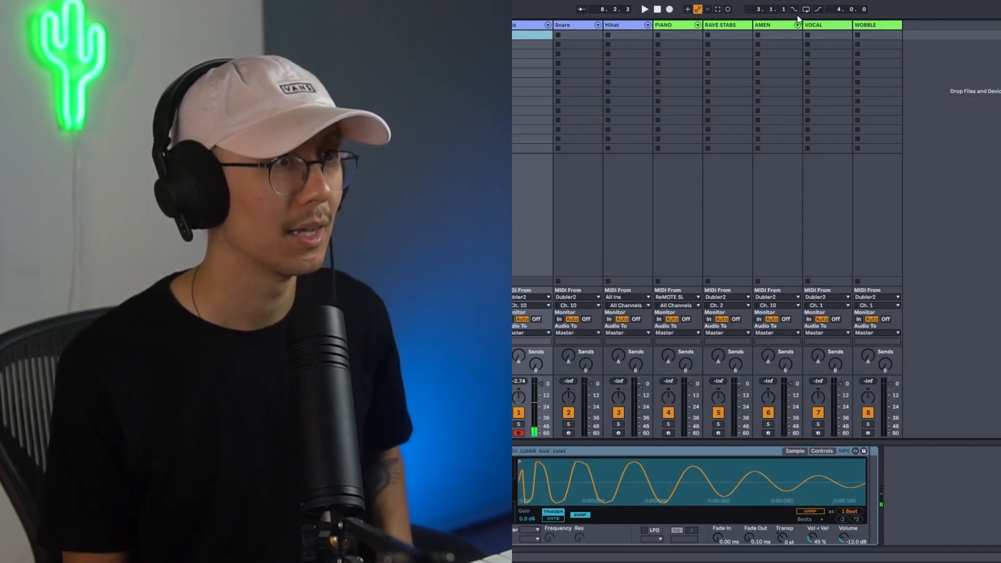
left_click(718, 9)
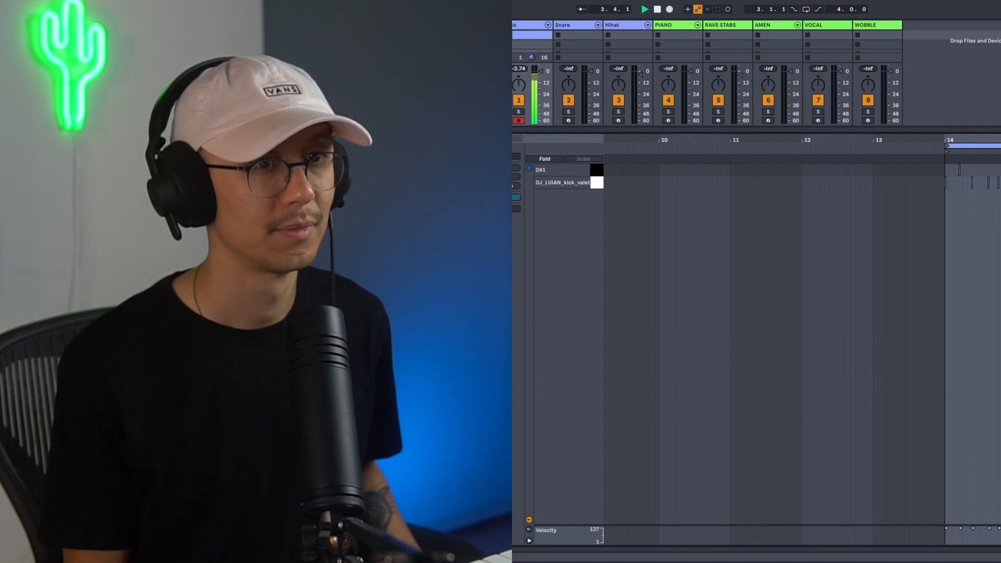
Trim the captured kick clip to the looped section that starts at the chosen kick hit in bar 16
left_click_drag(954, 140, 798, 188)
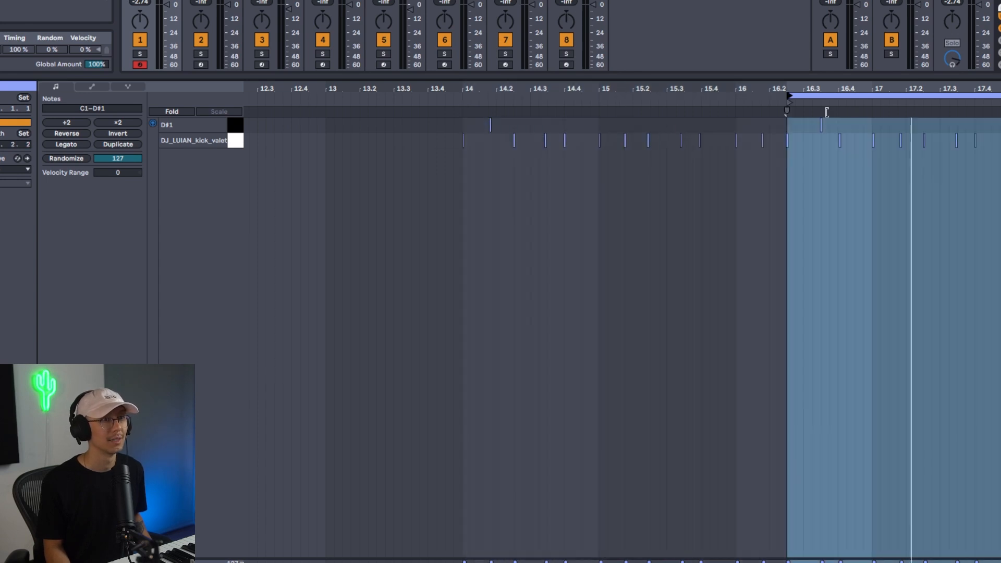
left_click_drag(827, 113, 723, 120)
right_click(543, 207)
left_click(566, 268)
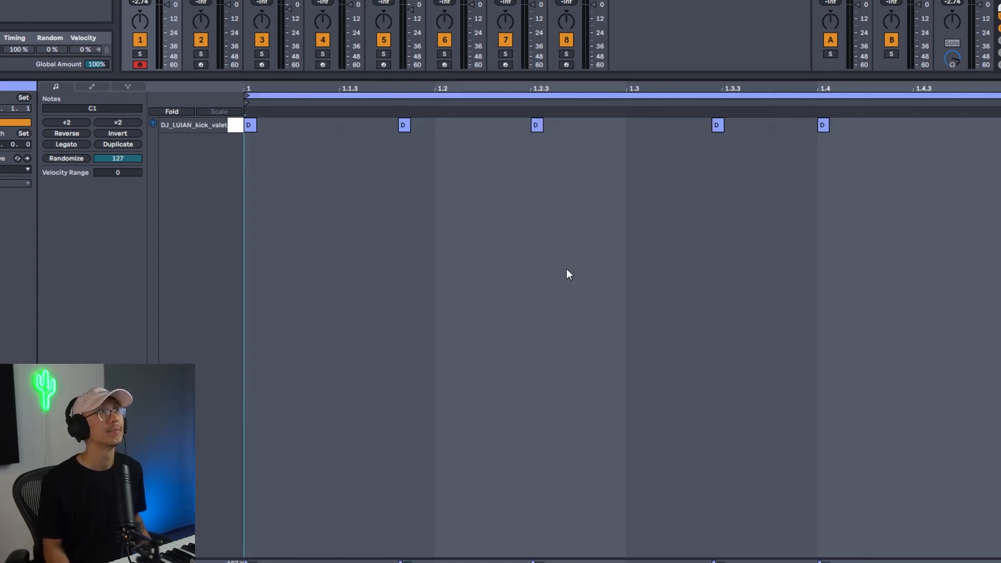
Play the trimmed kick clip, quantize all its notes, and play it back again
key("space")
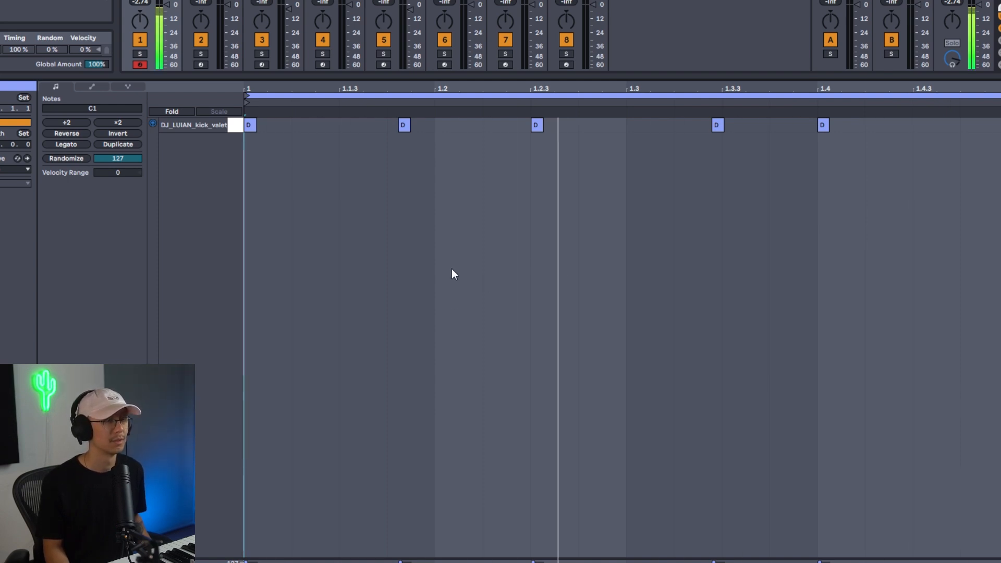
left_click(452, 269)
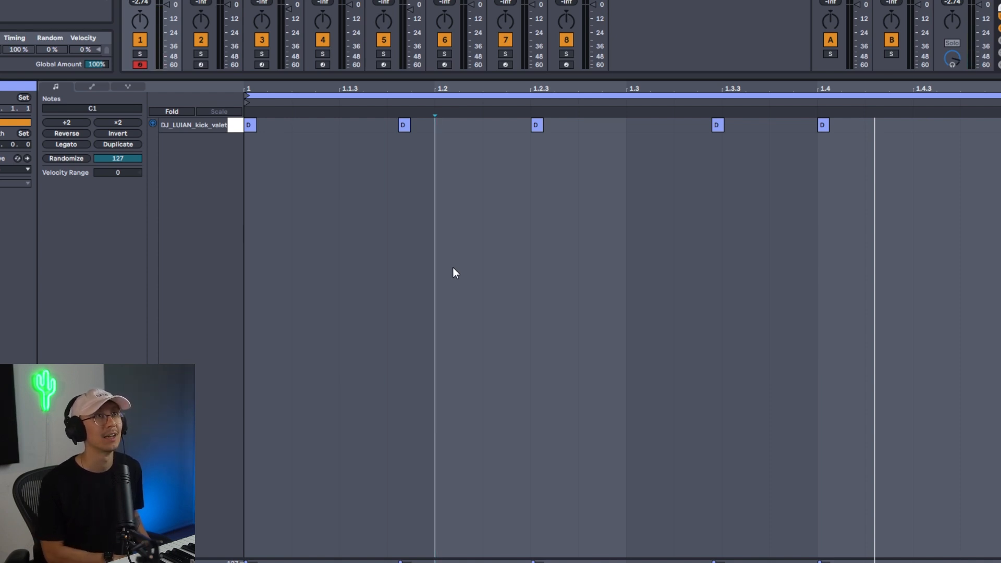
key("ctrl+a")
key("ctrl+u")
left_click(454, 267)
key("space")
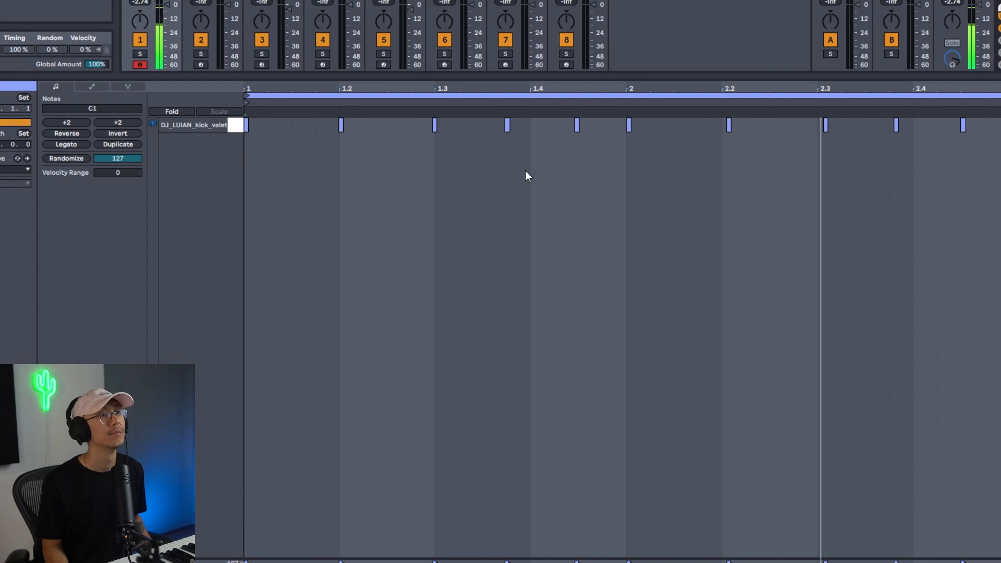
Stop playback and lengthen all notes in the kick clip to half a beat each
key("space")
left_click(588, 254)
key("ctrl+a")
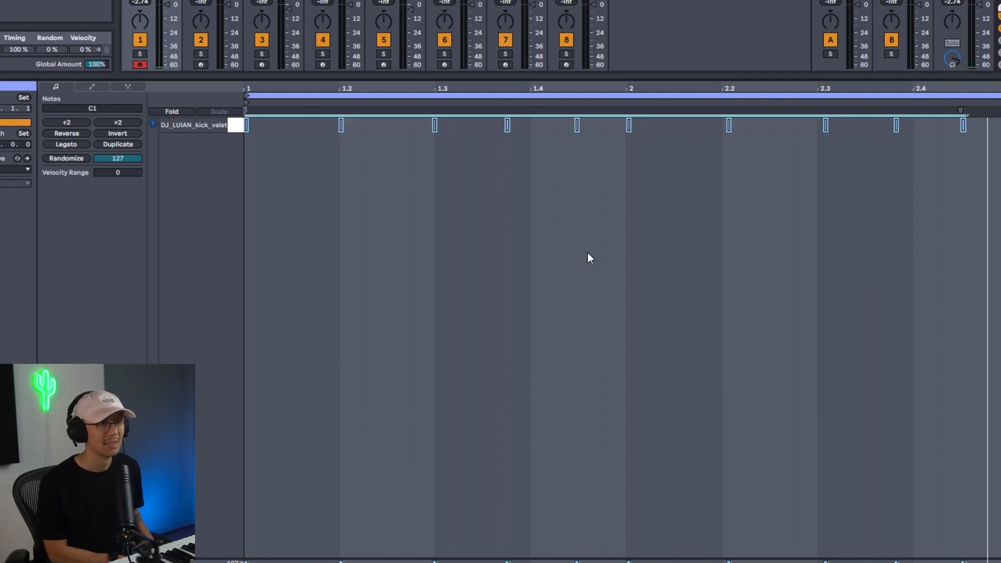
key("shift+Right")
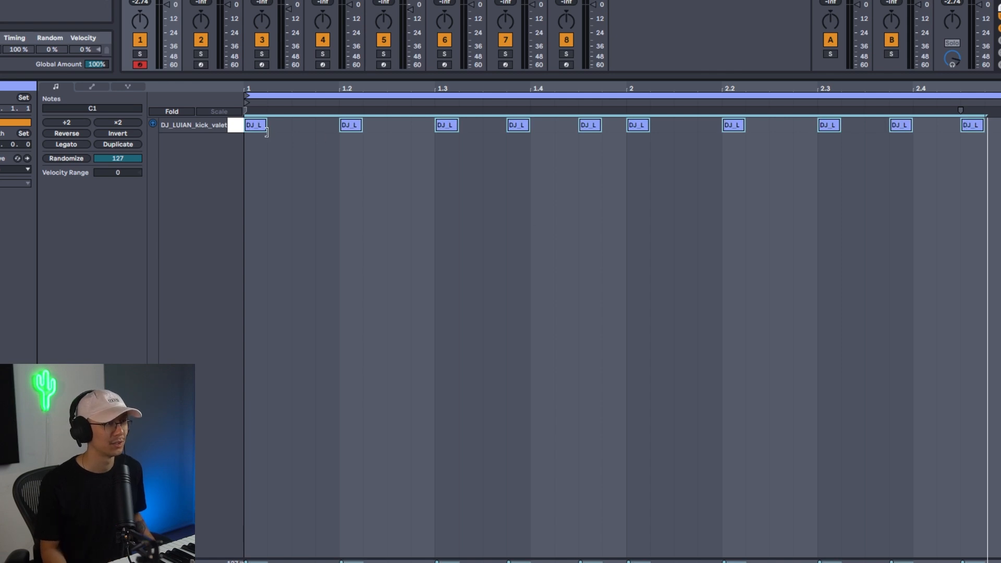
left_click_drag(266, 130, 292, 130)
left_click(326, 160)
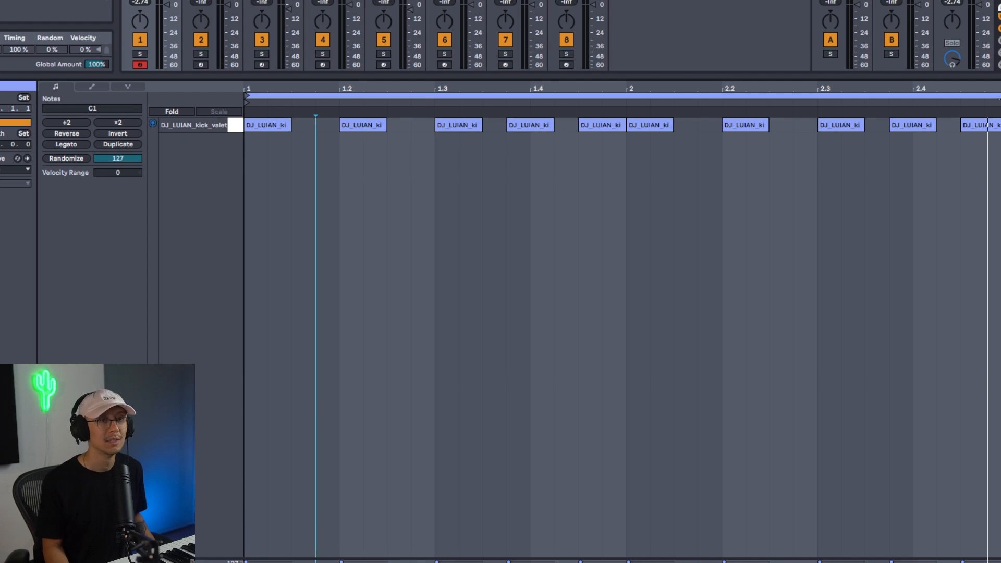
Shorten the kick clip's loop to its first bar, crop the clip to it and play the result
left_click_drag(1000, 99, 623, 115)
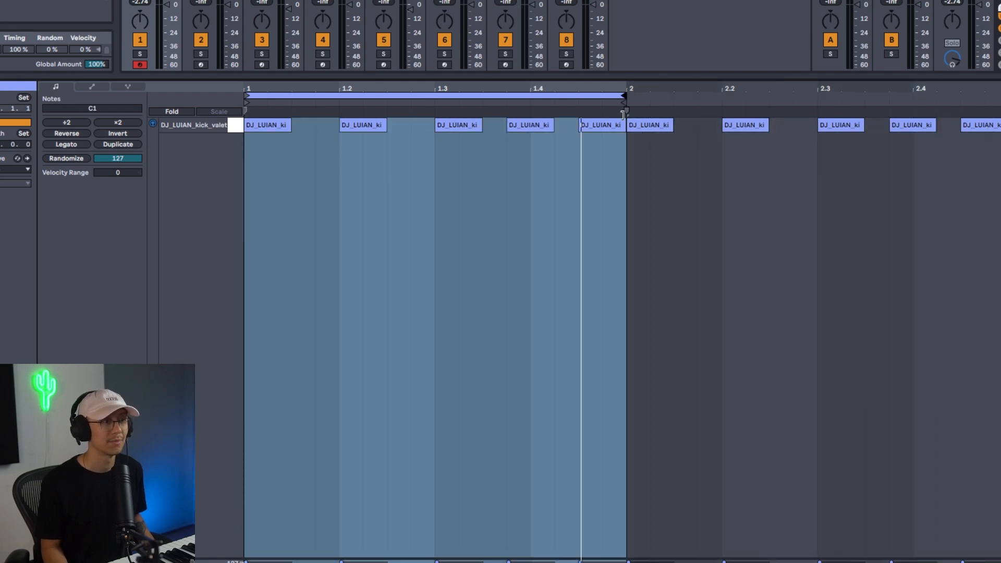
right_click(502, 193)
left_click(404, 171)
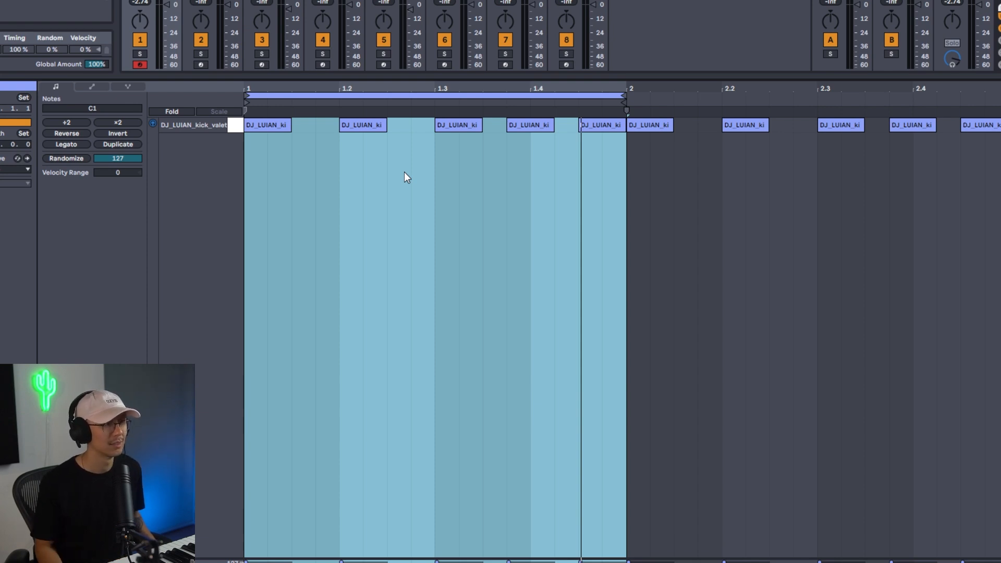
right_click(406, 173)
left_click(450, 224)
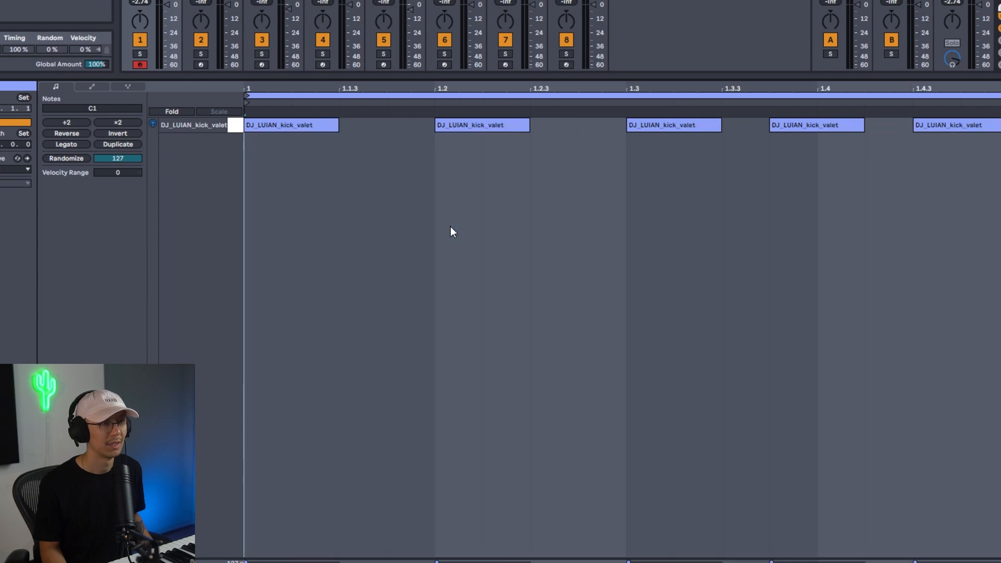
key("space")
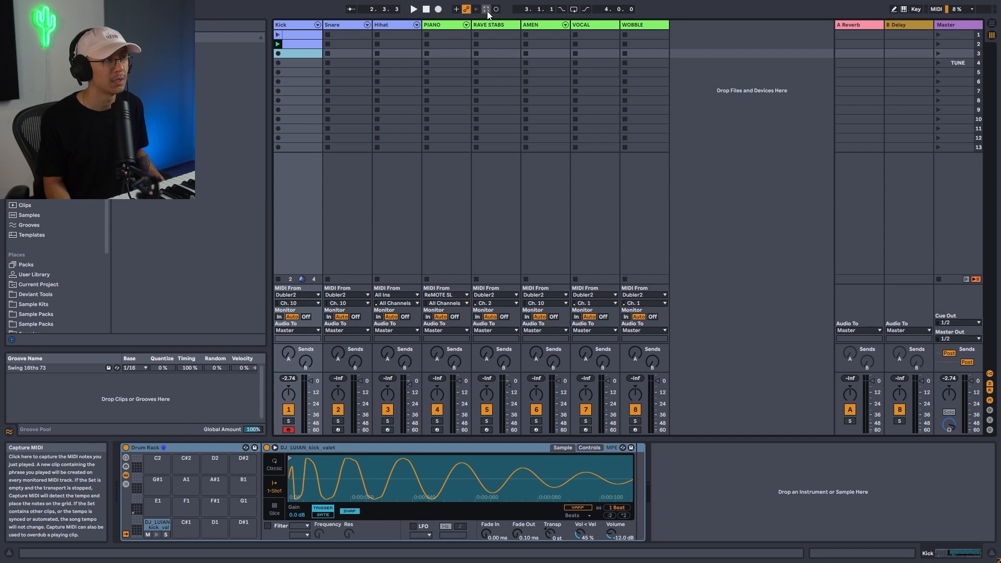
Capture the newly performed kick beat as a clip in the third slot, then quantize and lengthen its notes to sixteenths
left_click(487, 10)
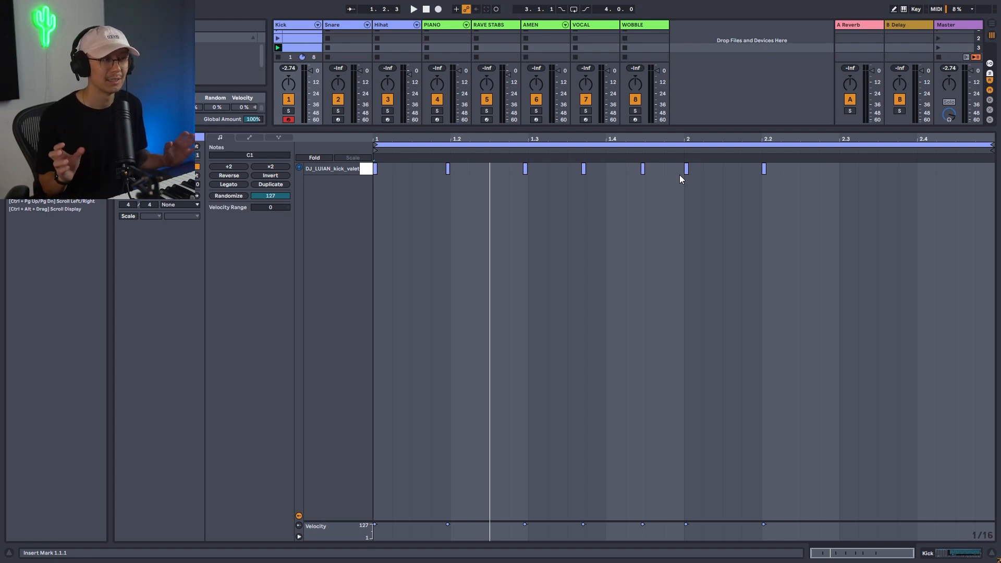
left_click(647, 225)
key("ctrl+a")
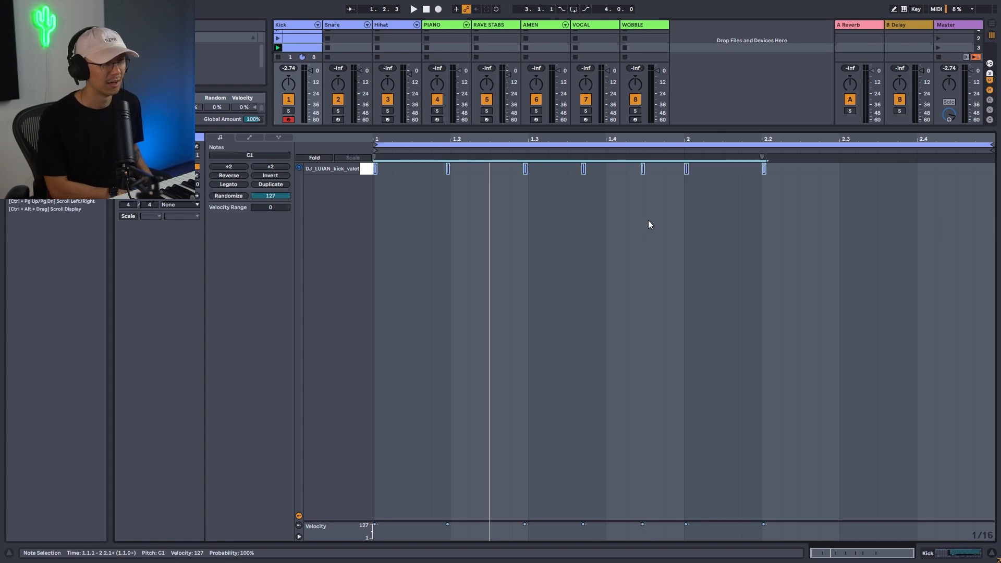
left_click(647, 224)
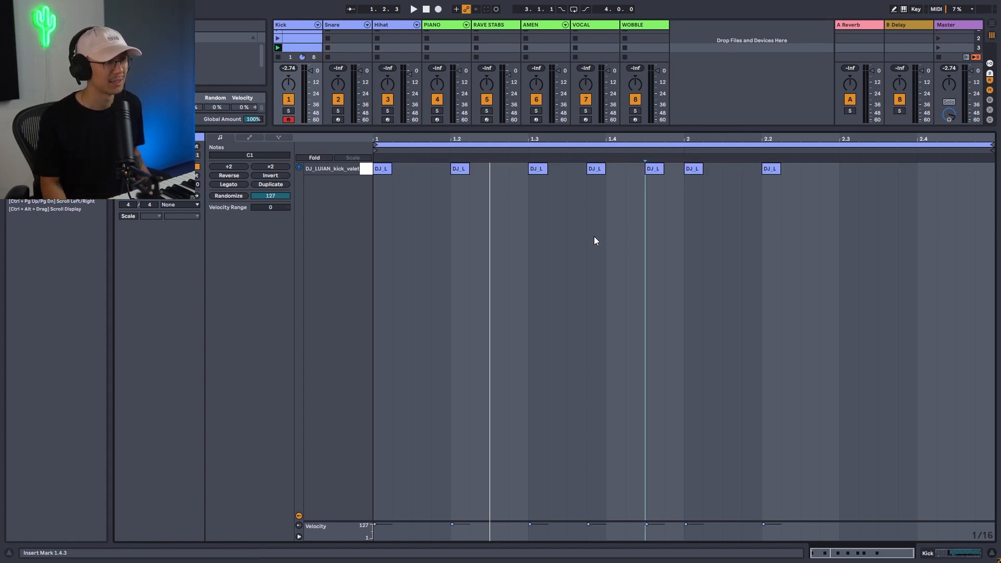
key("space")
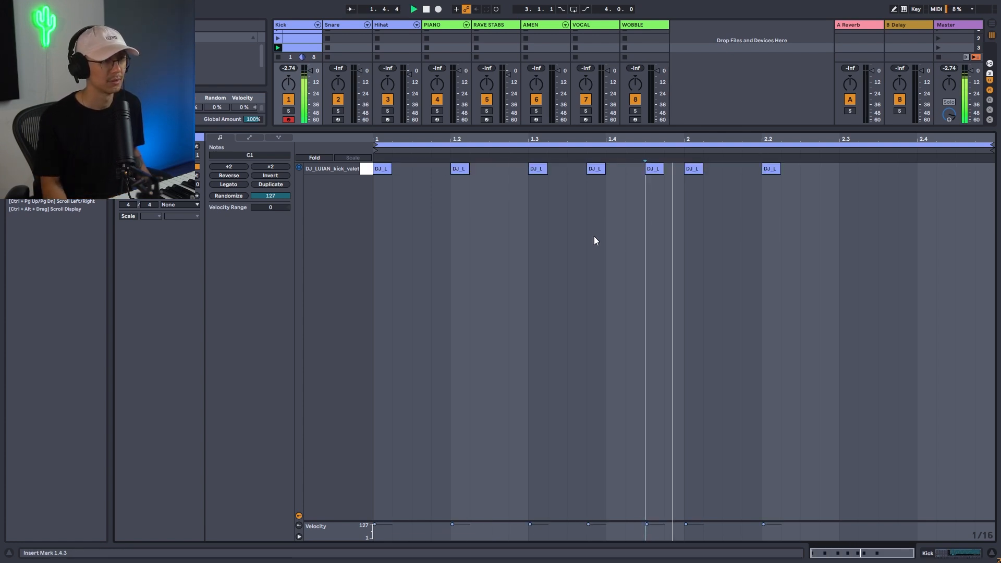
Delete the kick notes from bar 2 onward and shorten the clip's loop to one bar
left_click_drag(860, 233, 683, 156)
key("Delete")
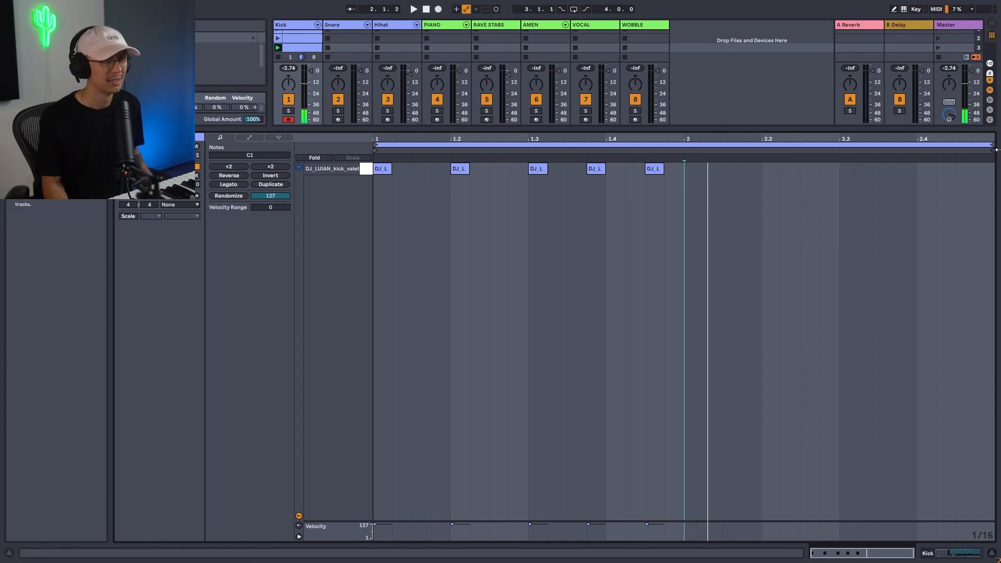
left_click_drag(996, 151, 680, 149)
Rename the kick track's third clip JERSEY and its first clip FOOTWORK
key("Tab")
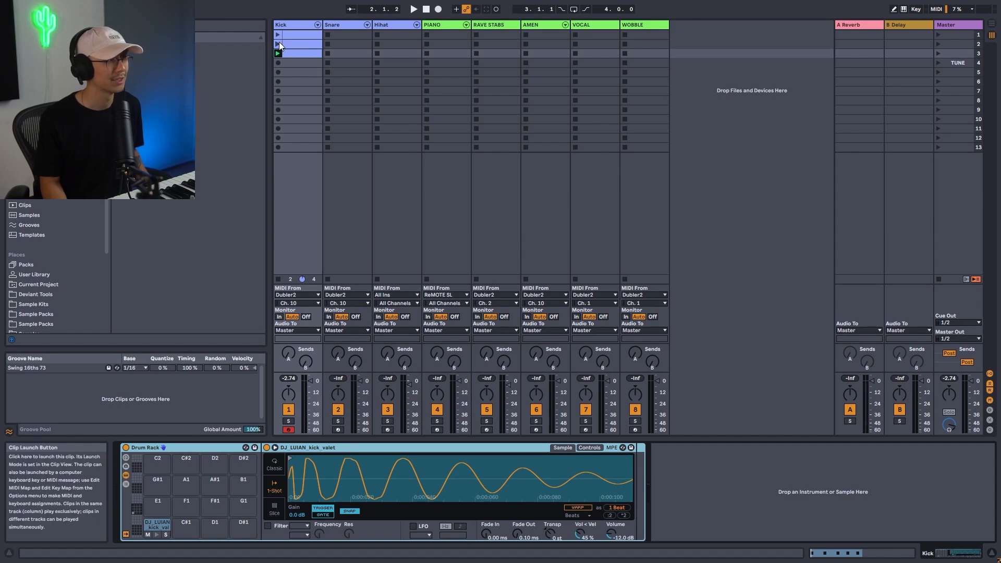
left_click(296, 55)
key("ctrl+r")
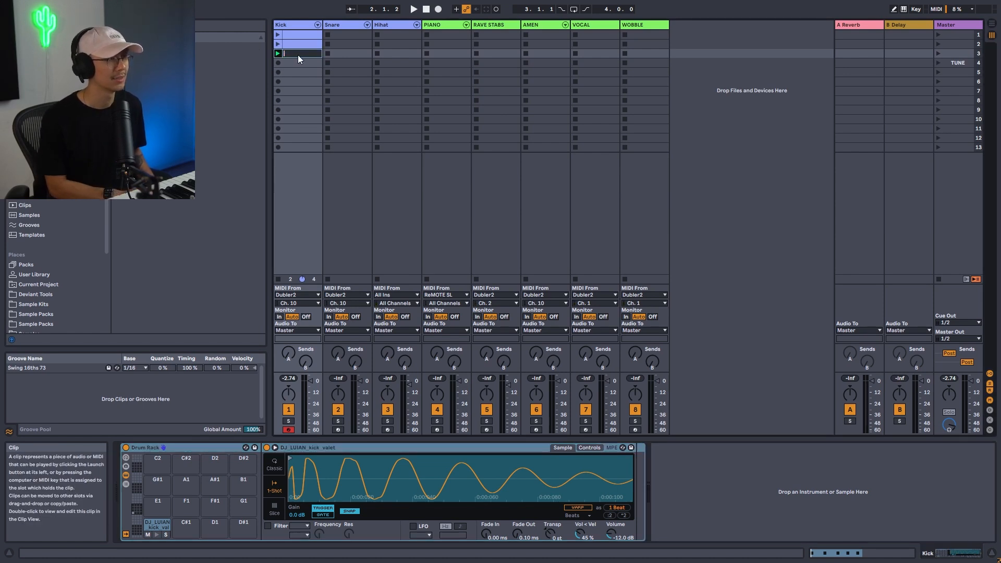
type("JERSEY")
key("Return")
left_click(289, 34)
key("ctrl+r")
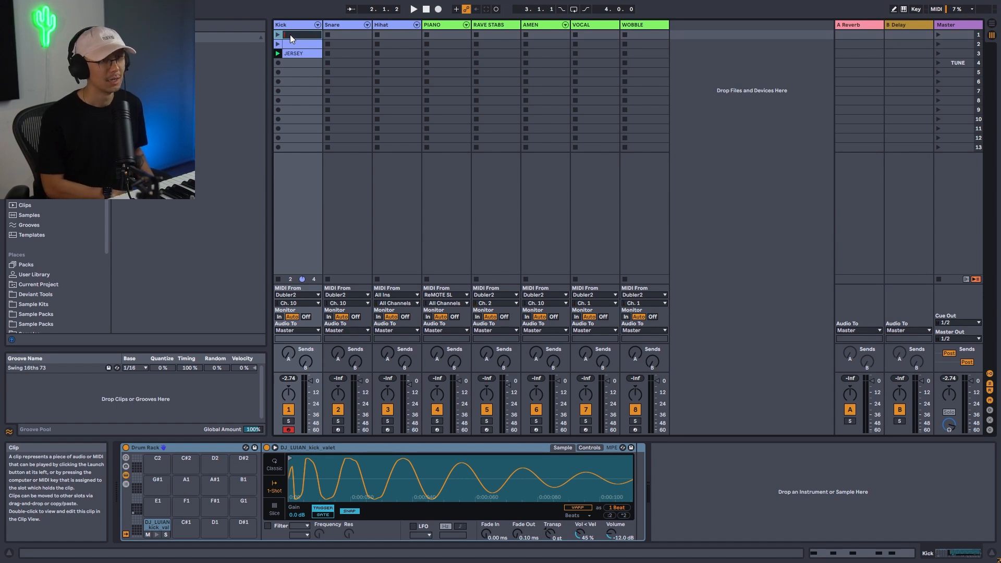
key("Return")
Delete the unnamed second kick clip, then play the FOOTWORK clip and check its notes
left_click(293, 45)
key("Delete")
left_click(278, 35)
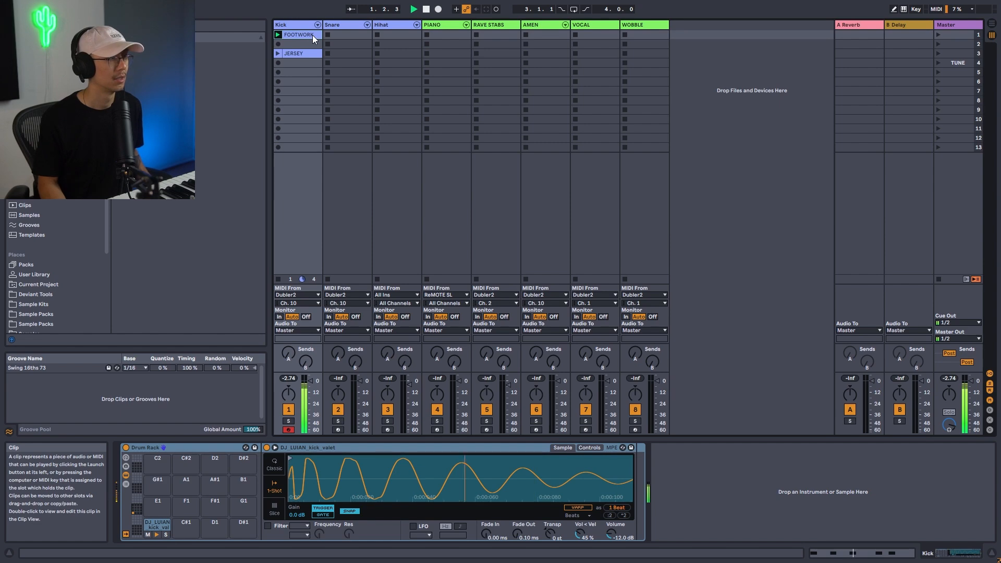
double_click(313, 35)
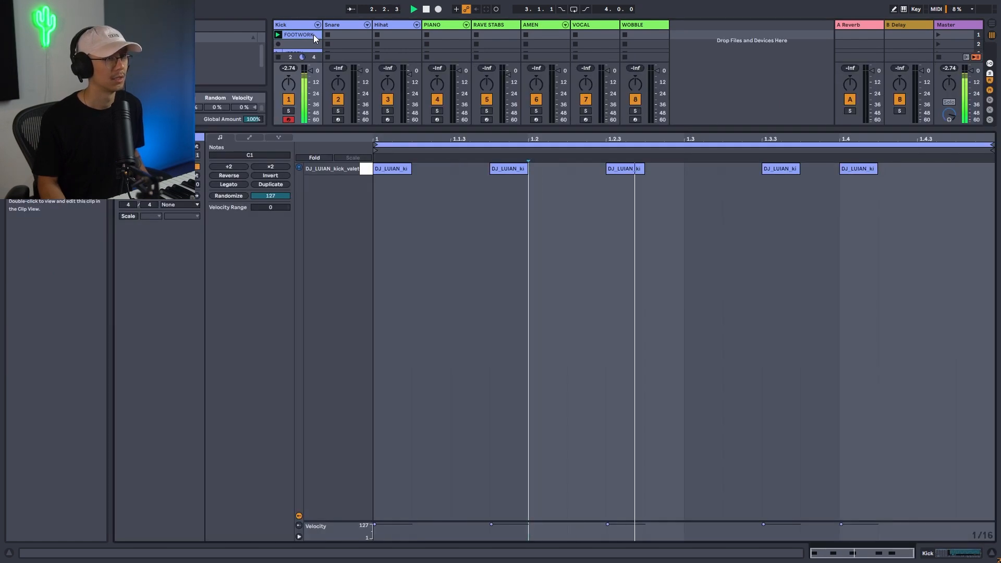
key("space")
key("shift+Tab")
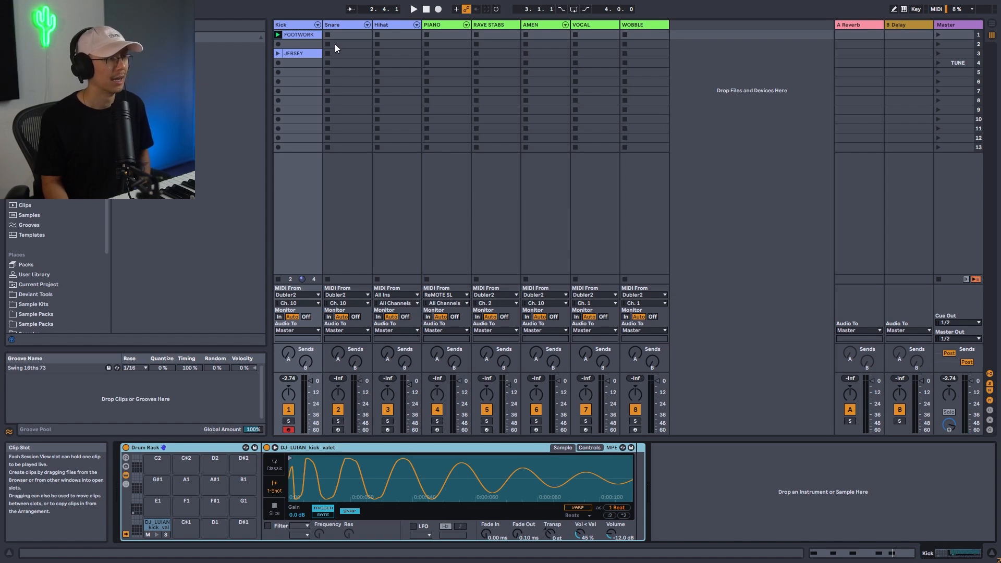
Arm the Snare track, record the performed snare hits into its third slot and open the recorded clip
left_click(339, 430)
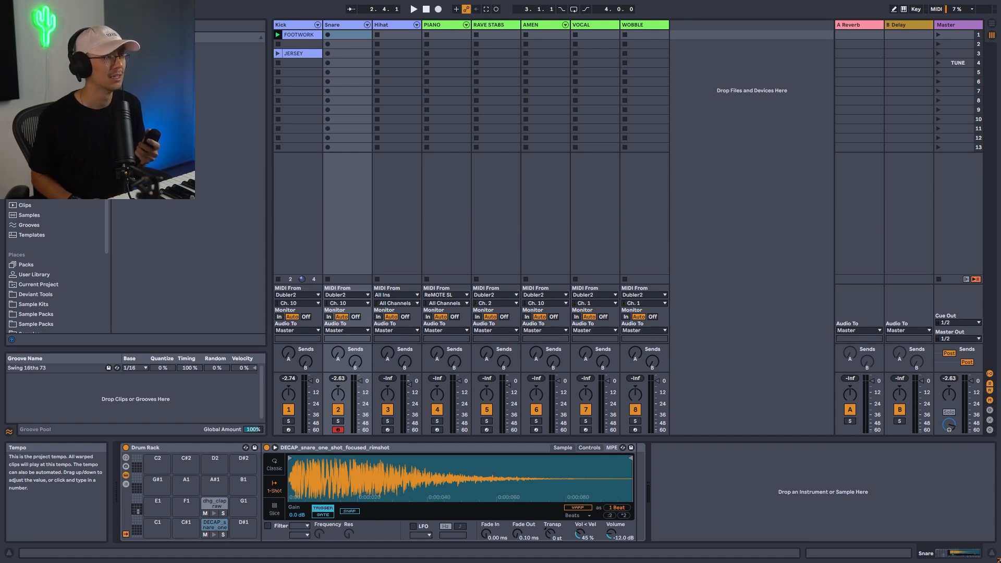
left_click(328, 54)
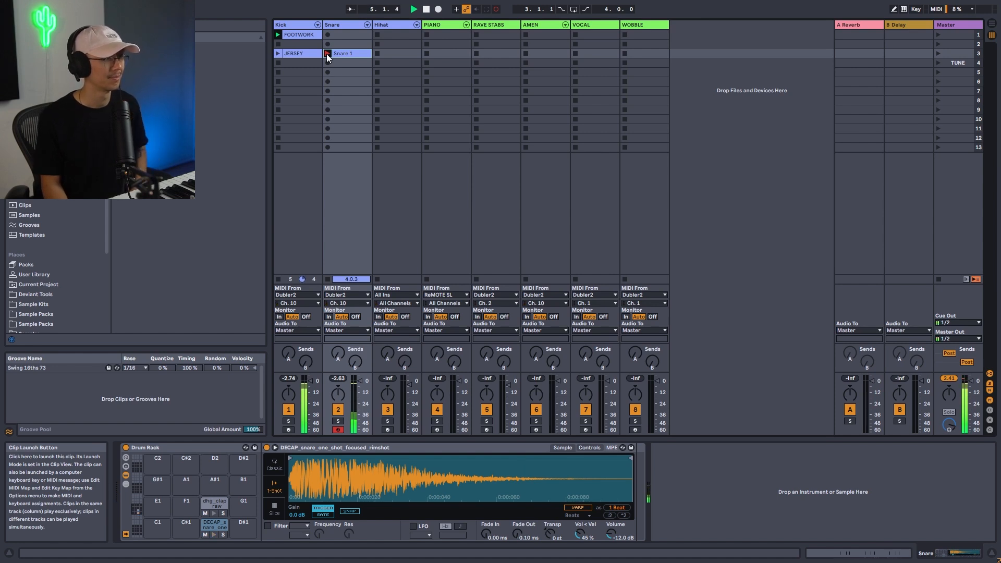
double_click(352, 53)
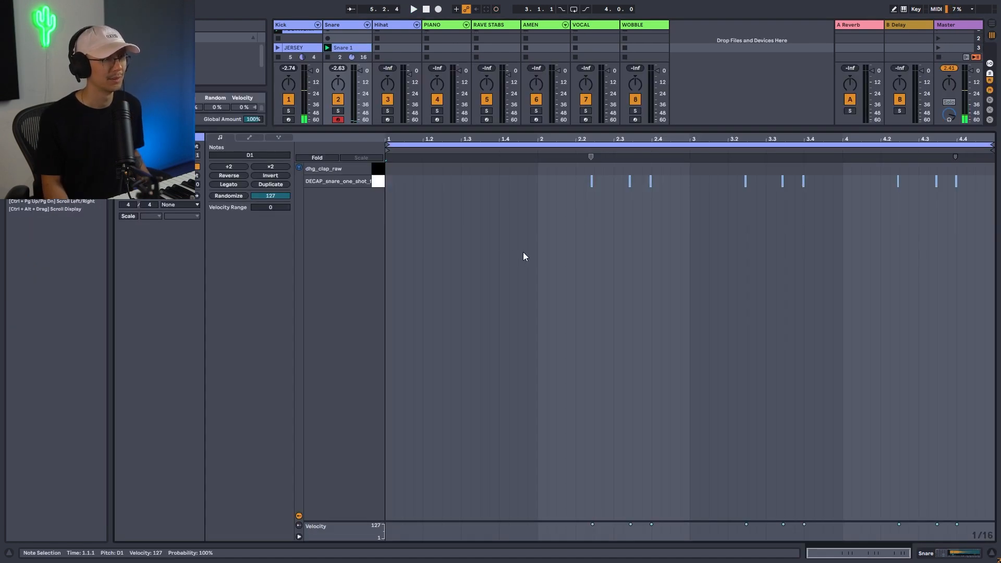
Crop the snare clip to bars 3 and 4, quantize and lengthen its notes, and play it back
left_click_drag(387, 146, 691, 146)
left_click_drag(756, 140, 654, 182)
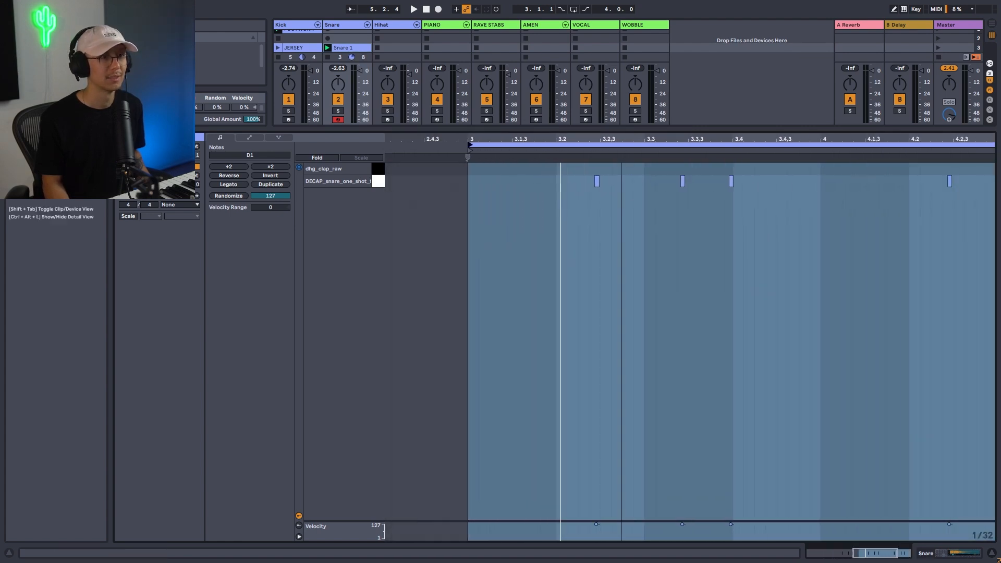
left_click_drag(654, 183, 477, 182)
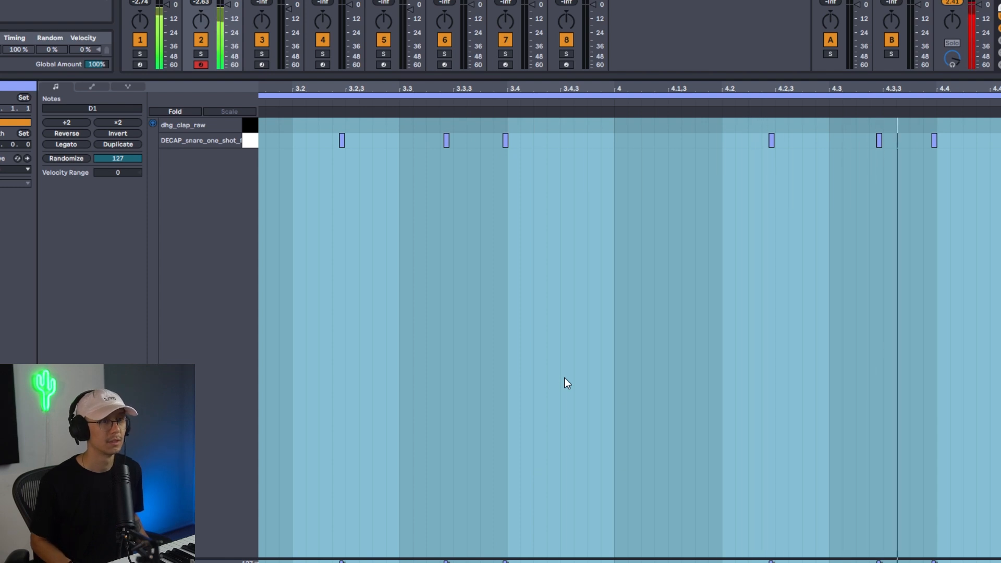
double_click(392, 87)
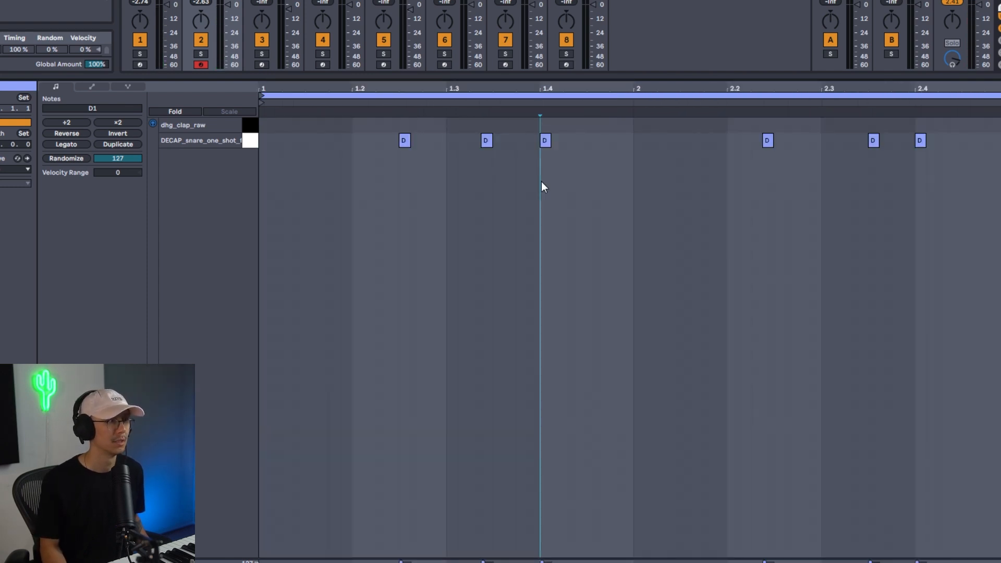
key("space")
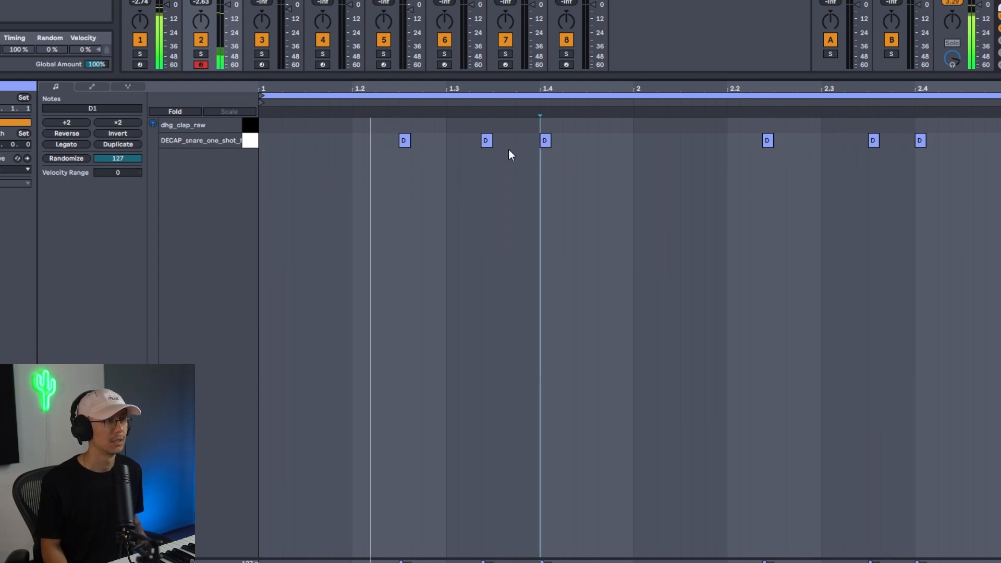
left_click(683, 184)
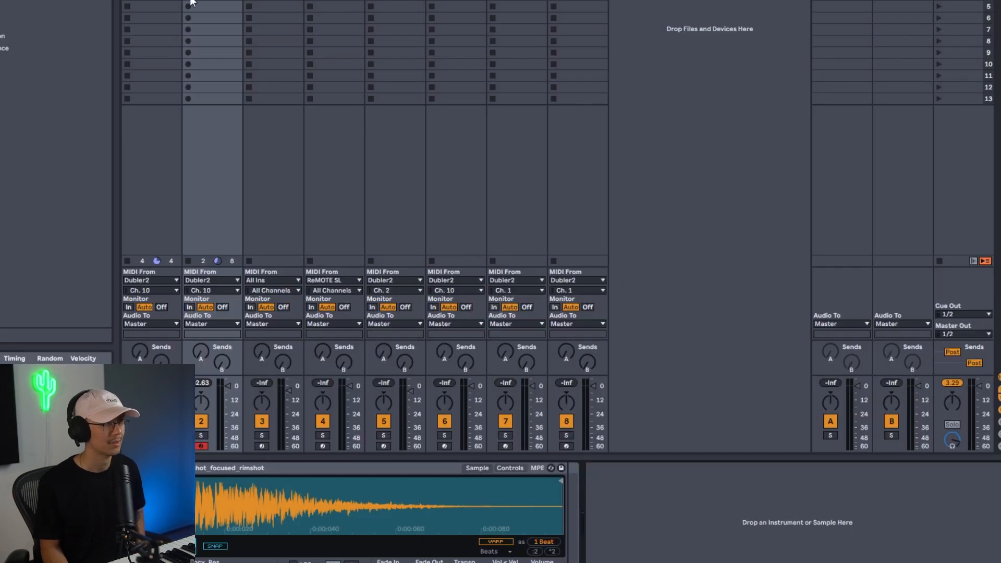
Record another snare performance into an empty slot of the Snare track and open the new clip
left_click(192, 1)
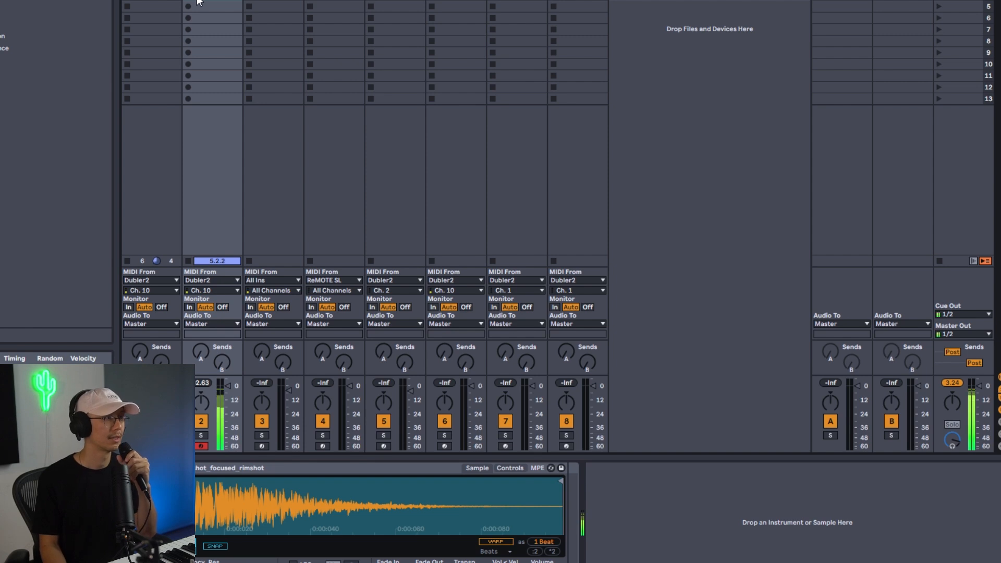
left_click(201, 11)
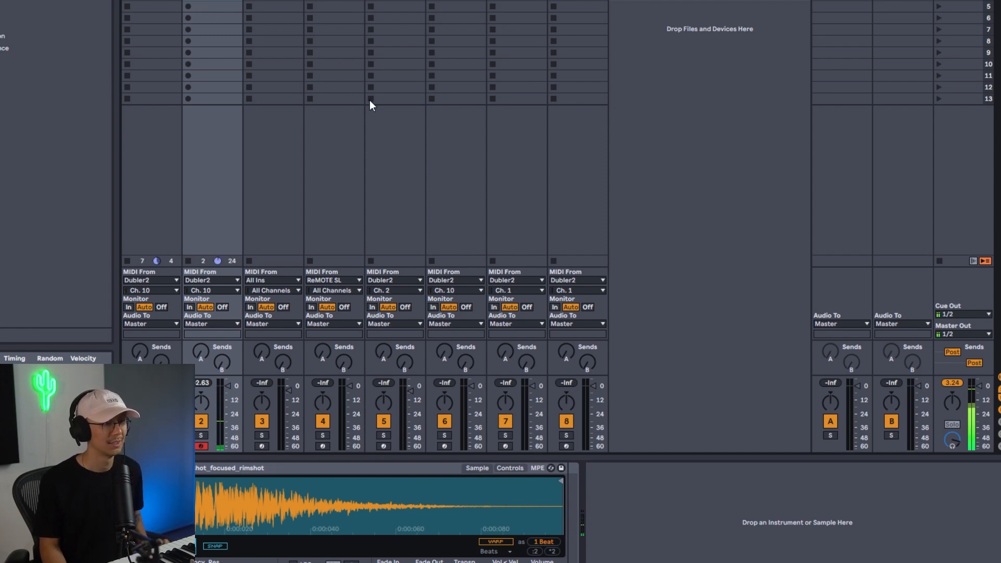
double_click(211, 1)
Crop the new snare clip to start at bar 4, quantize and lengthen its notes, and play it back
left_click_drag(262, 96, 634, 96)
right_click(693, 125)
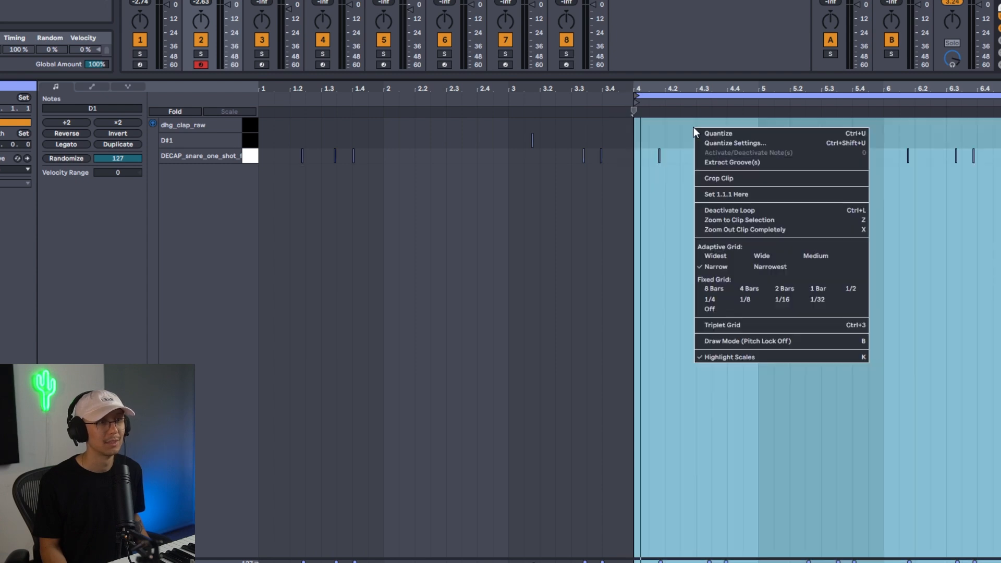
left_click(700, 177)
left_click(317, 237)
key("space")
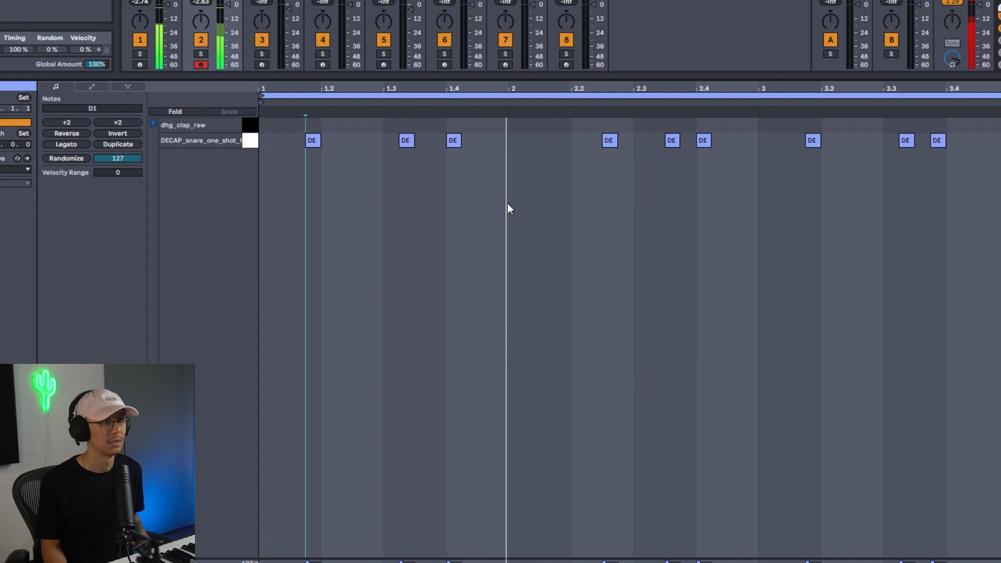
Shorten the new snare clip's loop to its first two bars, remove the notes beyond it and crop the clip
left_click_drag(1000, 97, 760, 105)
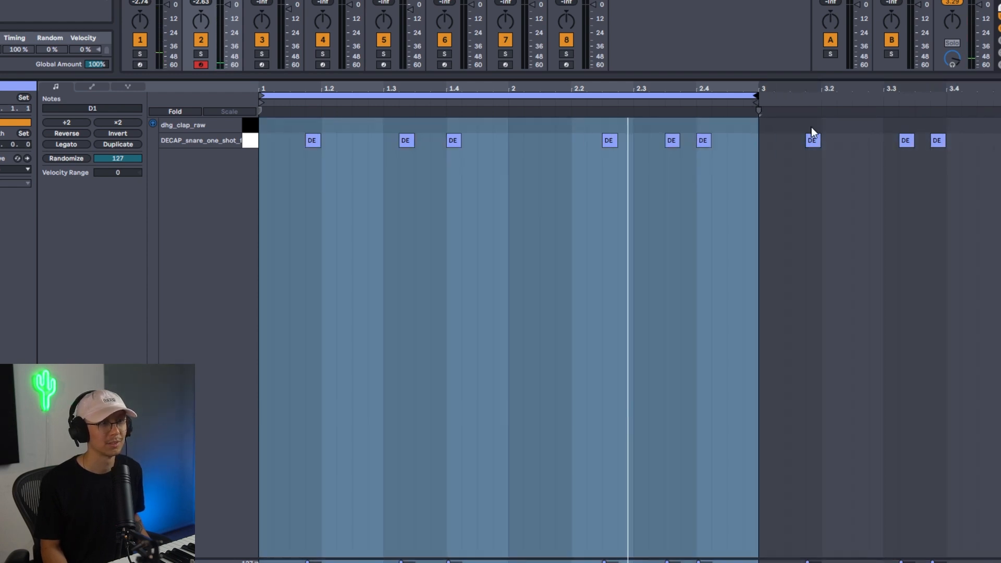
left_click(812, 127)
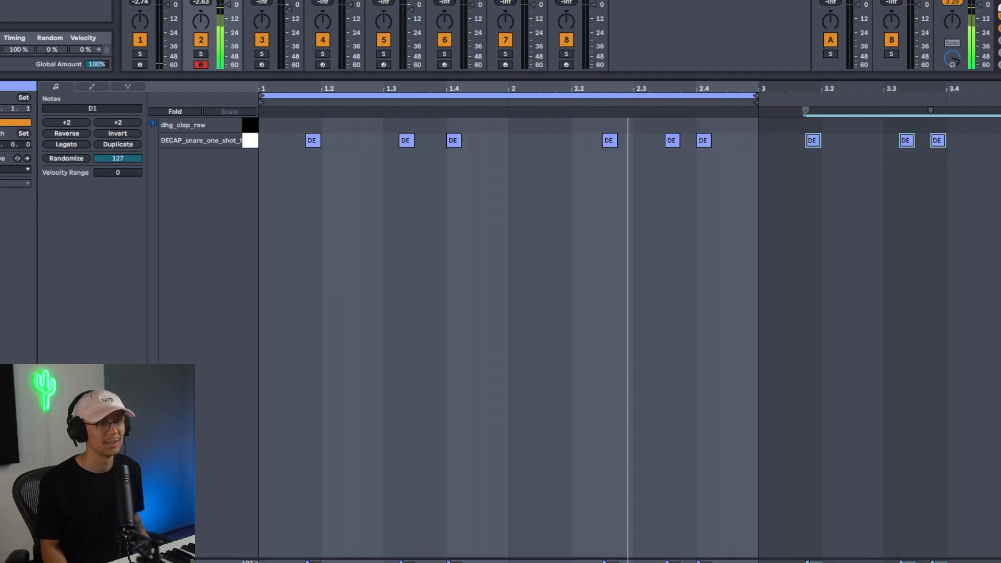
right_click(401, 213)
left_click(450, 268)
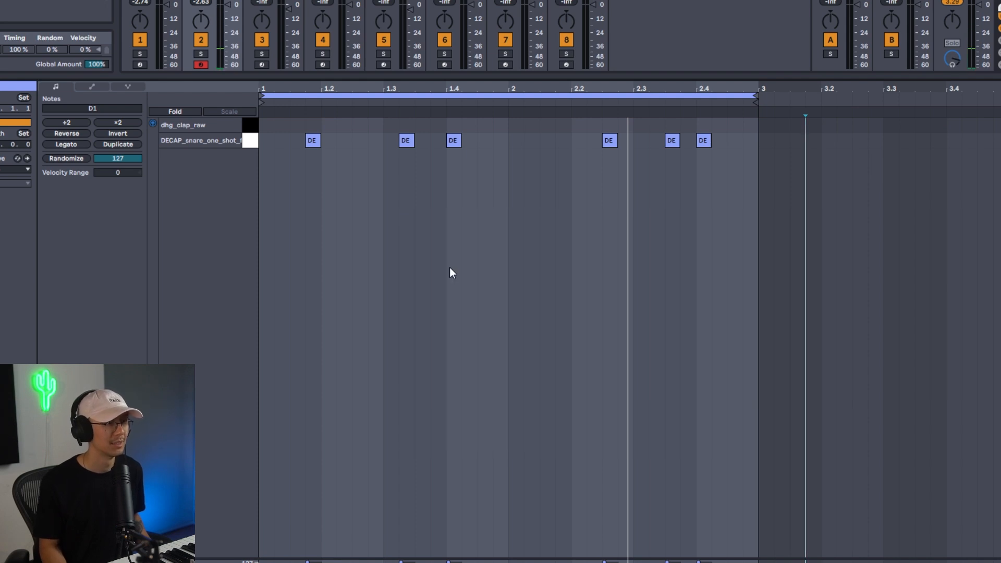
right_click(439, 223)
left_click(464, 275)
key("space")
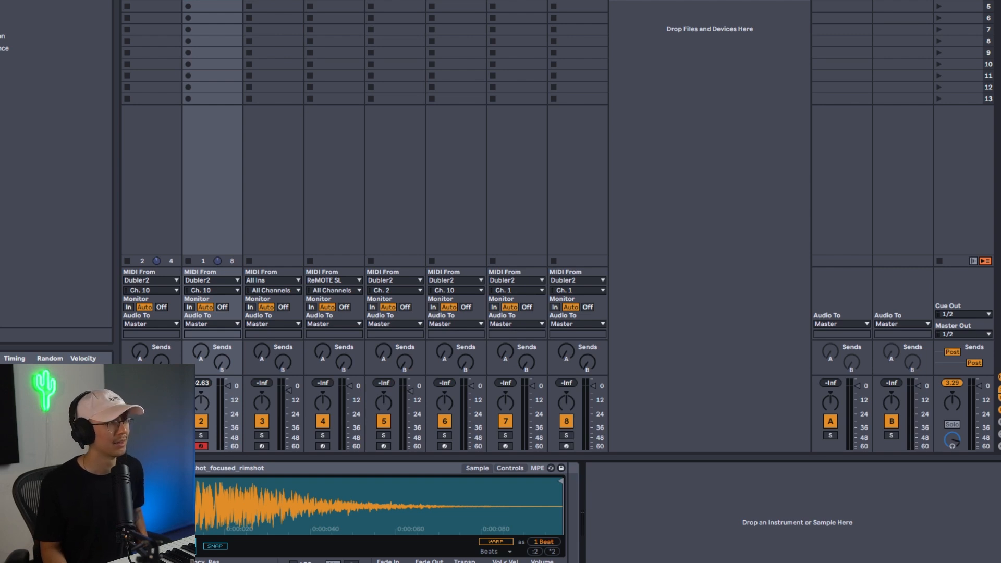
Play the hi-hat clip in the Hihat track's fifth slot alongside the kick and snare, then delete it
left_click(273, 2)
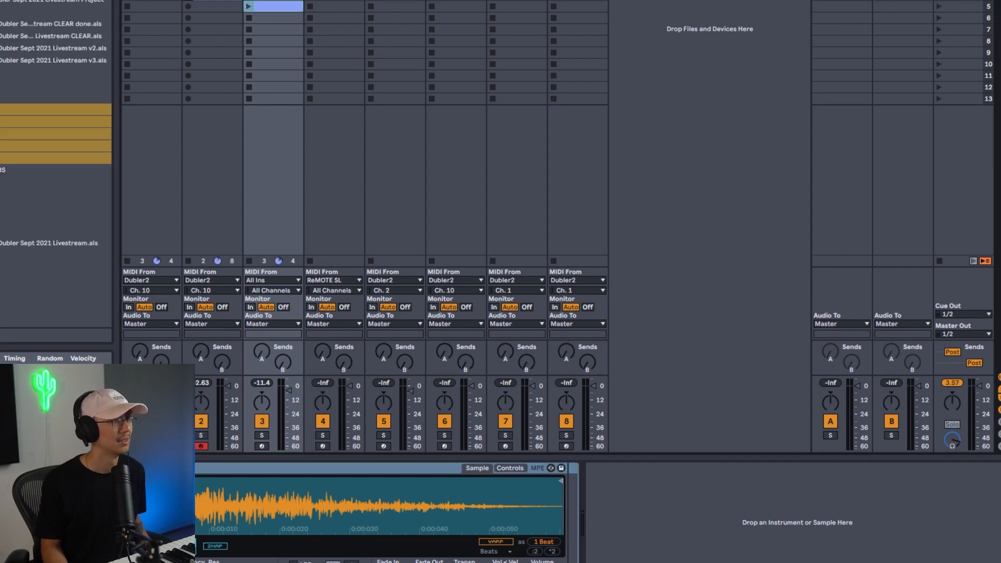
key("space")
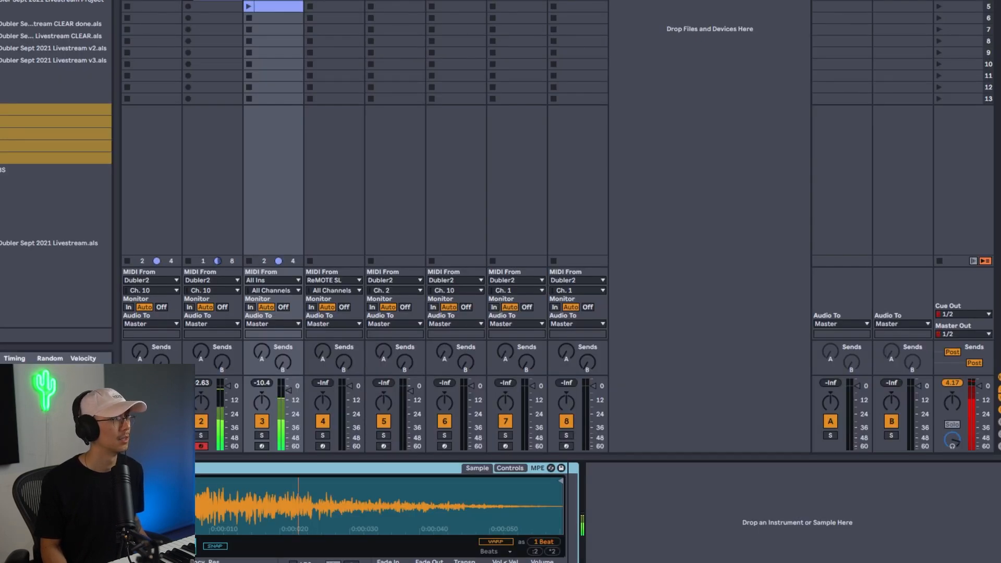
left_click(248, 7)
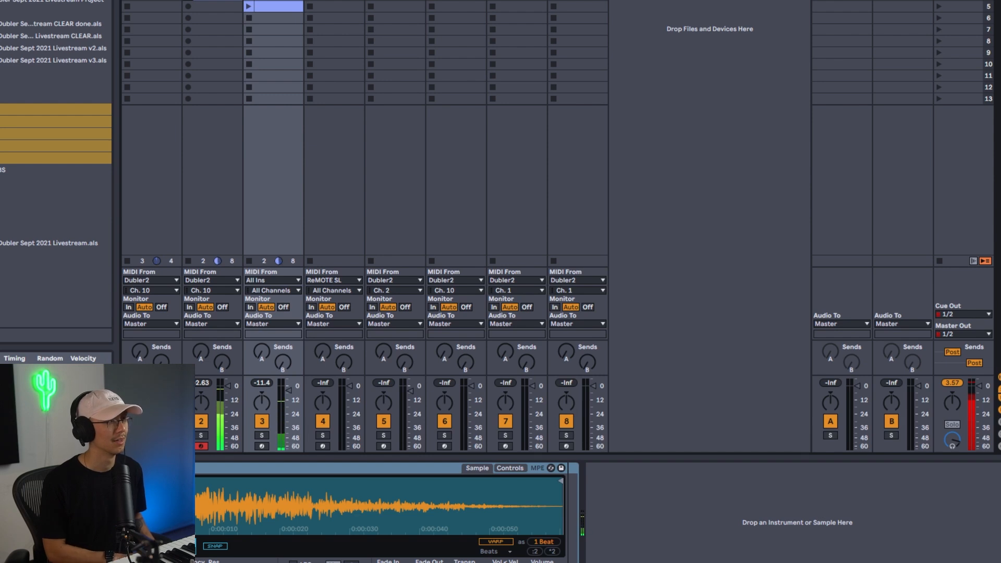
left_click(275, 3)
key("Delete")
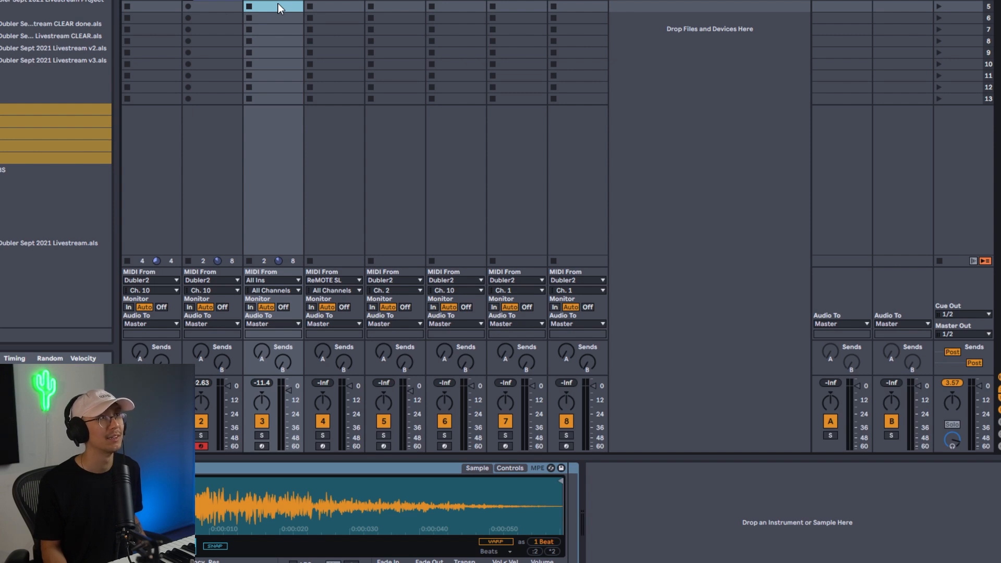
Switch to Dubler 2, turn off the triggers, and enable the inbuilt audio on the key restriction page
key("alt+Tab")
key("alt+Tab")
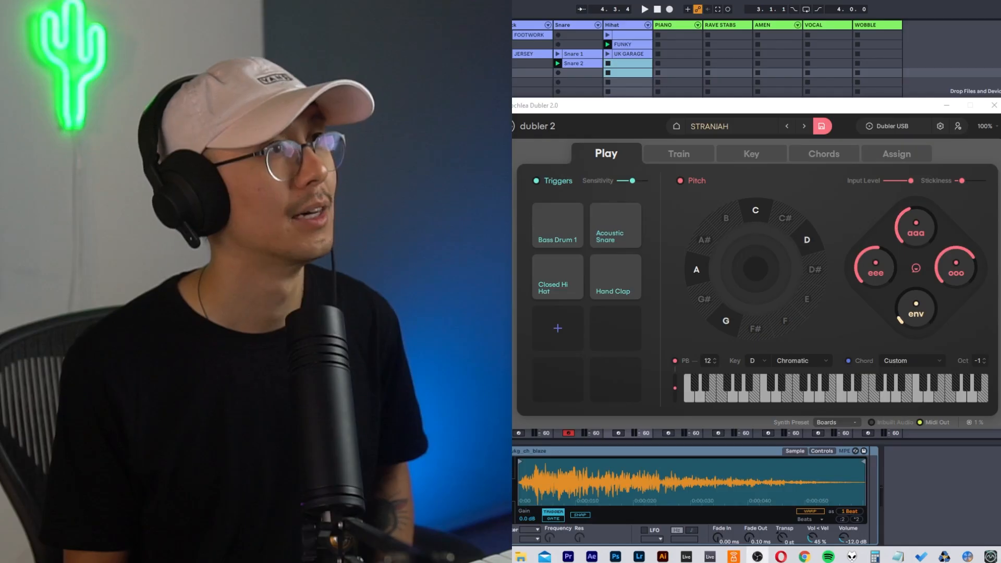
left_click(751, 155)
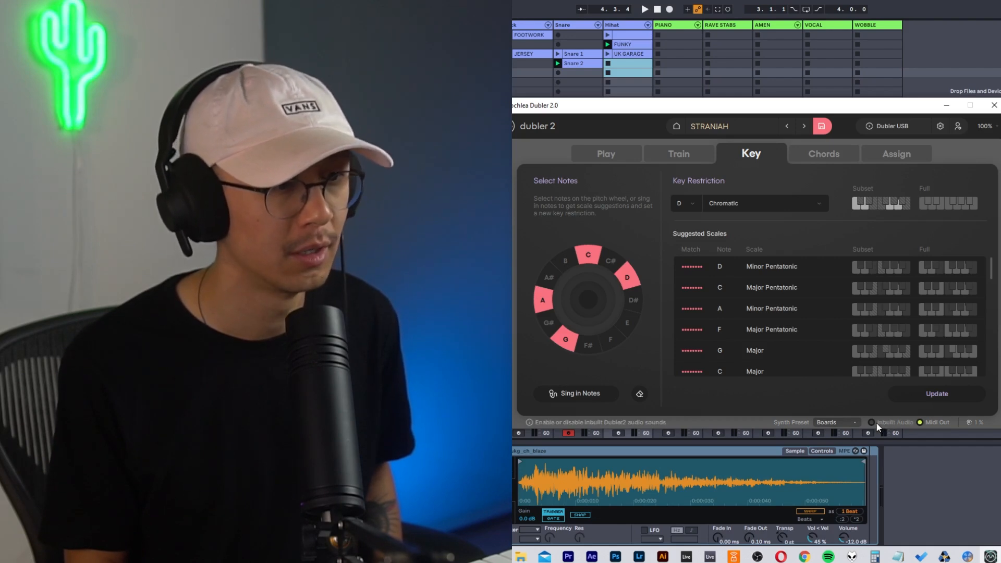
left_click(607, 155)
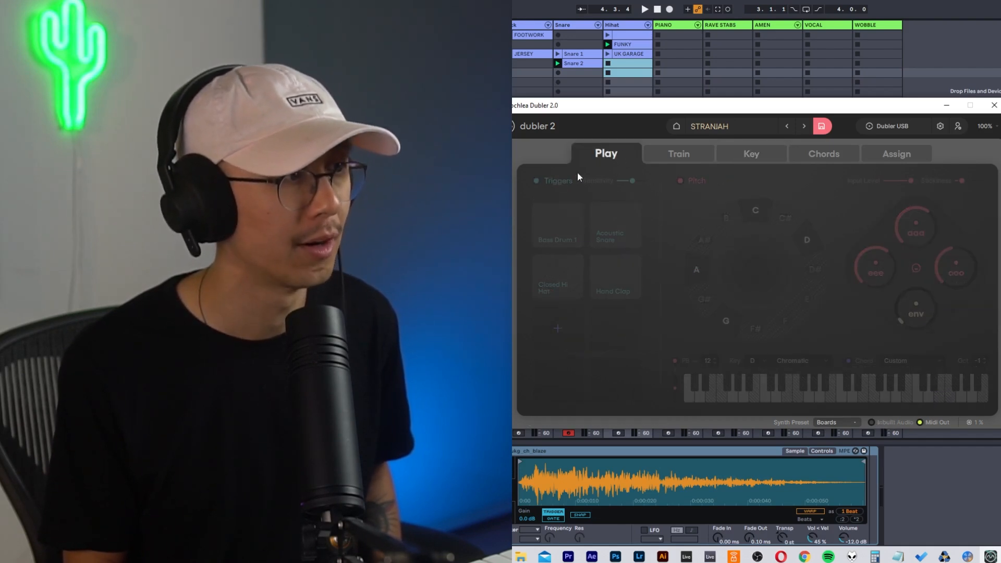
left_click(550, 180)
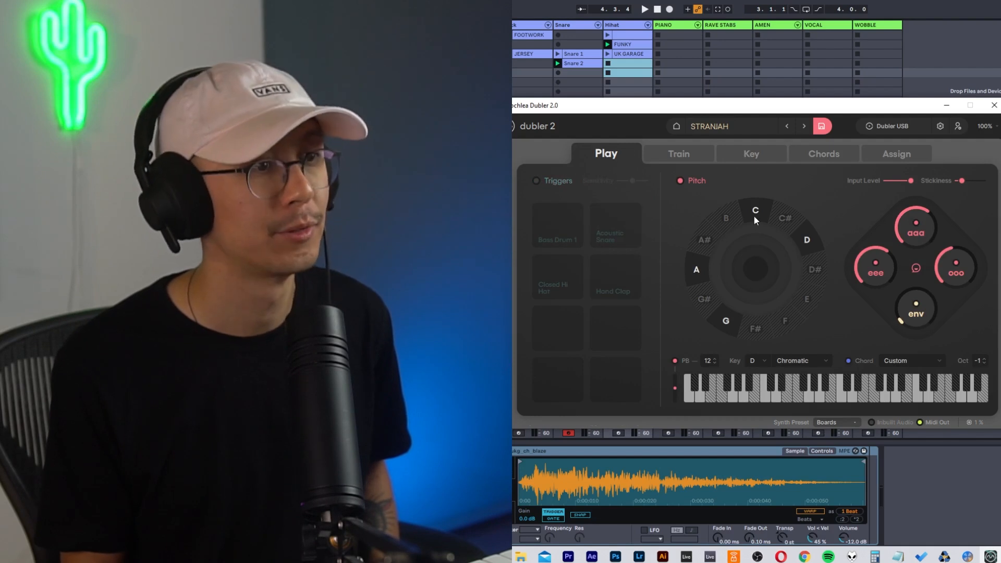
left_click(747, 153)
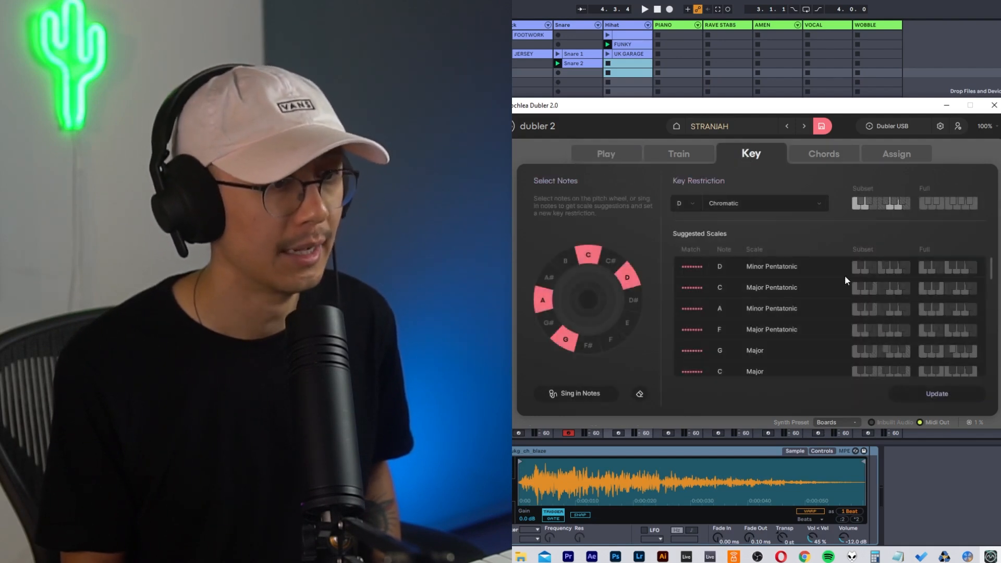
left_click(890, 423)
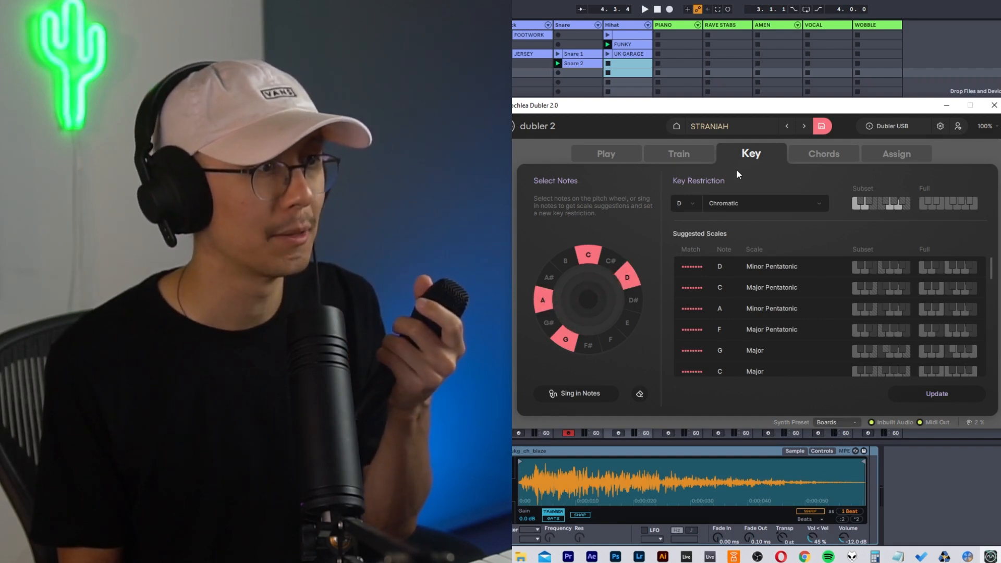
Set the octave shift of the custom chord mapping to 2
left_click(820, 158)
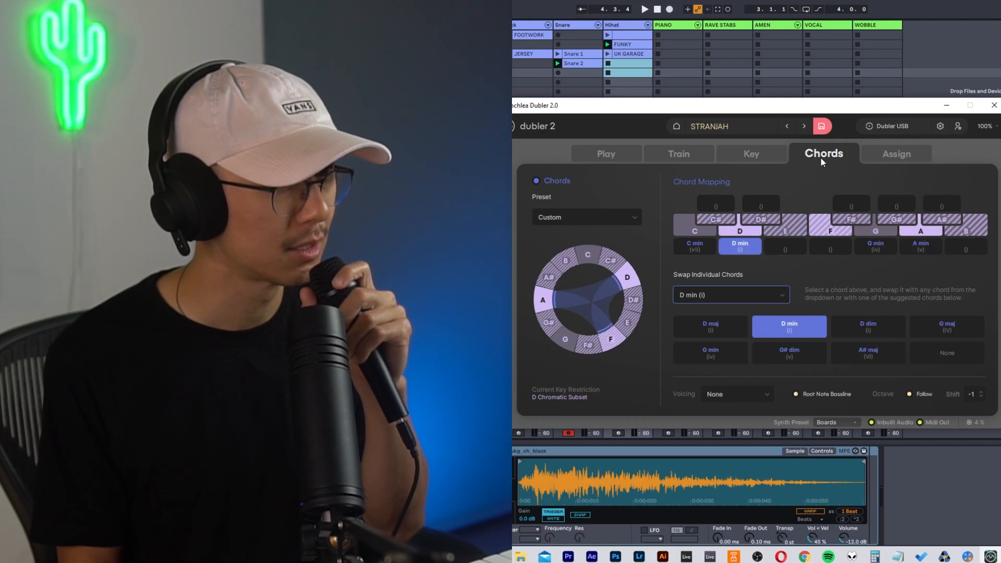
left_click(982, 395)
left_click(982, 394)
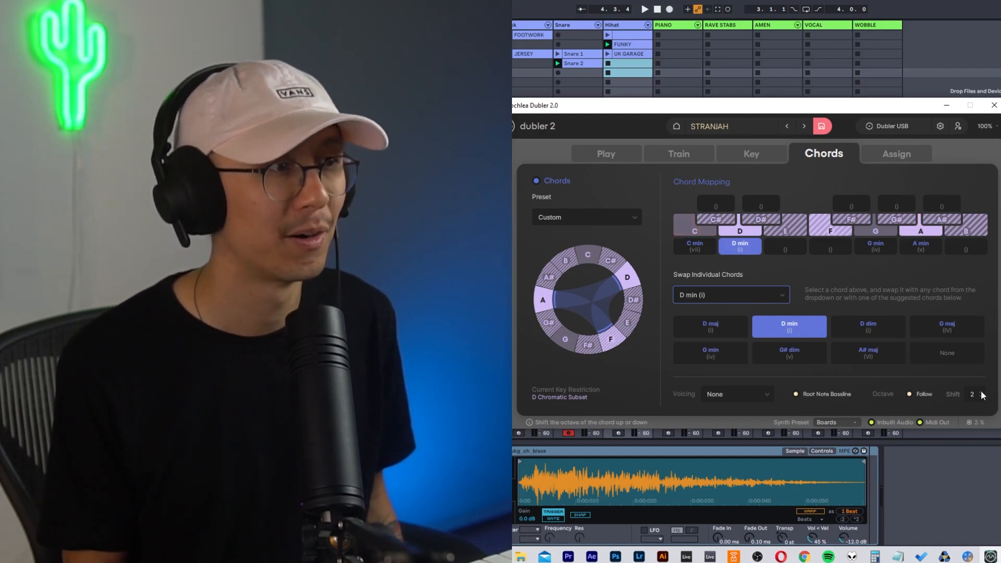
Set the RAVE STABS track in Ableton Live to receive Dubler2 MIDI on Ch. 2 and arm it for recording
left_click(737, 299)
left_click(736, 306)
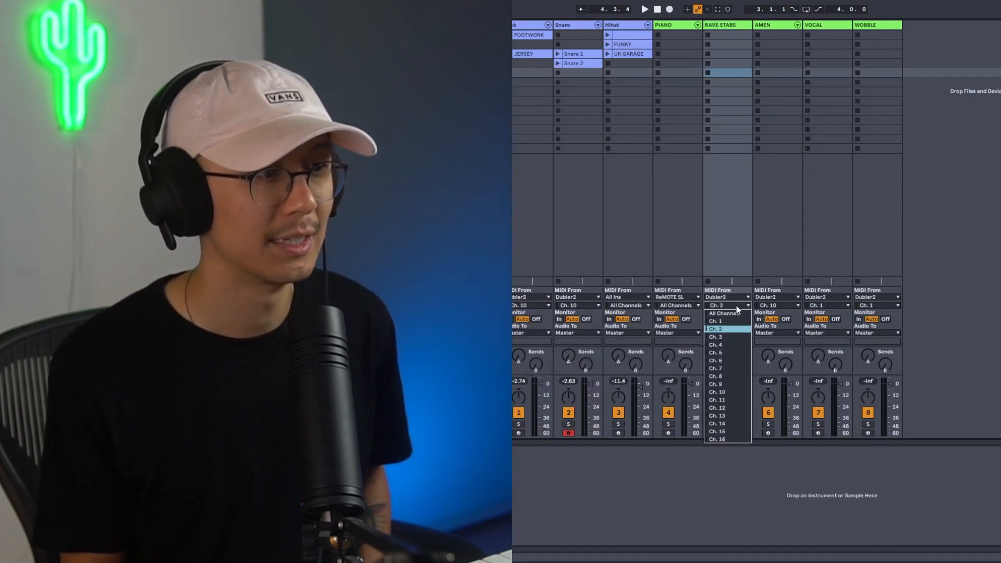
left_click(732, 330)
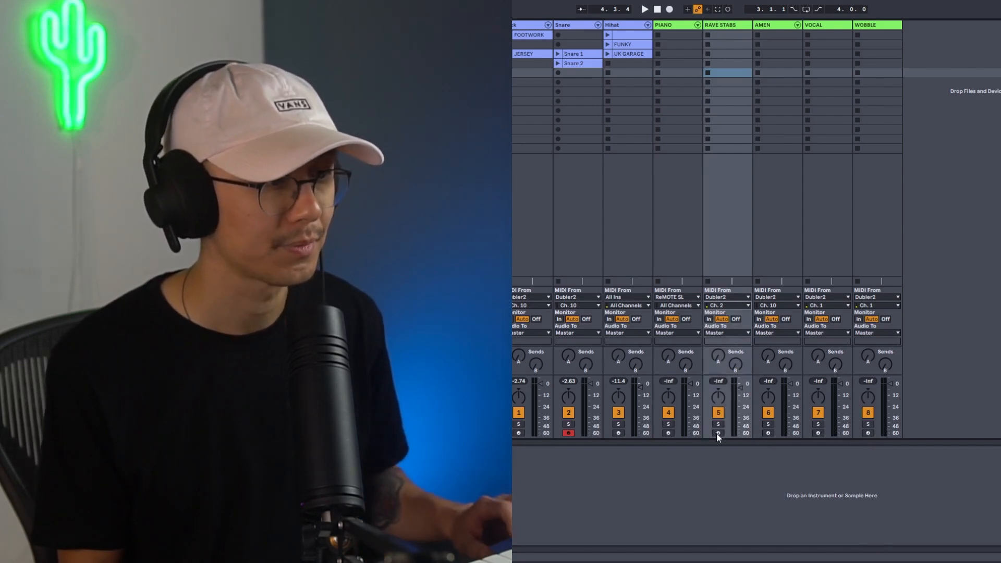
left_click(718, 433)
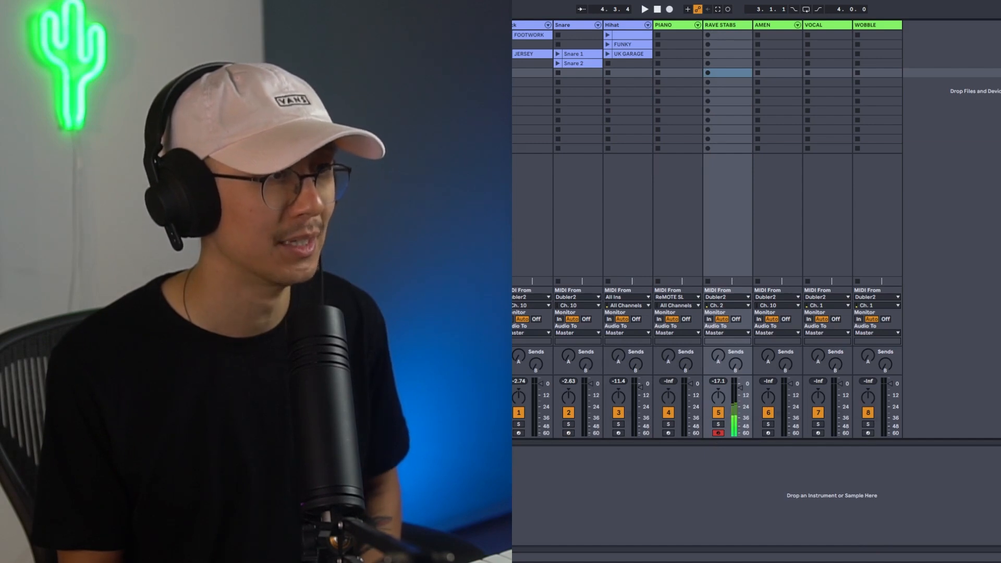
Show the SQ80 V synth on the RAVE STABS track, try its keys, look over its synthesis settings and close it
key("ctrl+alt+p")
left_click_drag(696, 140, 741, 121)
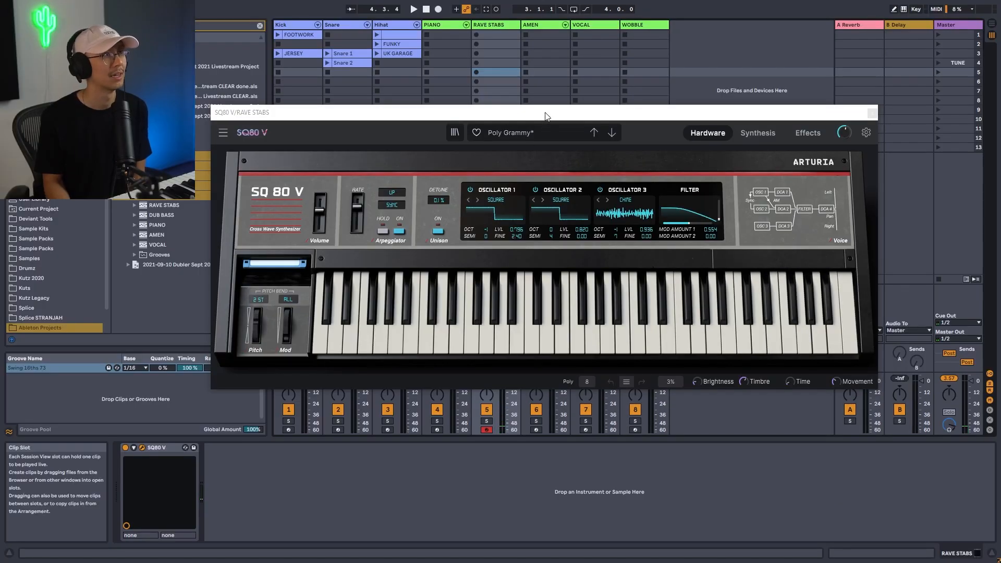
left_click_drag(544, 116, 573, 124)
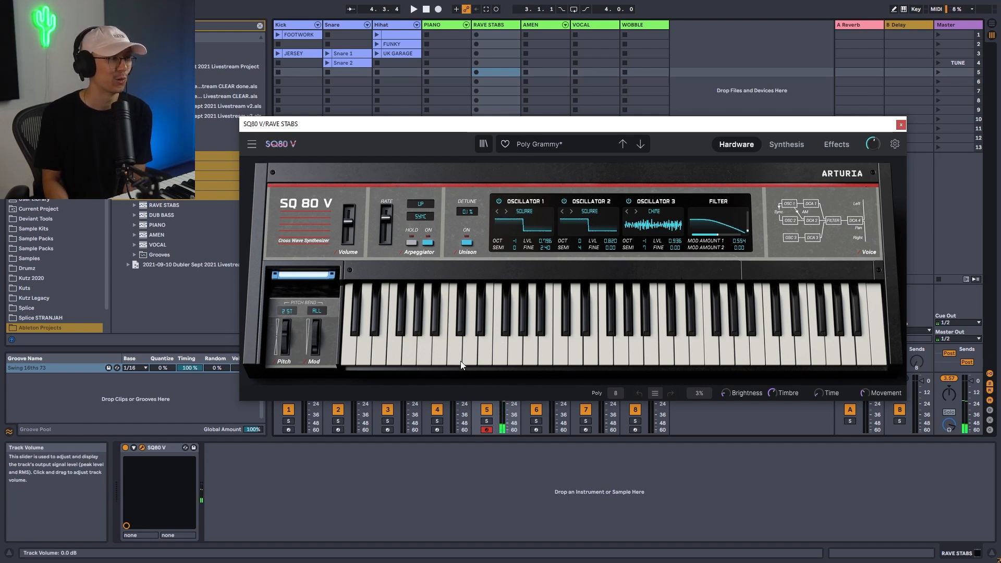
left_click(449, 349)
left_click_drag(449, 349, 662, 336)
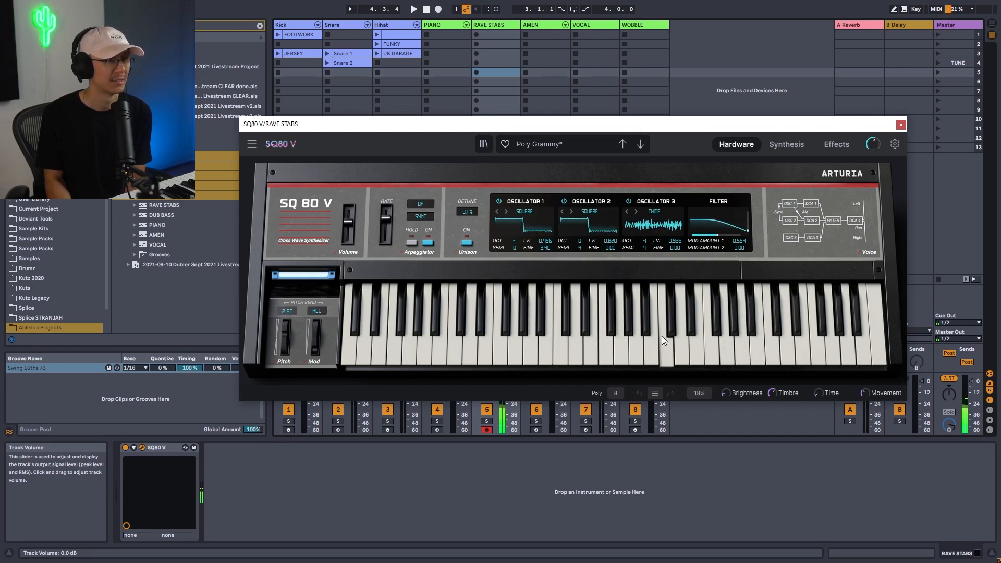
left_click(787, 145)
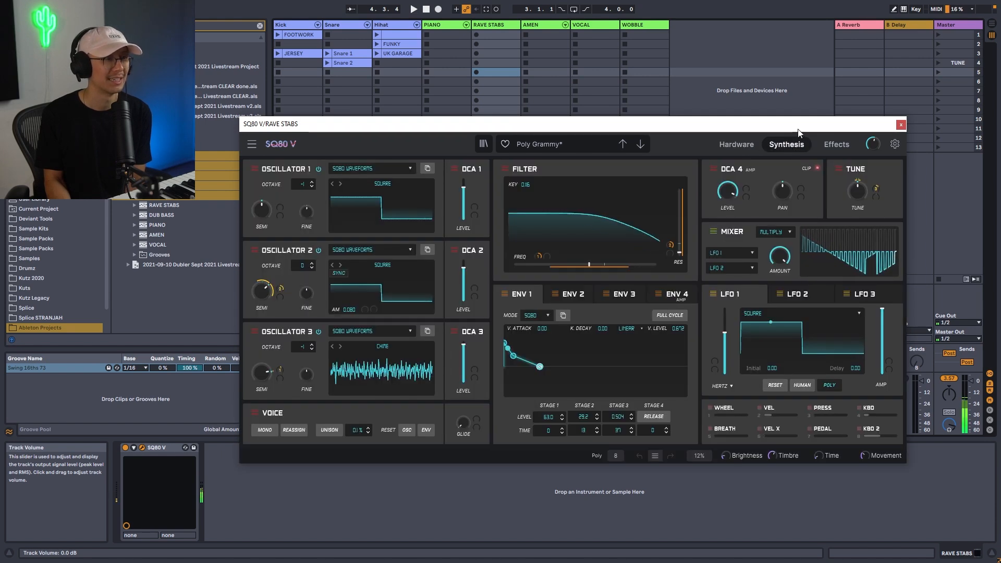
left_click(734, 145)
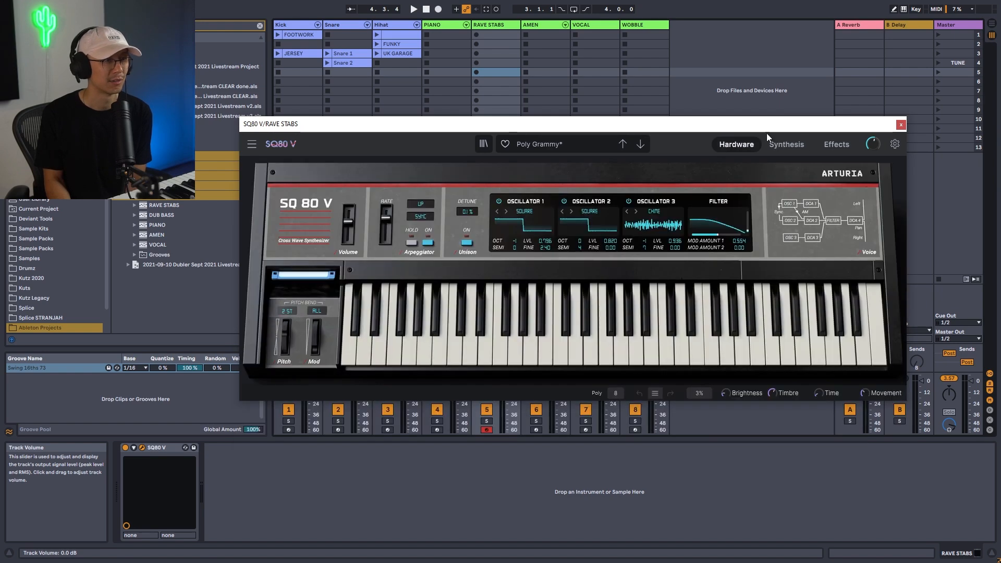
left_click(900, 125)
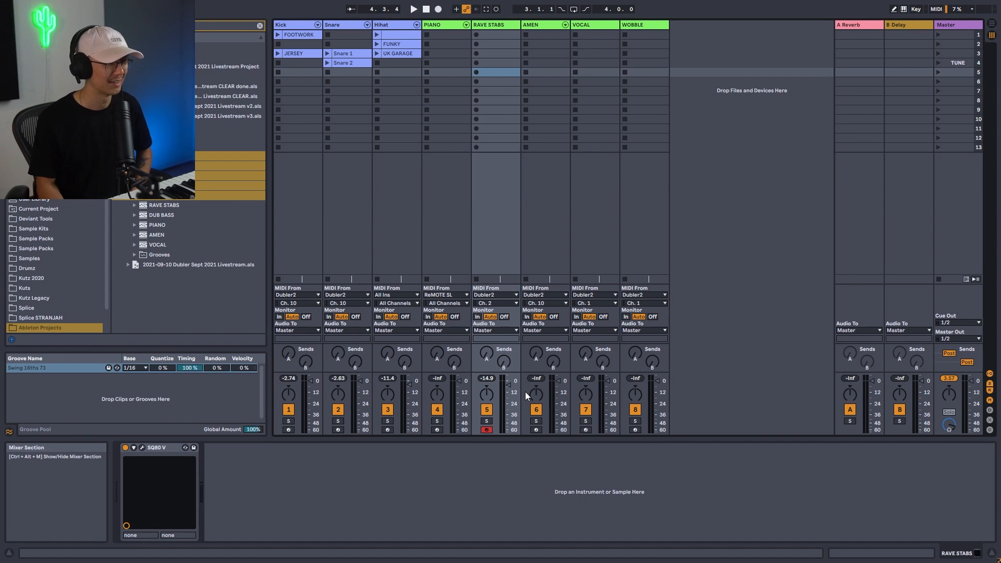
Arm the RAVE STABS track and record a sung chord performance into its fifth clip slot
left_click(437, 430)
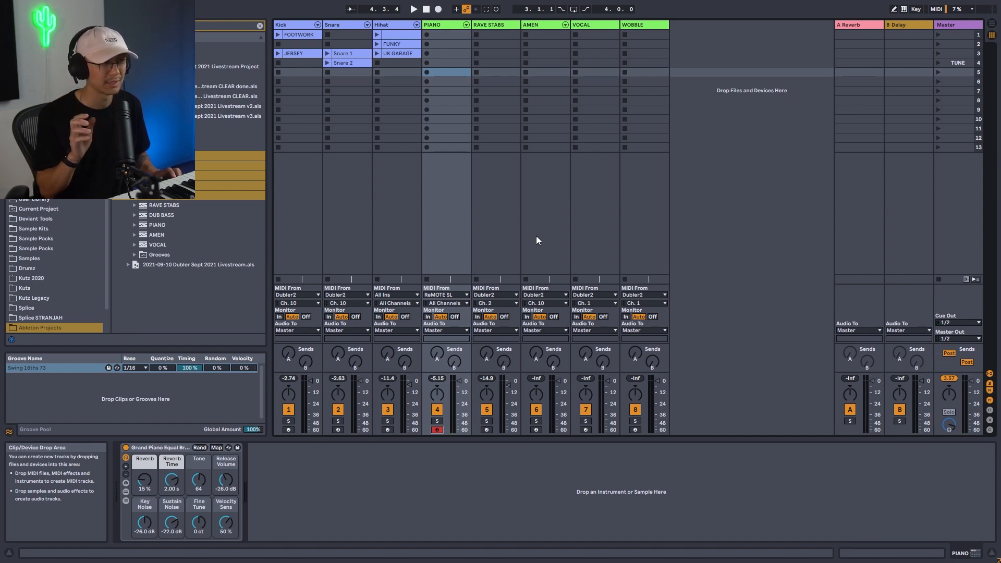
left_click(486, 430)
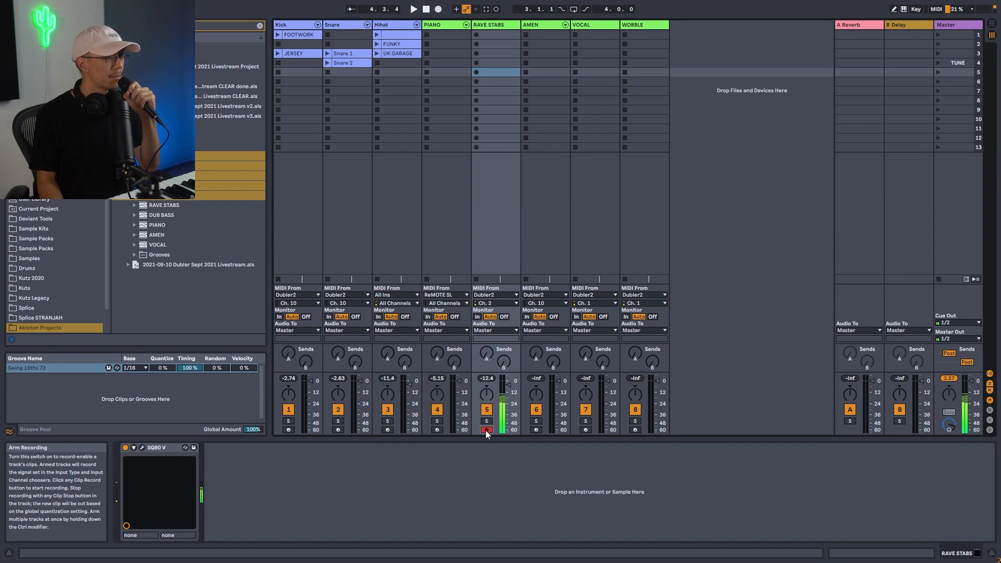
left_click(487, 11)
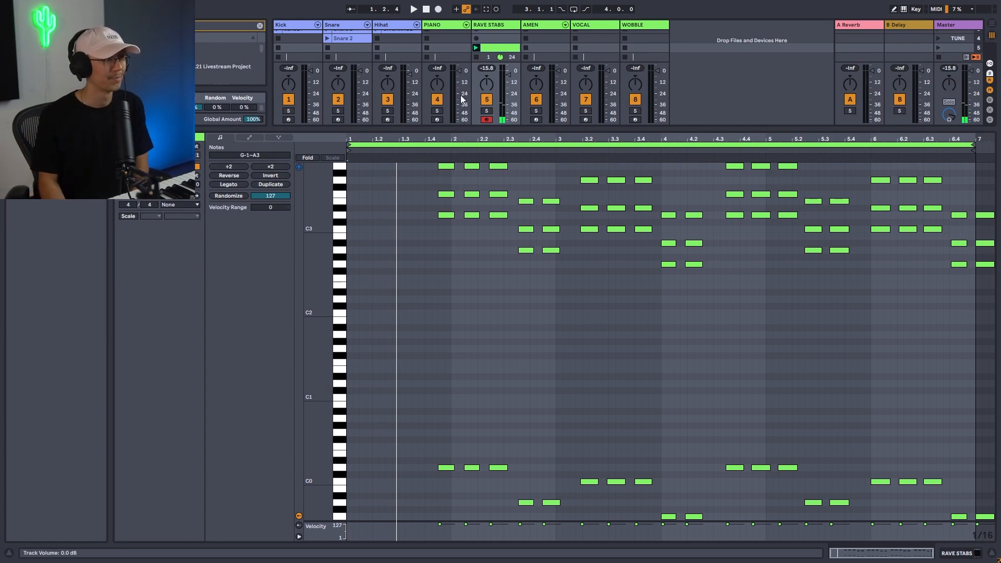
Arm the PIANO track instead, then move all the recorded RAVE STABS chord notes to start at bar 1 and play them back
left_click(437, 119)
left_click(490, 48)
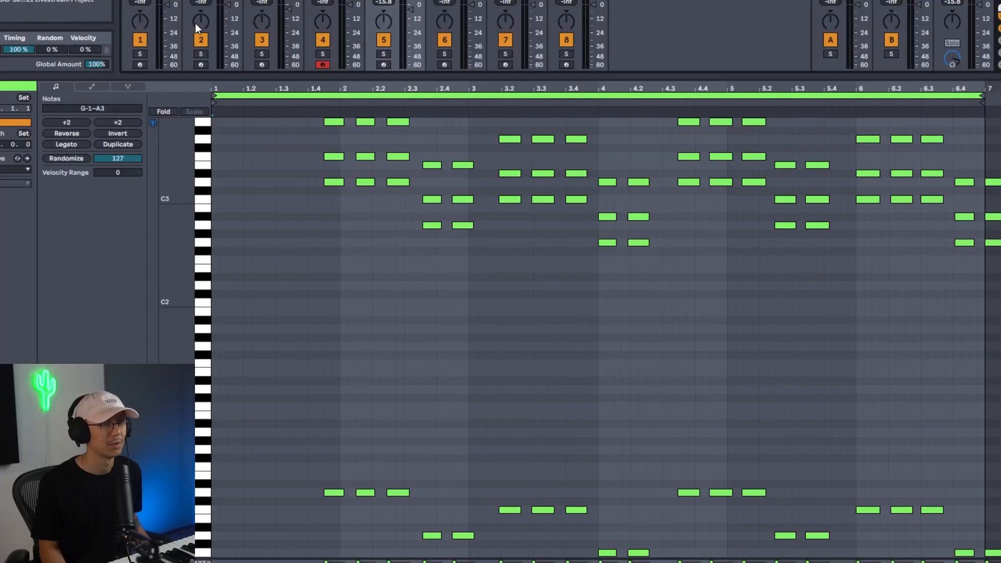
key("ctrl+a")
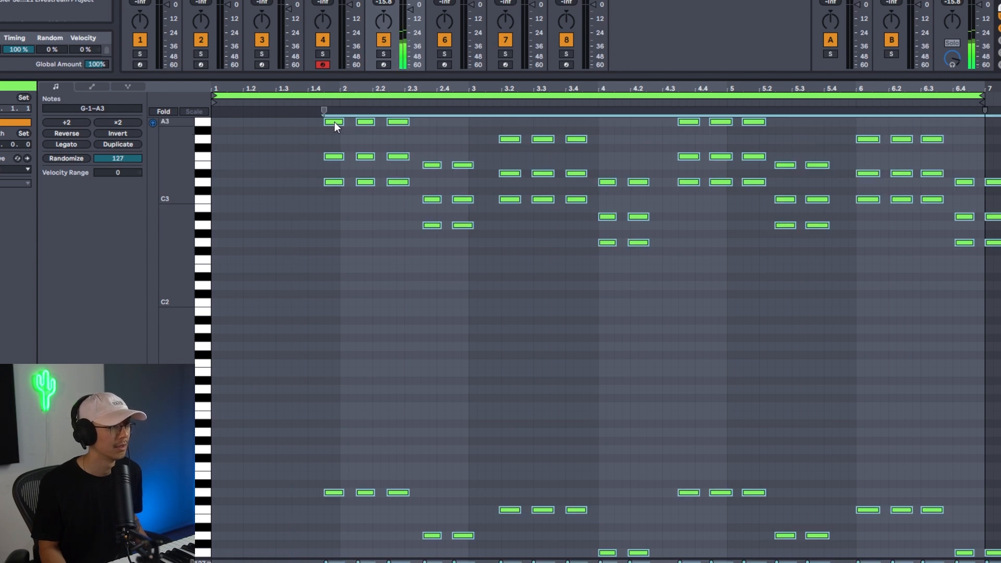
mouse_move(334, 122)
left_mouse_down()
mouse_move(232, 127)
mouse_move(220, 142)
left_mouse_up()
key("space")
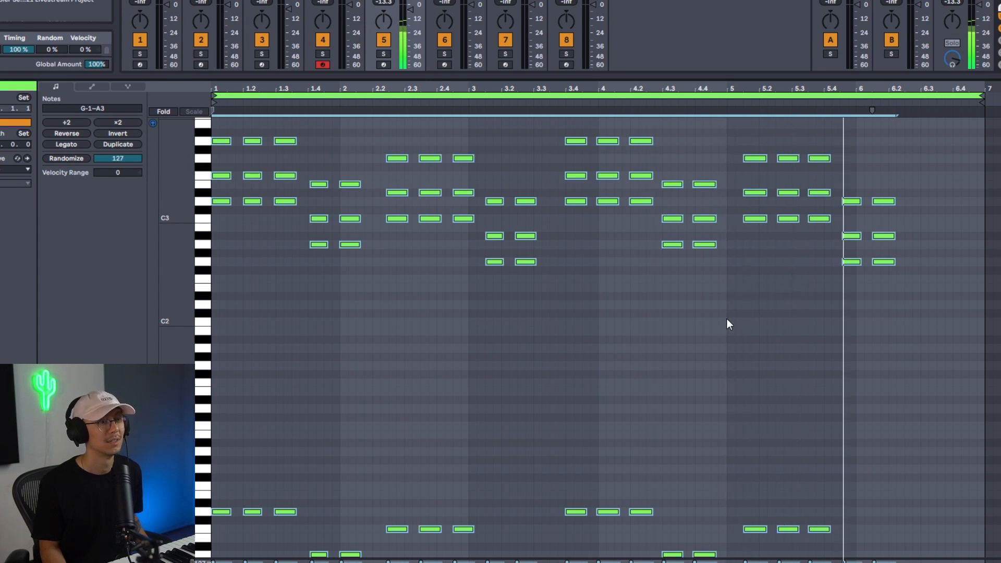
left_click(674, 396)
key("space")
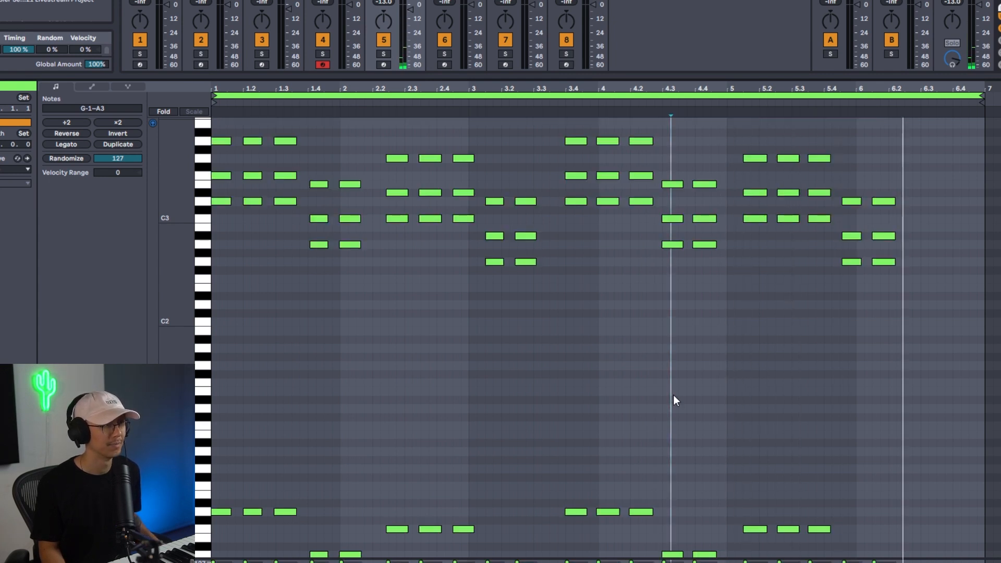
key("Tab")
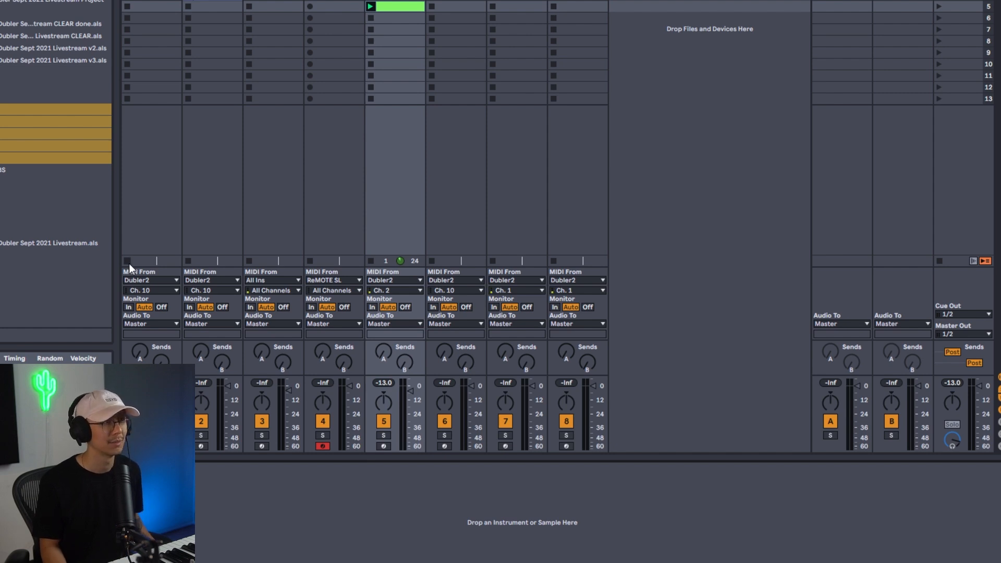
Switch to Dubler 2 and try the MIDI output at octaves 0 and 1 while toggling the inbuilt audio
key("alt+Tab")
key("alt+Tab")
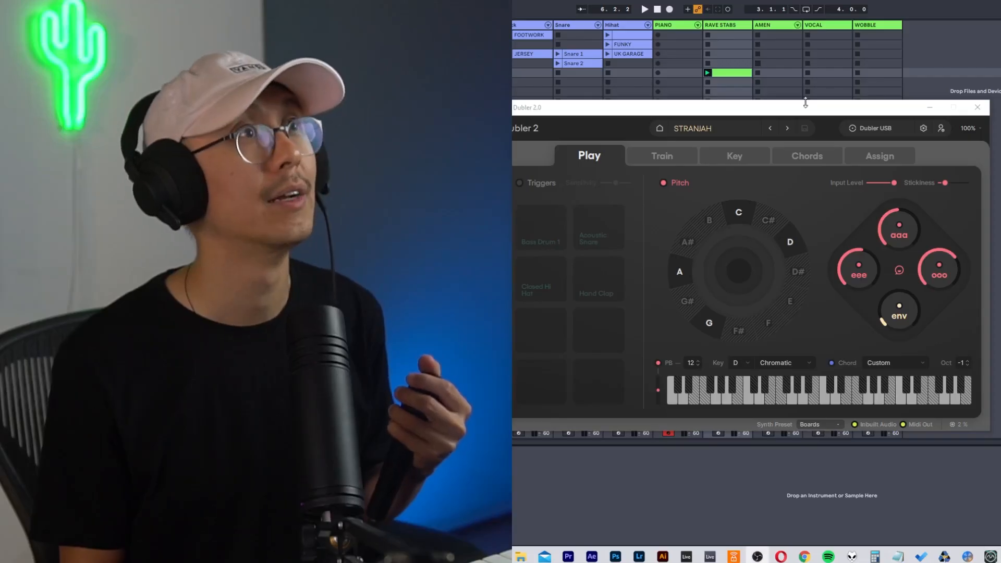
left_click_drag(843, 108, 863, 104)
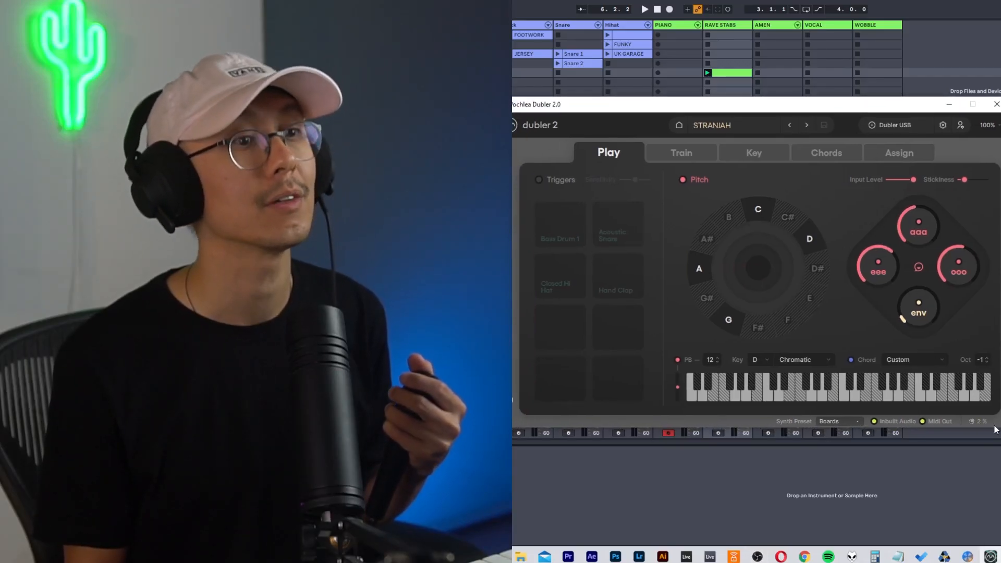
left_click(987, 359)
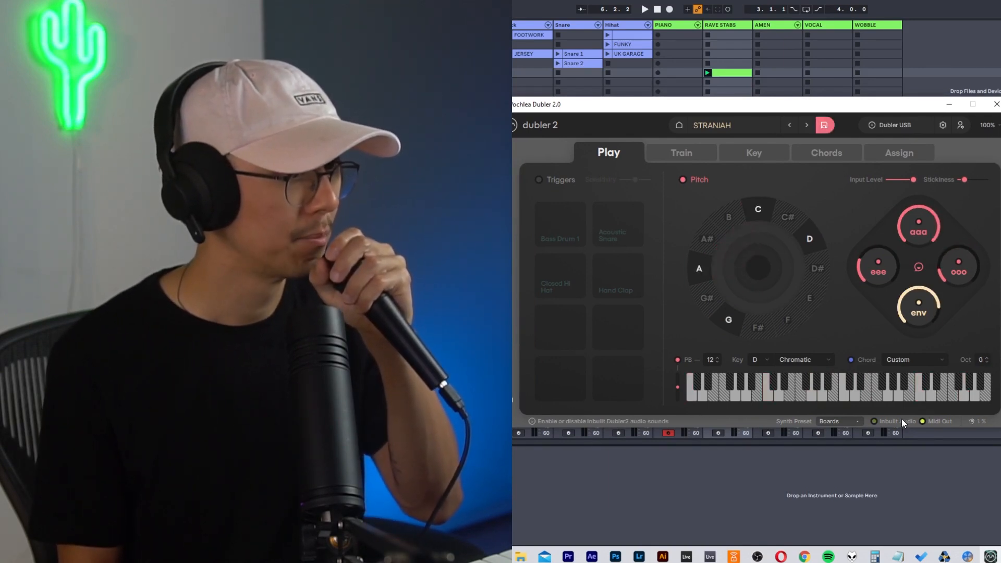
left_click(901, 420)
left_click(901, 421)
left_click(987, 359)
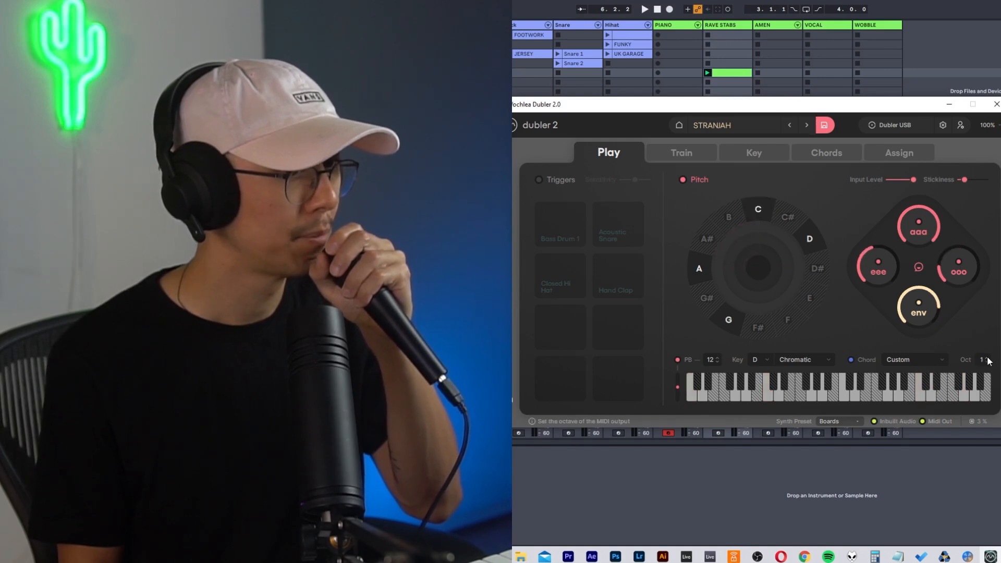
left_click(987, 362)
left_click(892, 423)
Record another sung chord take into the fourth RAVE STABS clip slot and crop the clip so it begins at bar 1
left_click(728, 64)
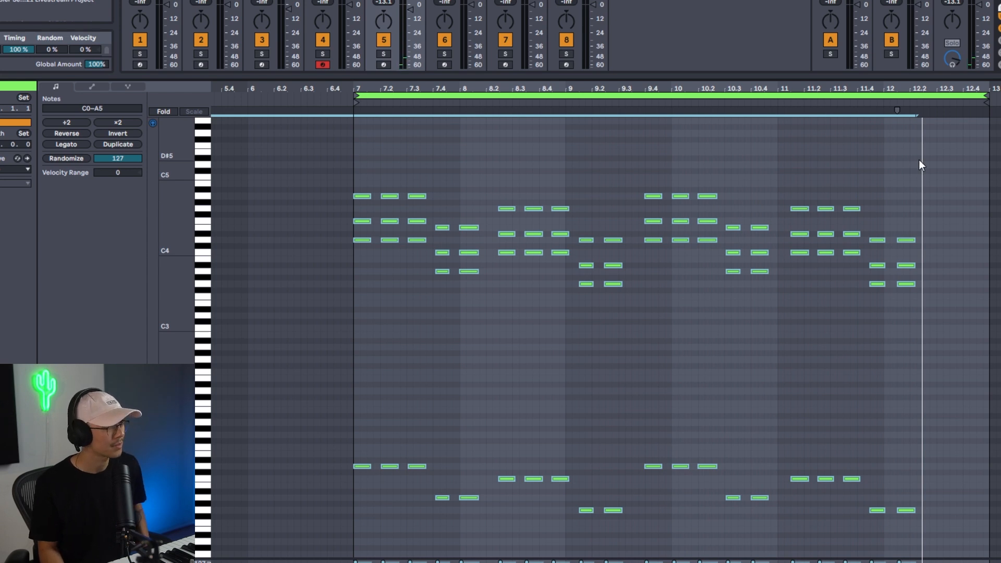
left_click_drag(897, 110, 897, 110)
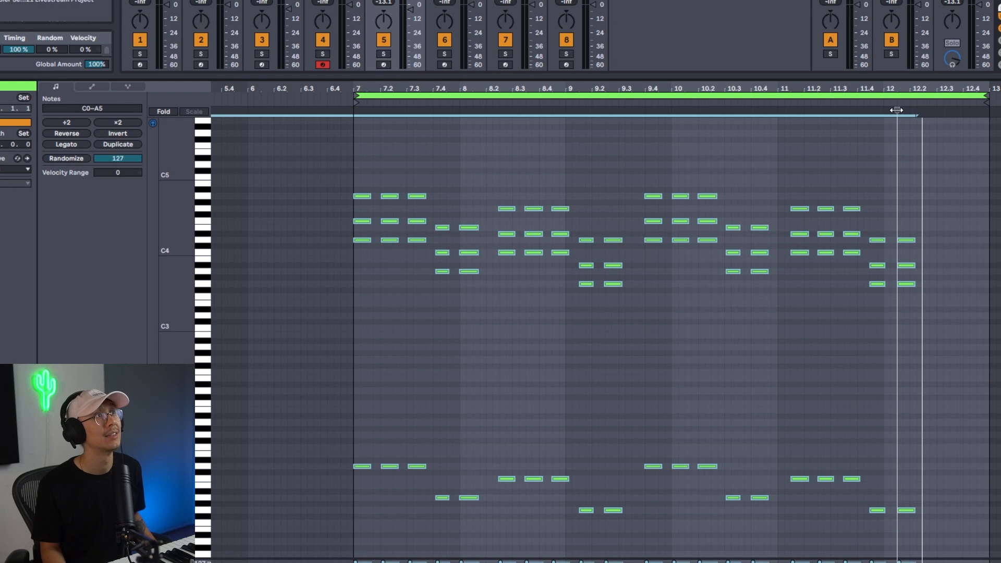
left_click_drag(902, 111, 892, 110)
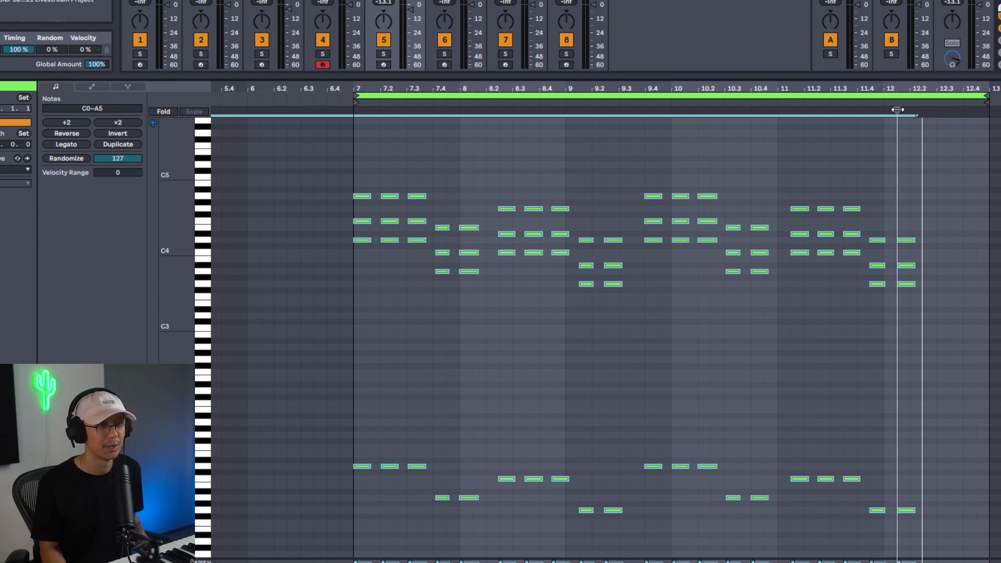
mouse_move(897, 109)
left_mouse_down()
mouse_move(884, 109)
mouse_move(906, 106)
mouse_move(897, 109)
left_mouse_up()
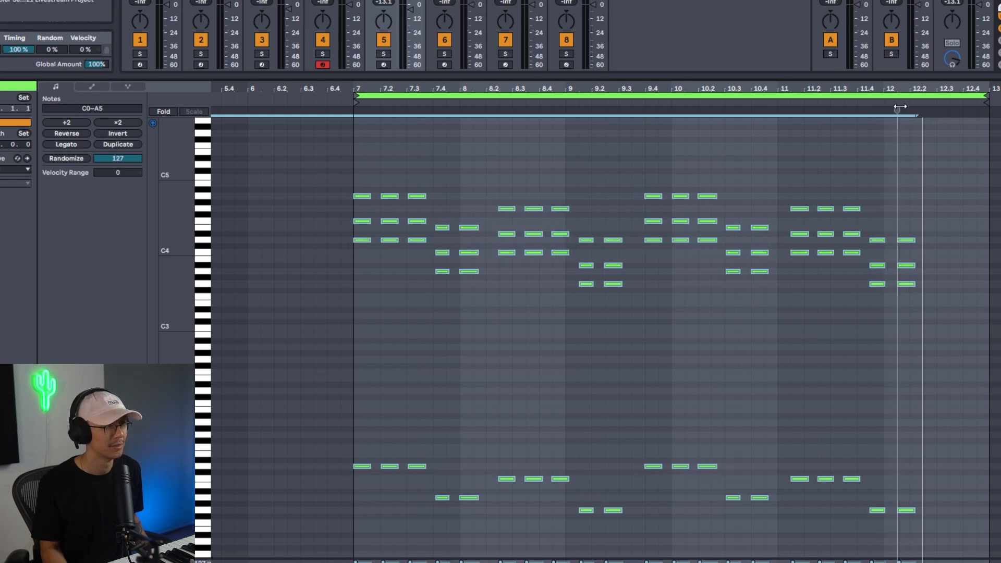
right_click(355, 137)
left_click(377, 204)
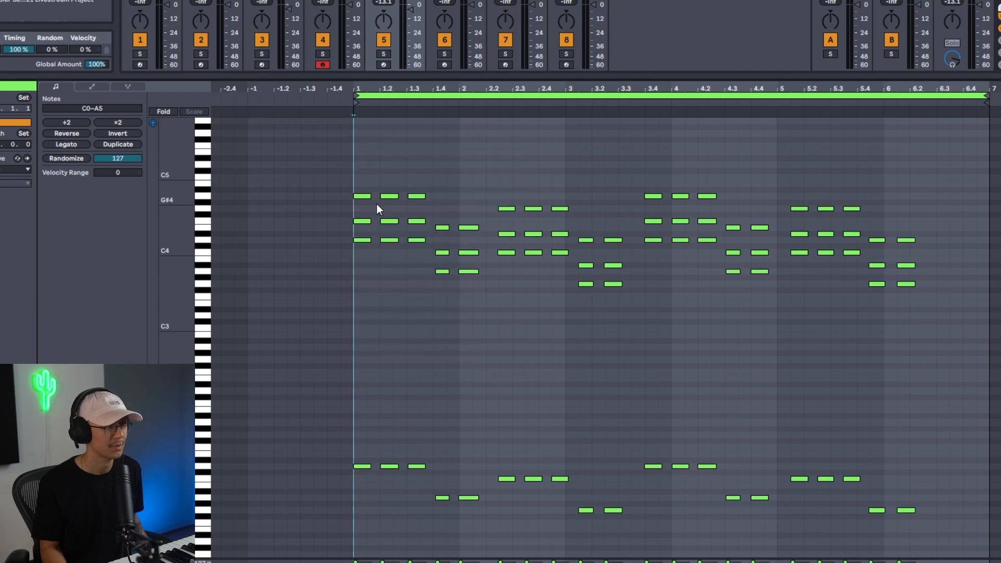
Crop the chord clip again and compress all its notes in time so the pattern ends at bar 5
key("ctrl+a")
mouse_move(895, 108)
left_mouse_down()
mouse_move(869, 108)
mouse_move(896, 109)
left_mouse_up()
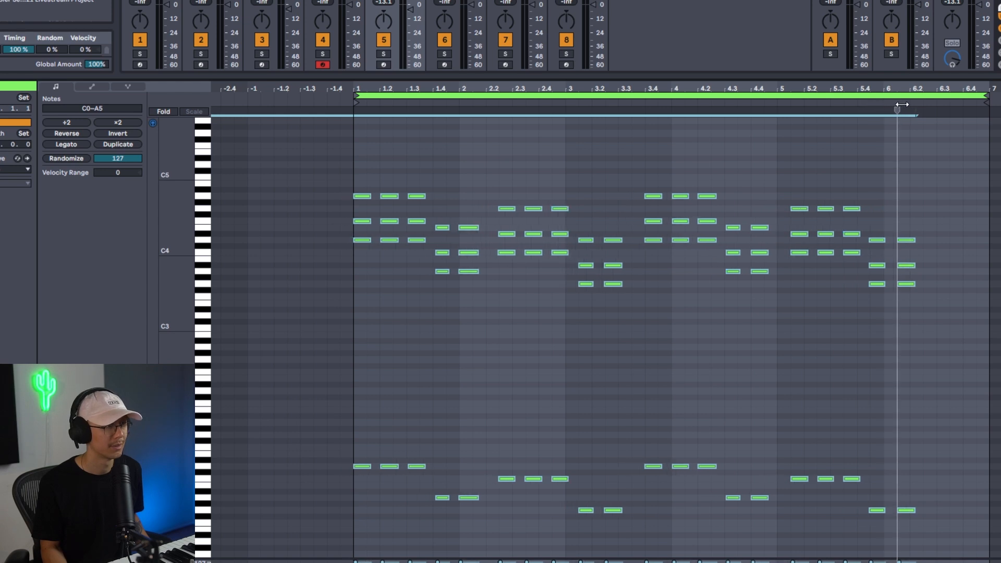
right_click(434, 145)
left_click(472, 212)
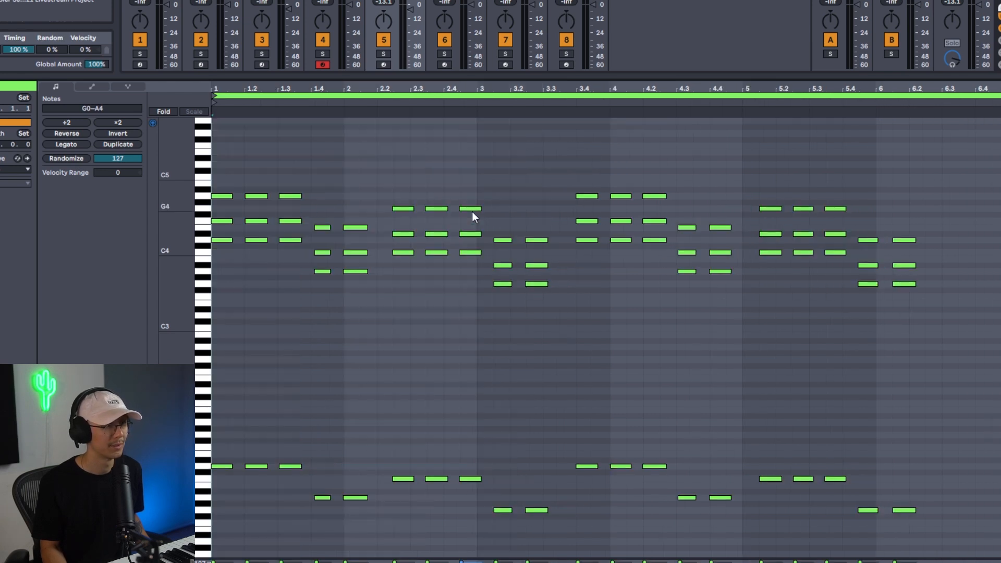
key("ctrl+a")
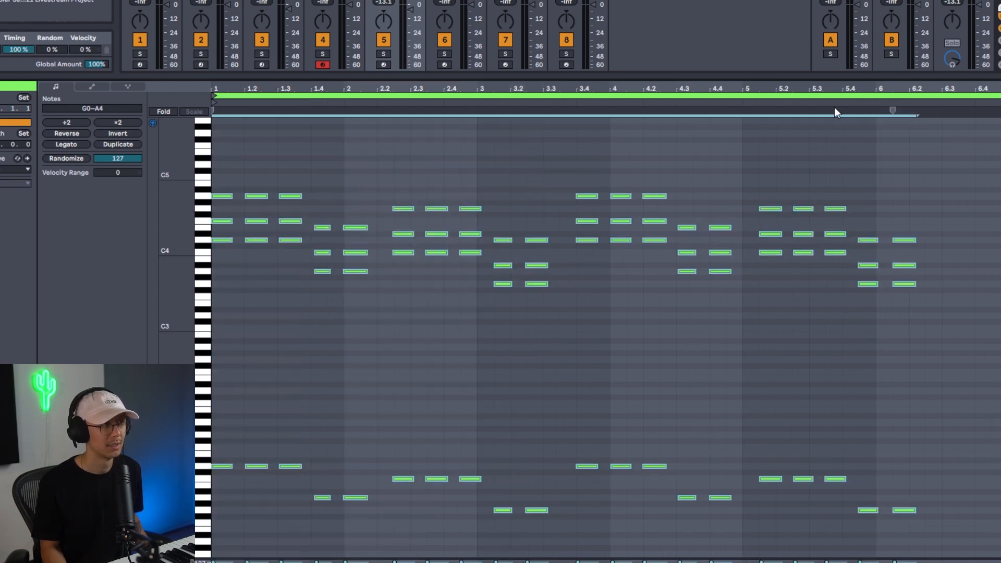
left_click_drag(888, 110, 726, 113)
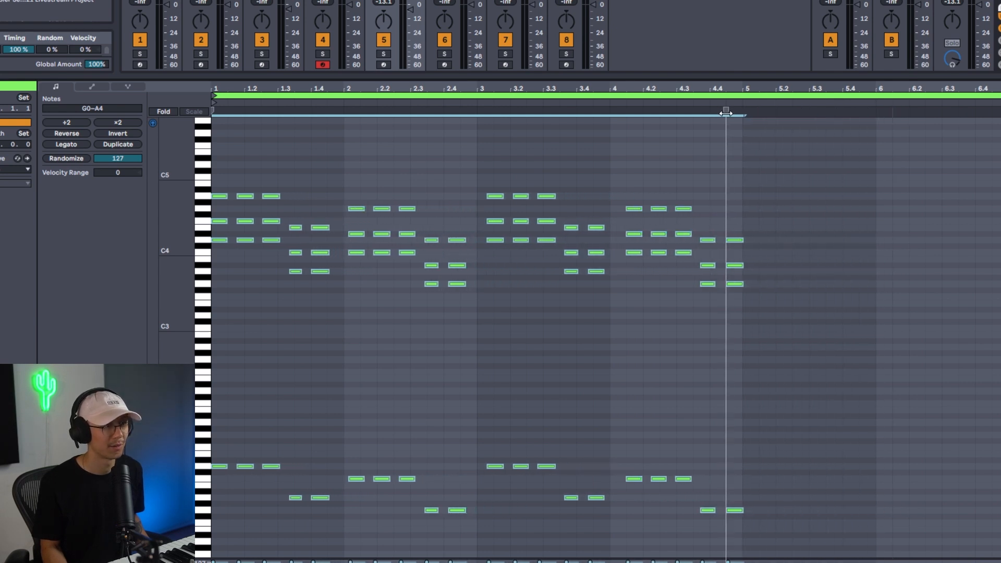
Set the chord clip's loop end to bar 5 and play back the four-bar loop
left_click_drag(1000, 97, 746, 104)
key("space")
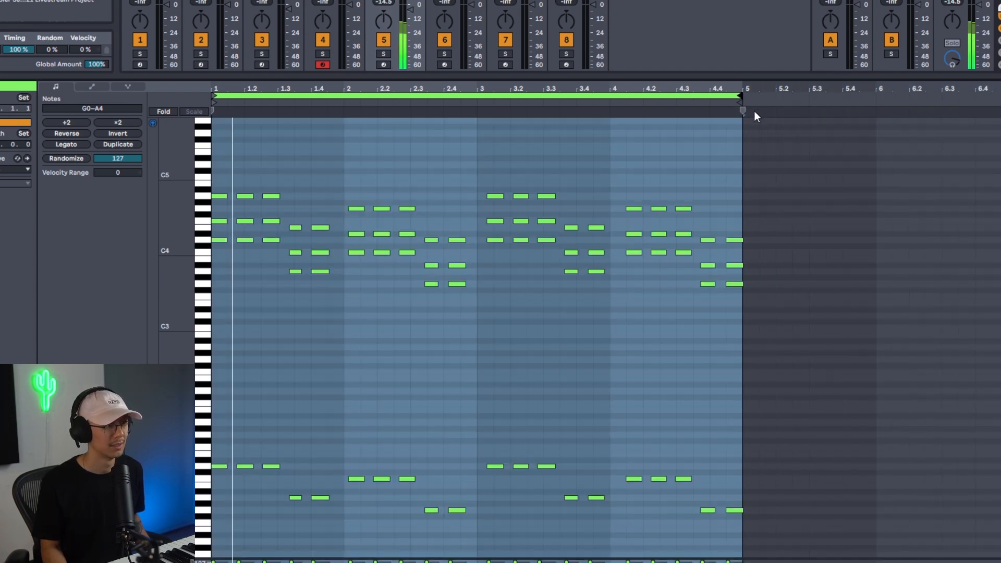
key("space")
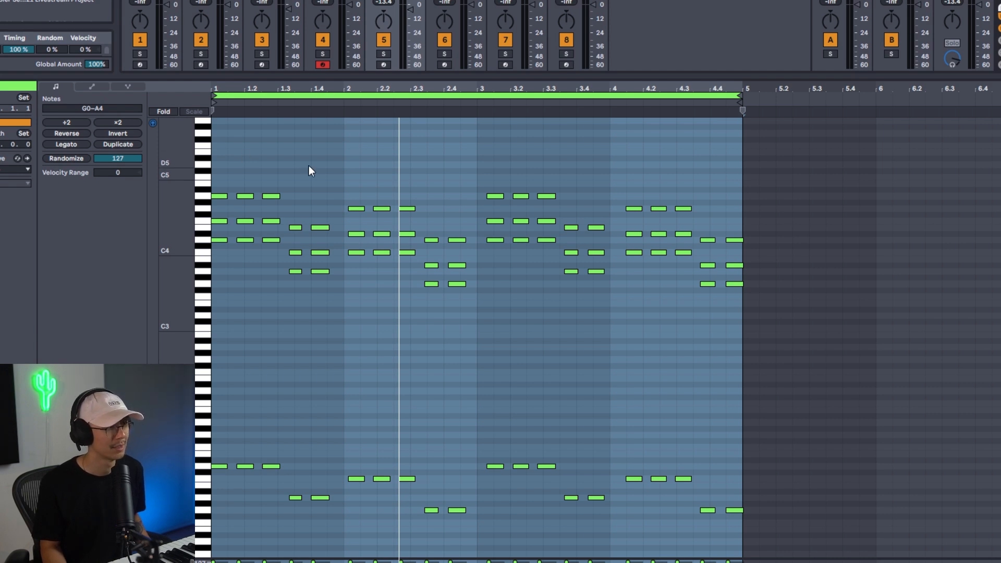
key("space")
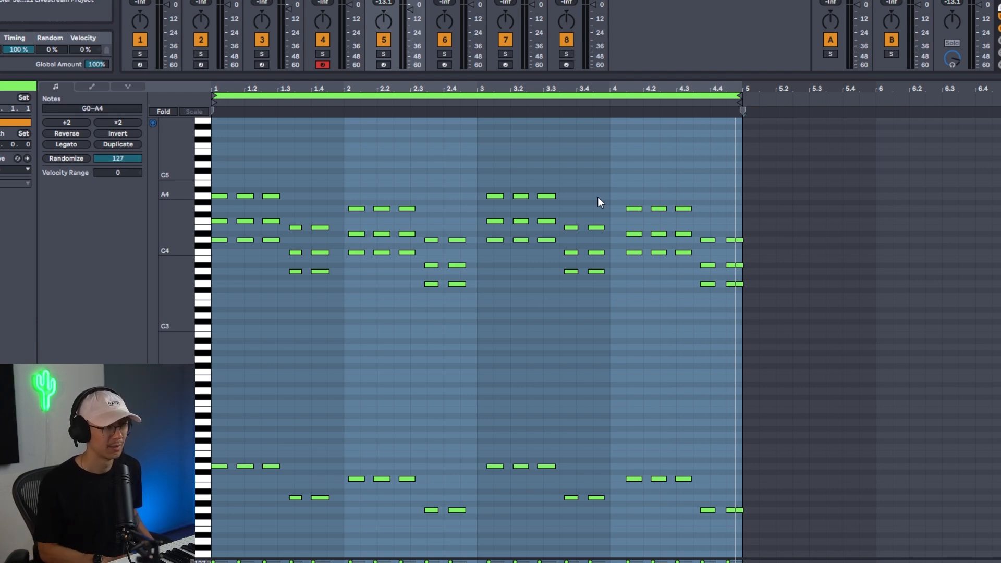
Try quantizing all the chord notes, play the result briefly and undo the quantization
left_click(491, 334)
key("ctrl+a")
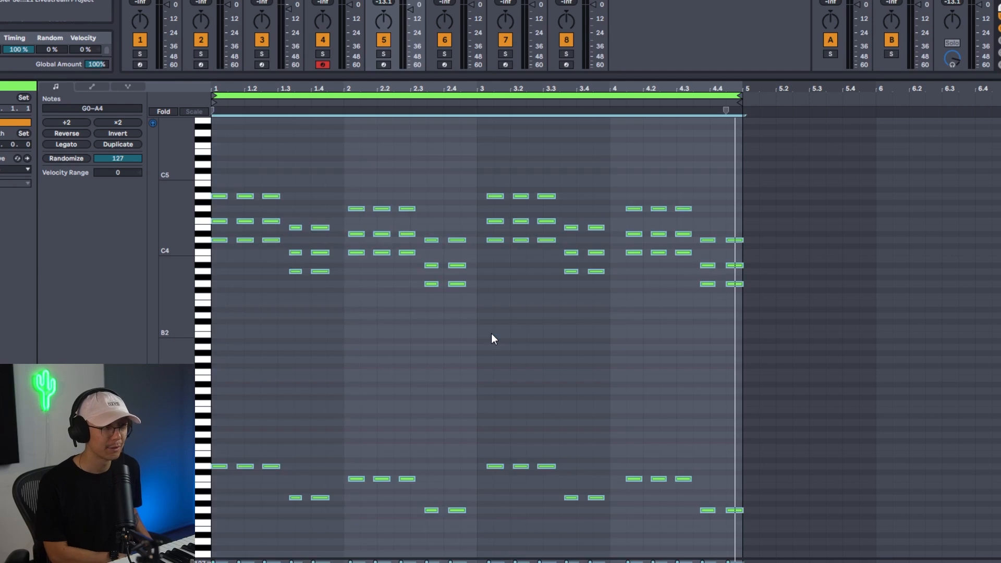
key("ctrl+u")
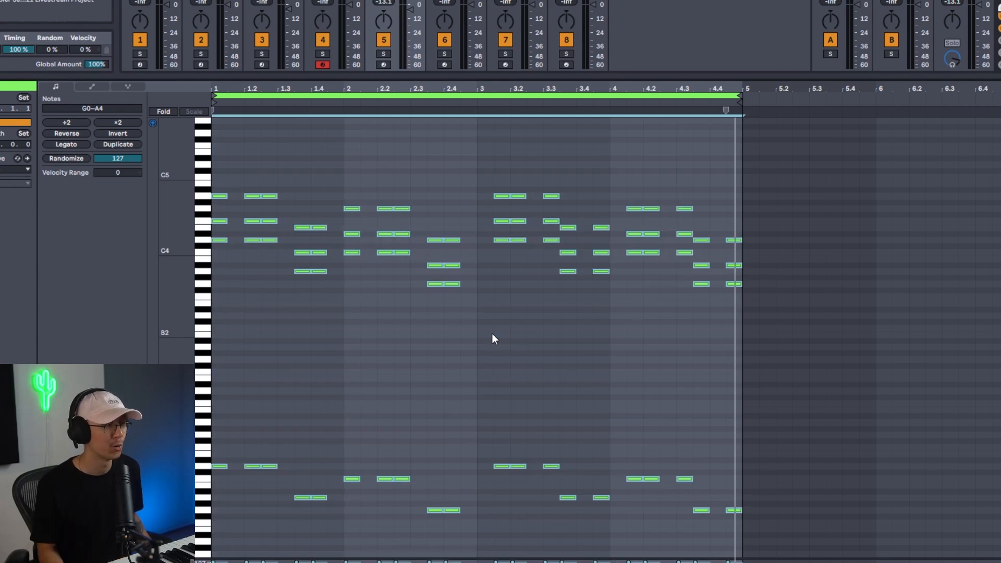
scroll(294, 316, "up", 3)
scroll(294, 316, "down", 2)
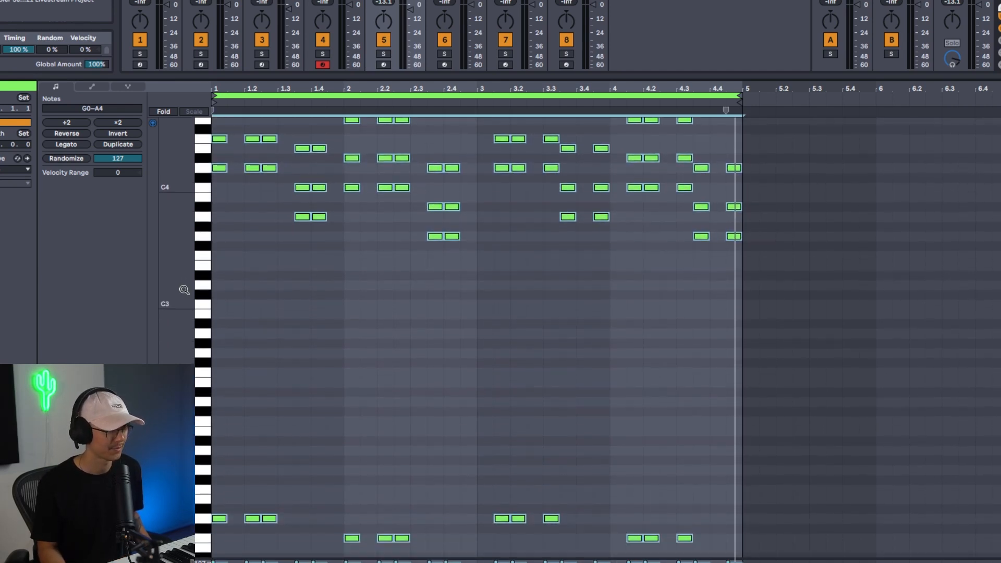
key("space")
key("space")
key("ctrl+z")
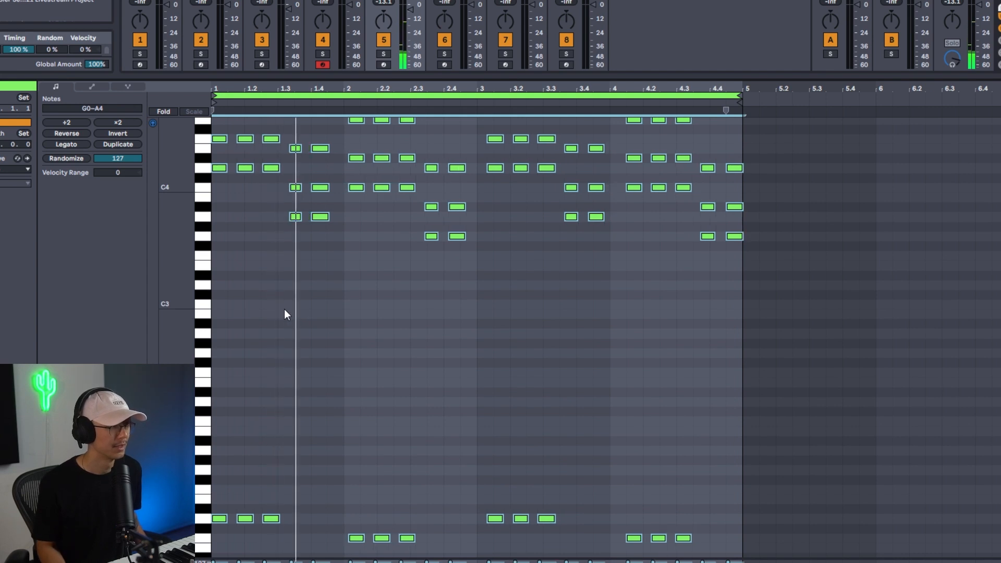
Quantize all the chord notes again, align the stray C4 note at bar 2 with its chord and play the clip
key("ctrl+u")
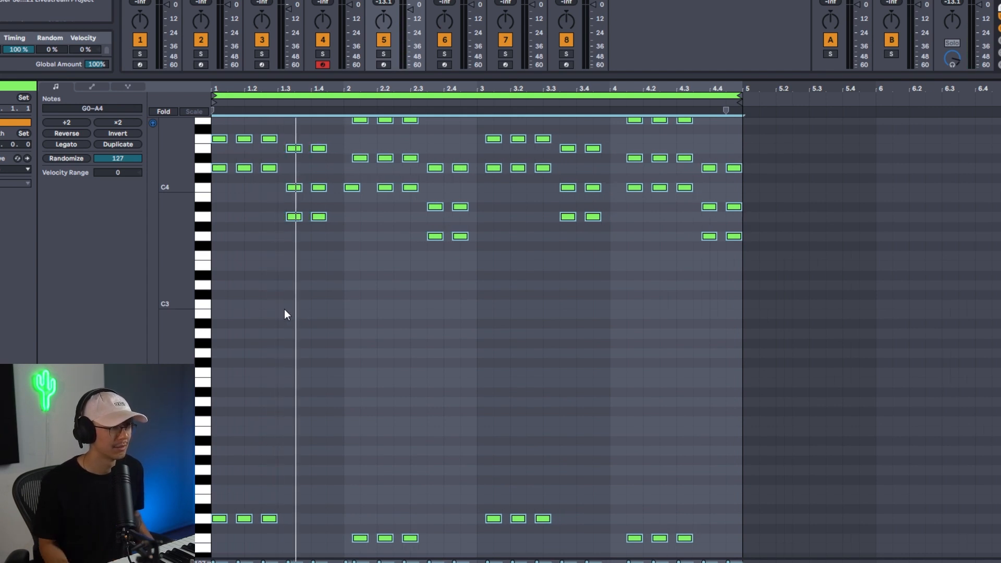
key("space")
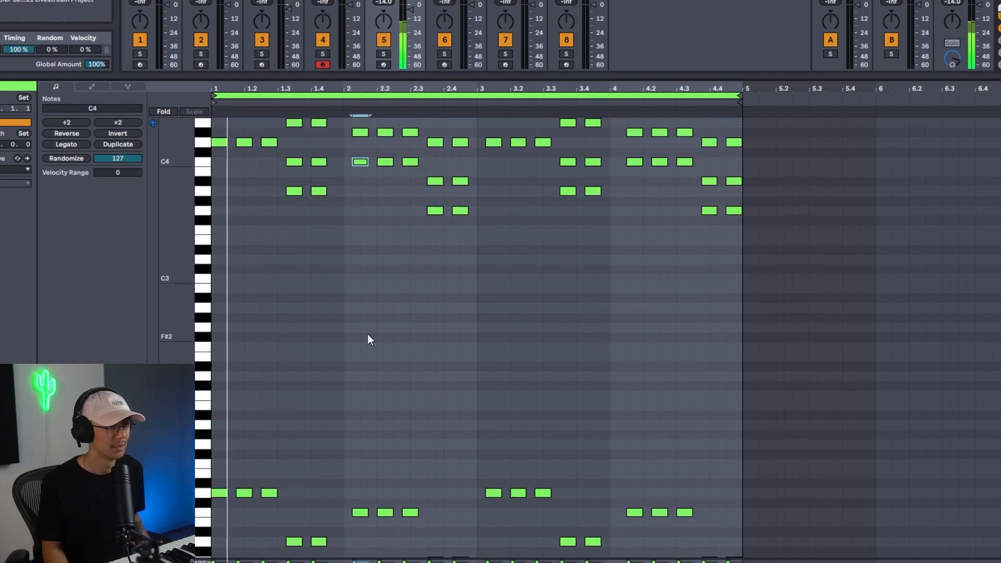
scroll(367, 334, "up", 3)
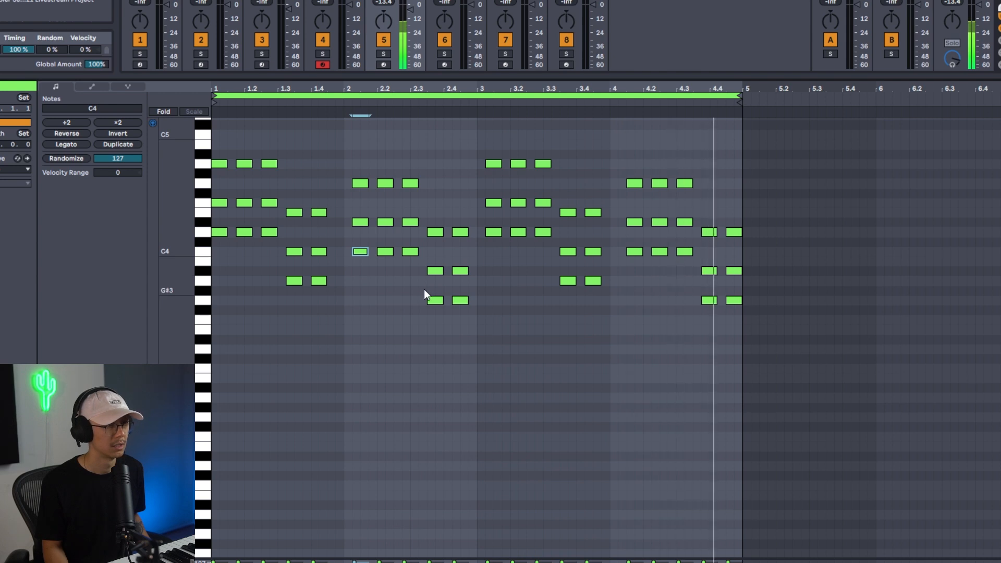
scroll(376, 374, "down", 3)
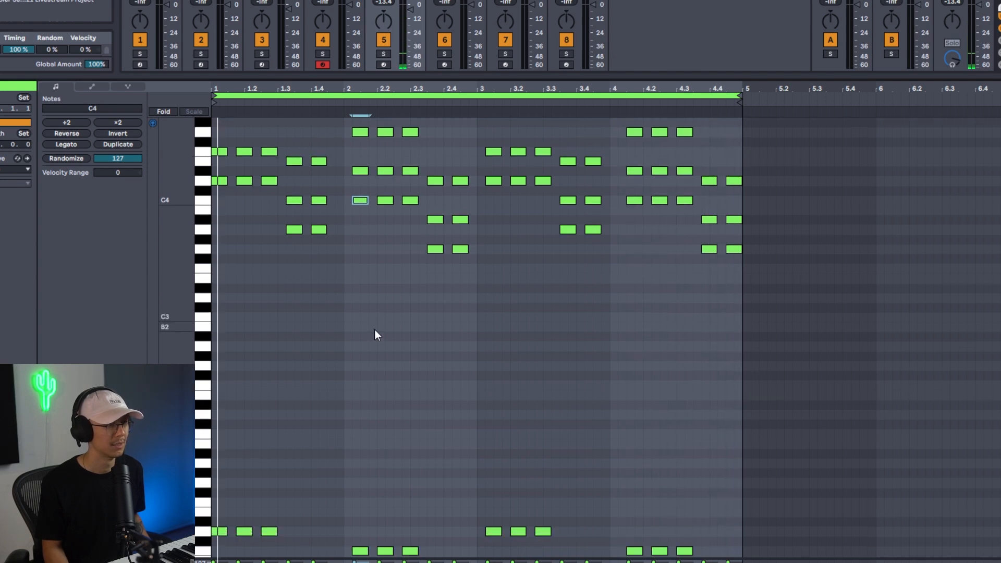
Shift the first three chords of bar 2 and all chords from bar 3 onward one grid step earlier, and play the clip
left_click_drag(170, 314, 151, 314)
left_click_drag(340, 152, 420, 487)
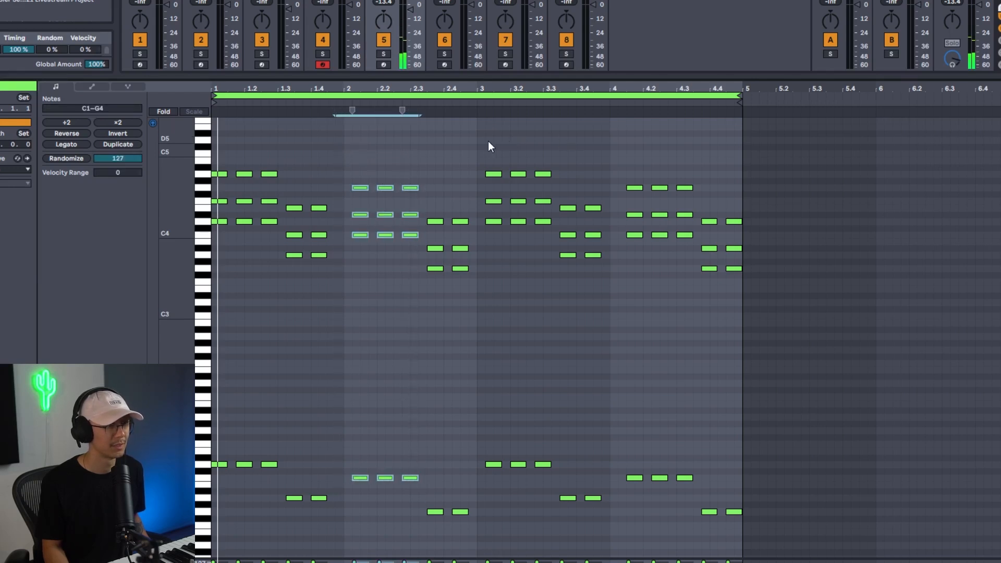
left_click_drag(485, 140, 832, 553)
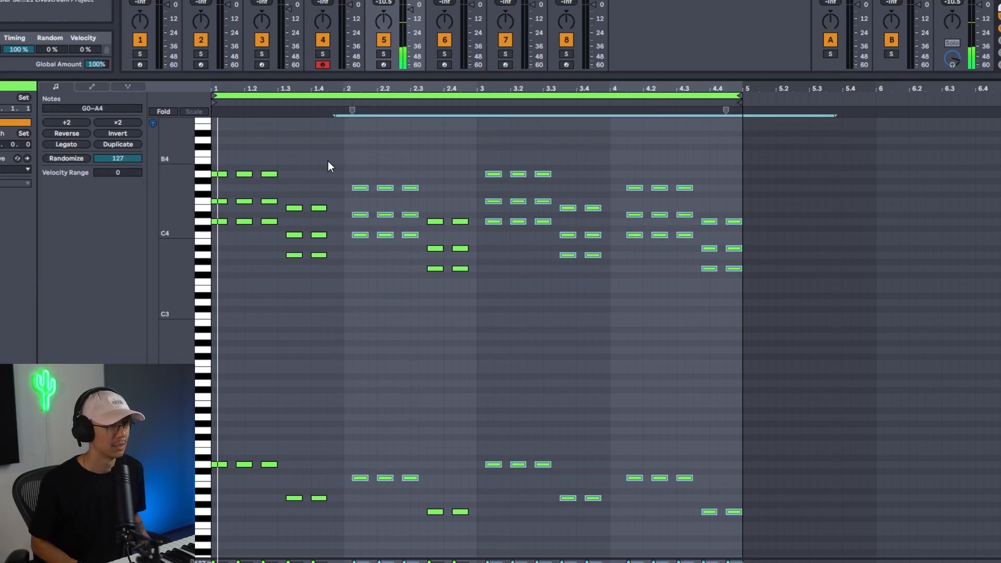
key("Left")
key("space")
Move the last chord of bar 2, including its bass note, one grid step earlier and listen to the loop
left_click(427, 140)
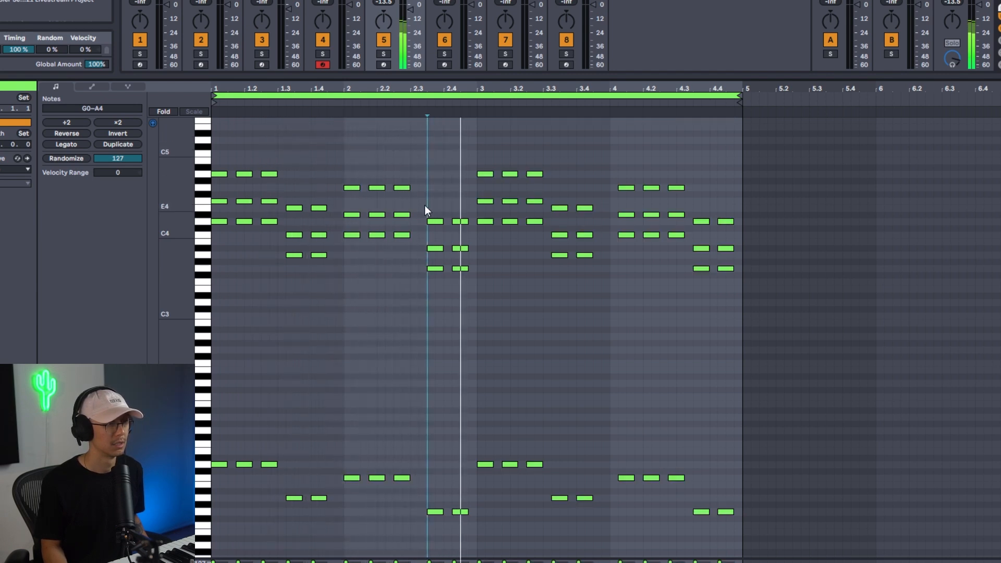
left_click_drag(452, 205, 470, 537)
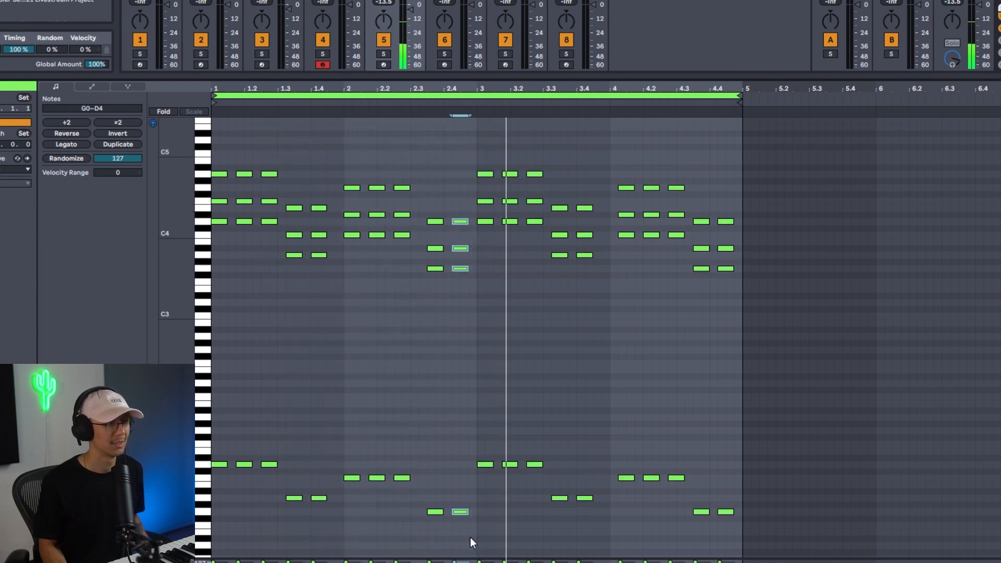
key("Left")
key("space")
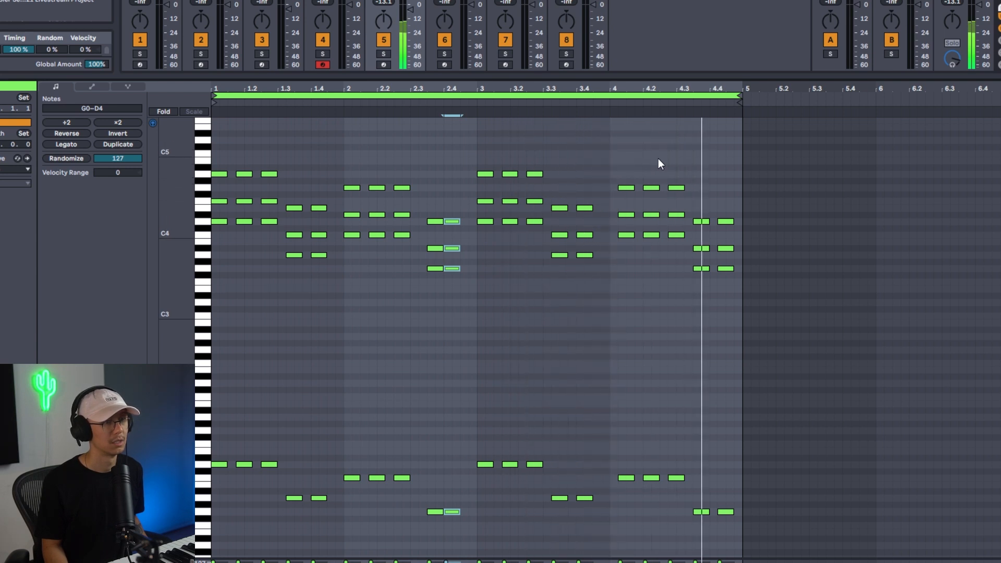
Shift the chords in the clip's second half earlier on the grid so they start exactly on bars 3 and 4
left_click_drag(619, 155, 836, 559)
key("Left")
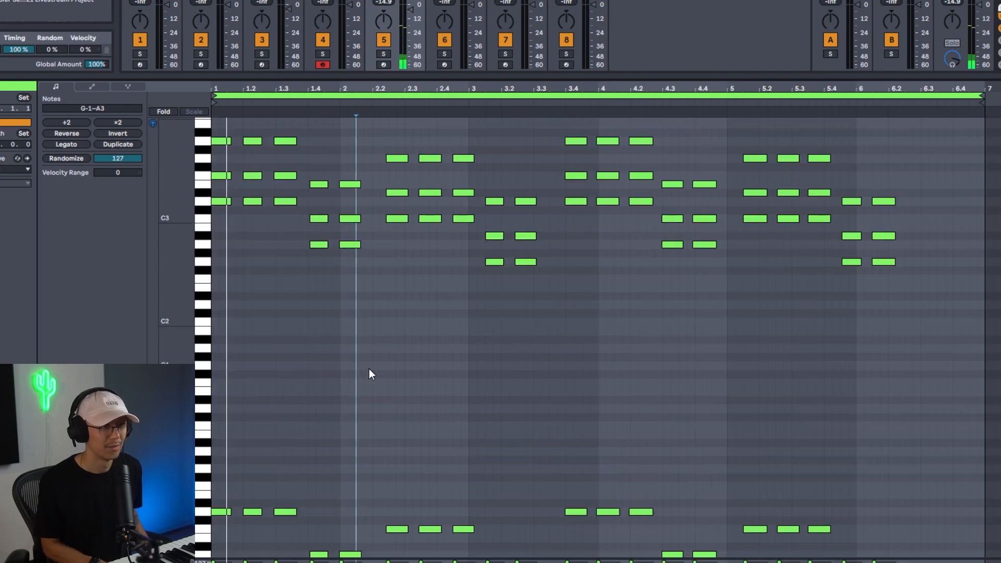
key("ctrl+a")
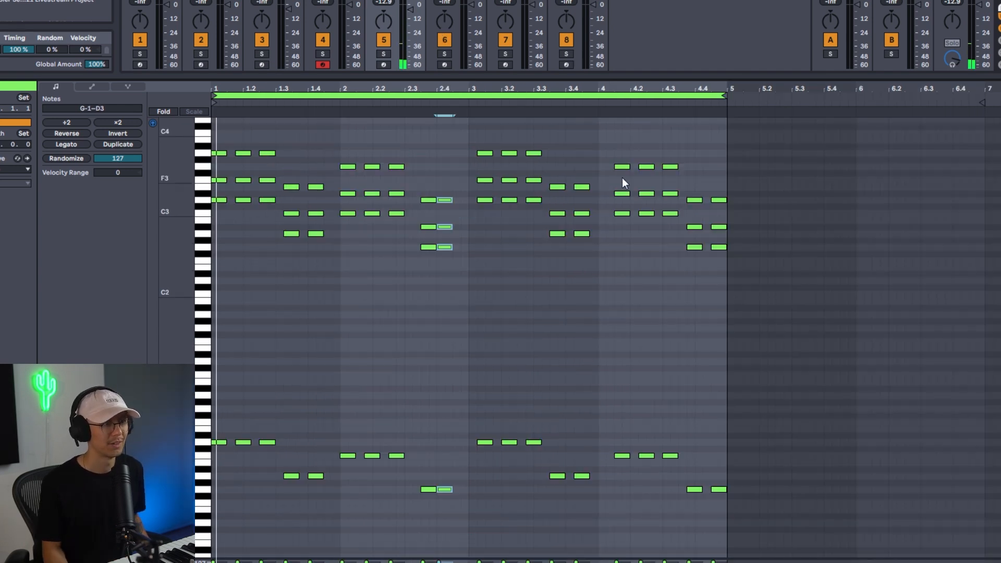
left_click_drag(608, 140, 843, 558)
key("Left")
key("Left")
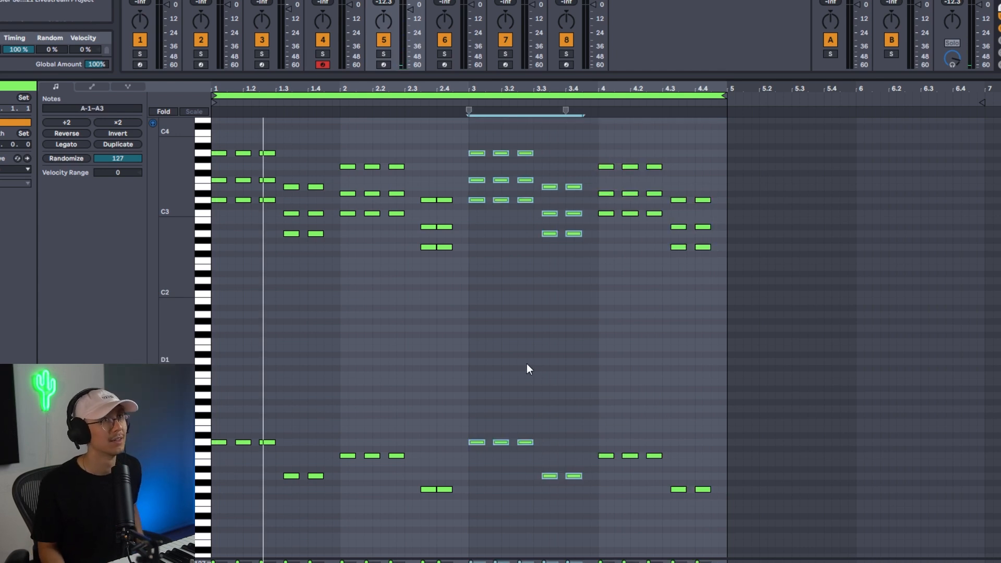
Play the finished chord clip together with the UK GARAGE hihat clip and the Snare 2 clip
left_click(540, 312)
key("space")
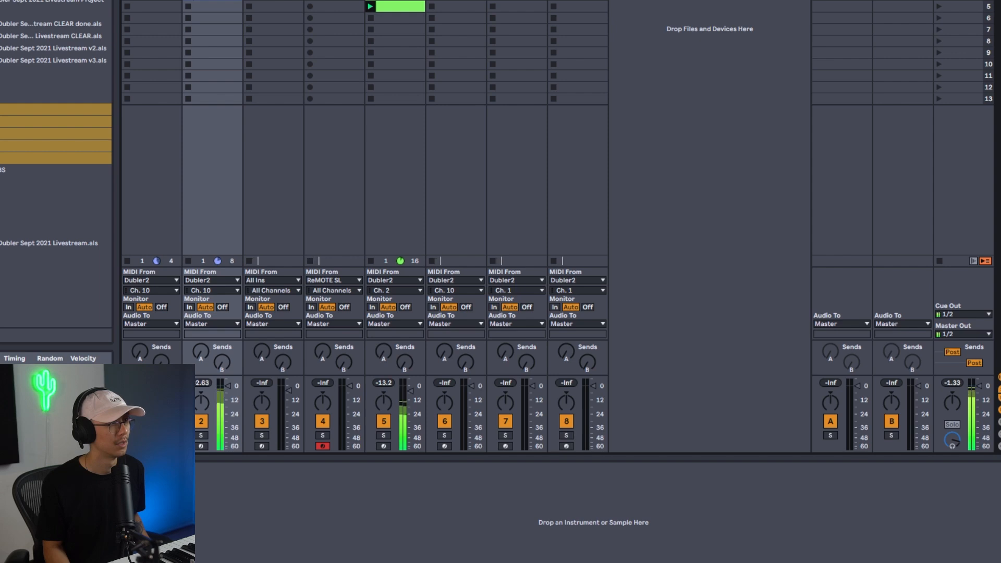
left_click(249, 1)
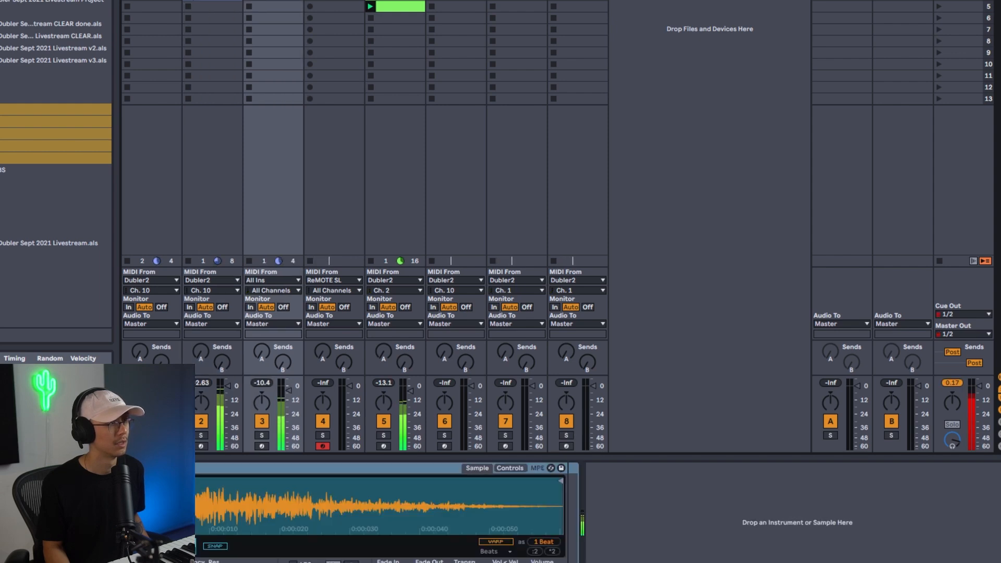
left_click(191, 2)
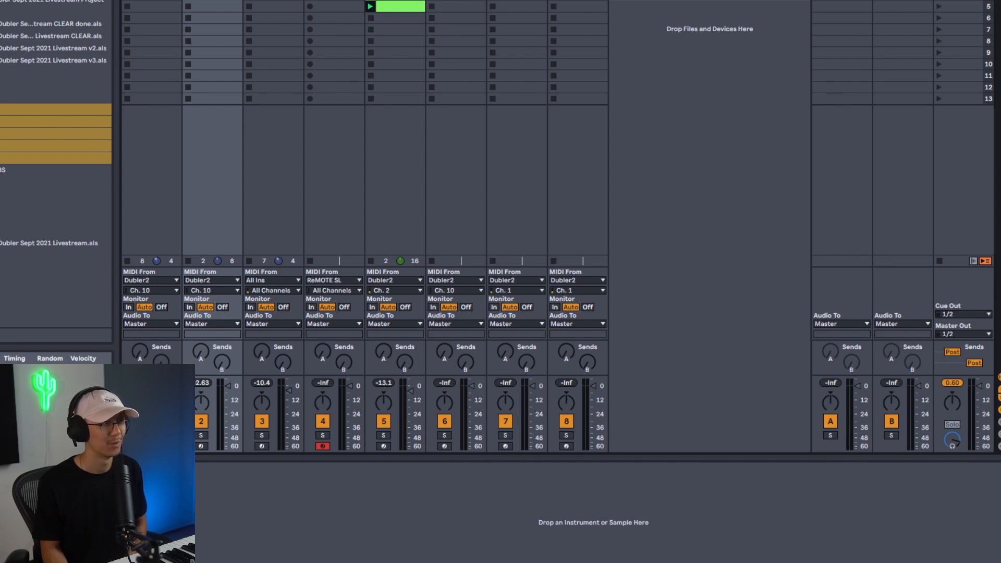
Arm the AMEN track, enable the drum triggers in Dubler 2 and return to the Ableton Live set
left_click(466, 219)
left_click(444, 446)
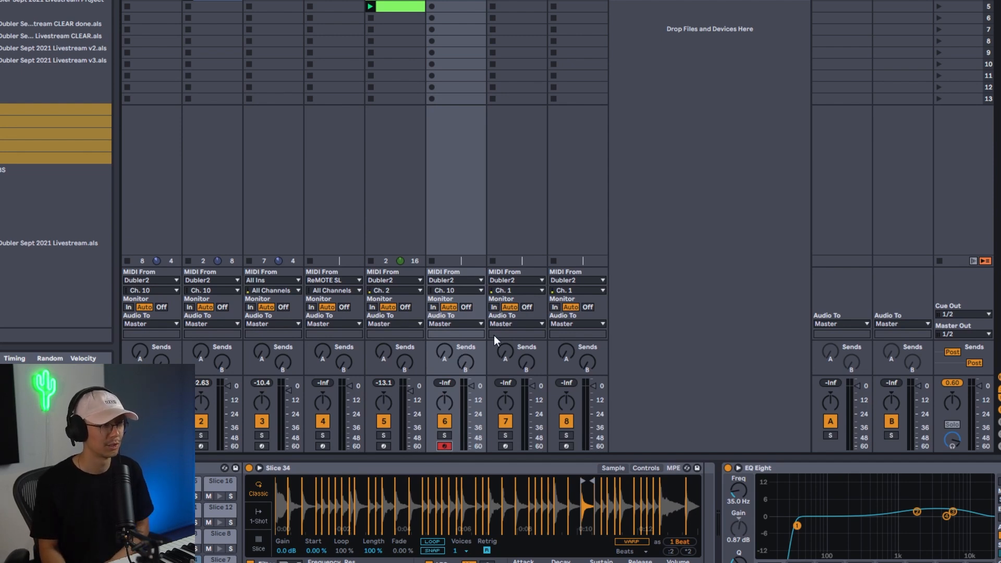
key("alt+Tab")
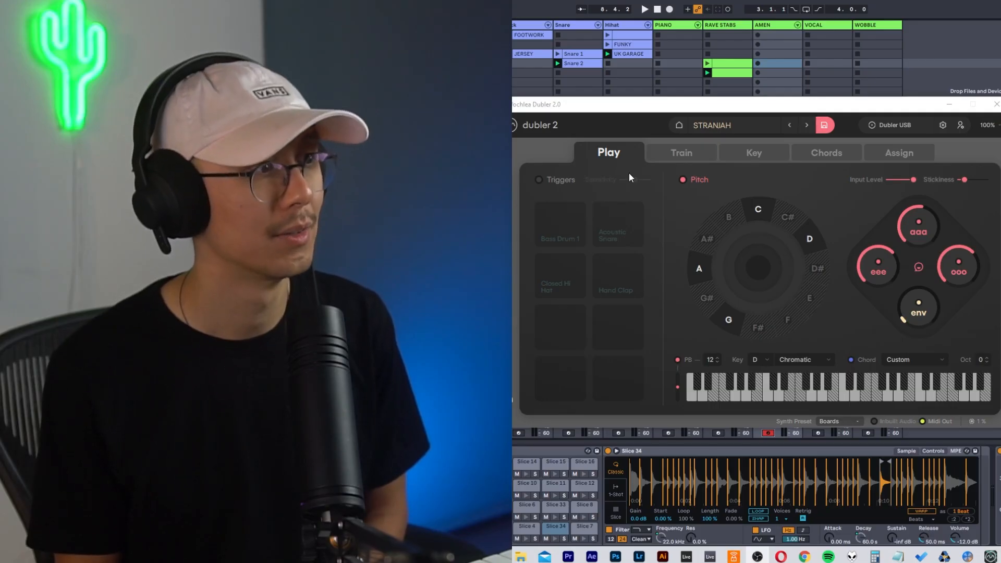
left_click(538, 181)
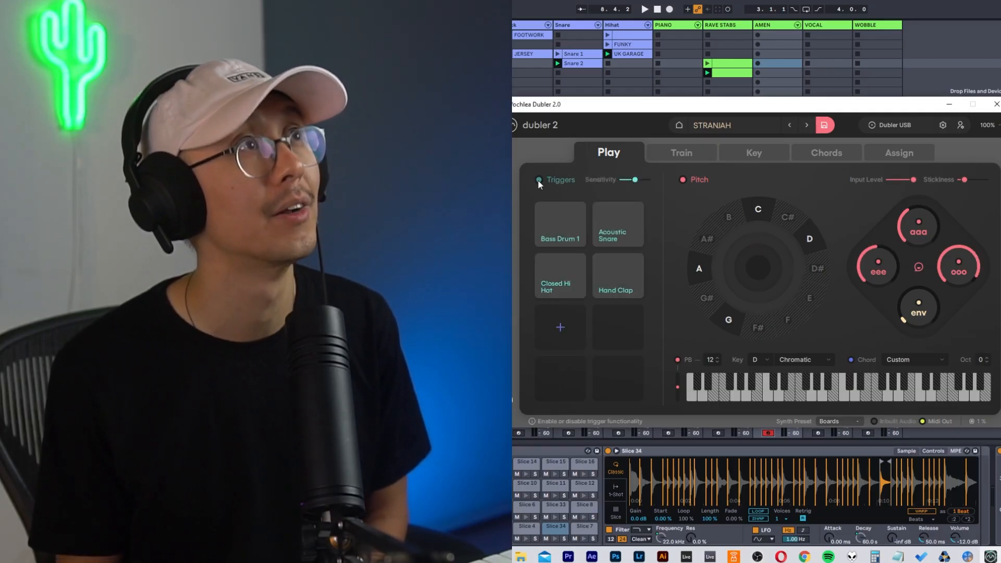
left_click(949, 105)
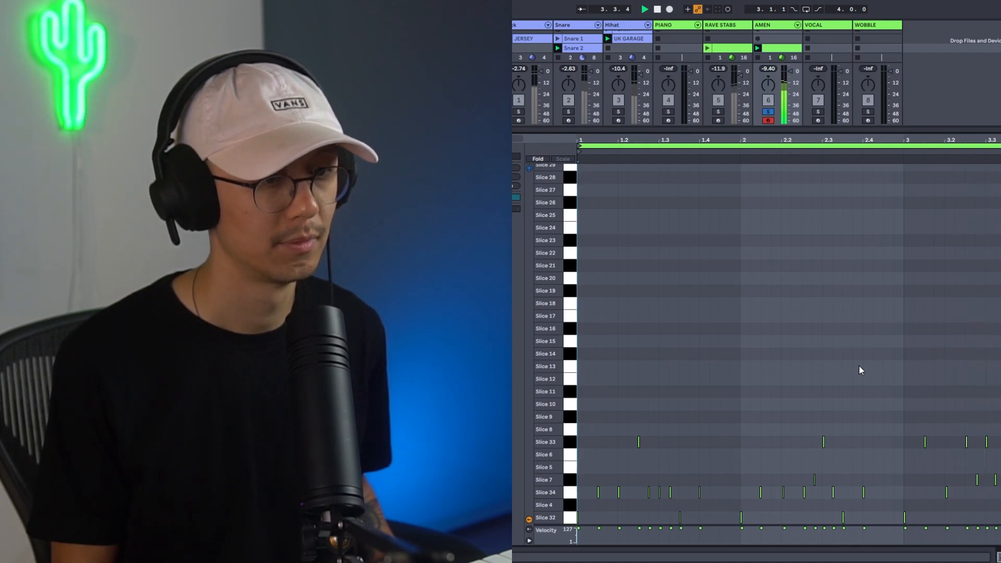
Stop playback and narrow the AMEN clip's loop to bar 3 only
key("space")
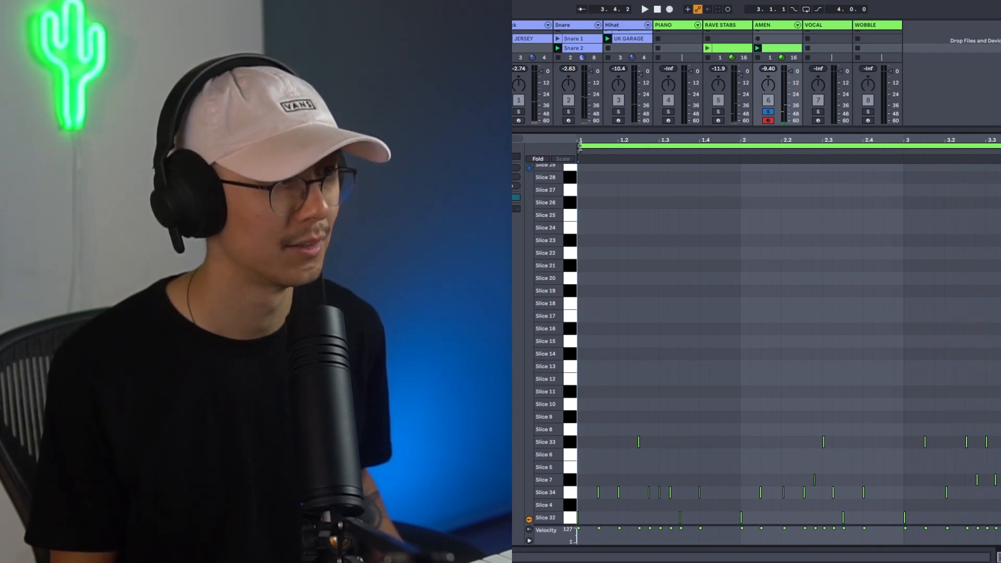
key("ctrl+z")
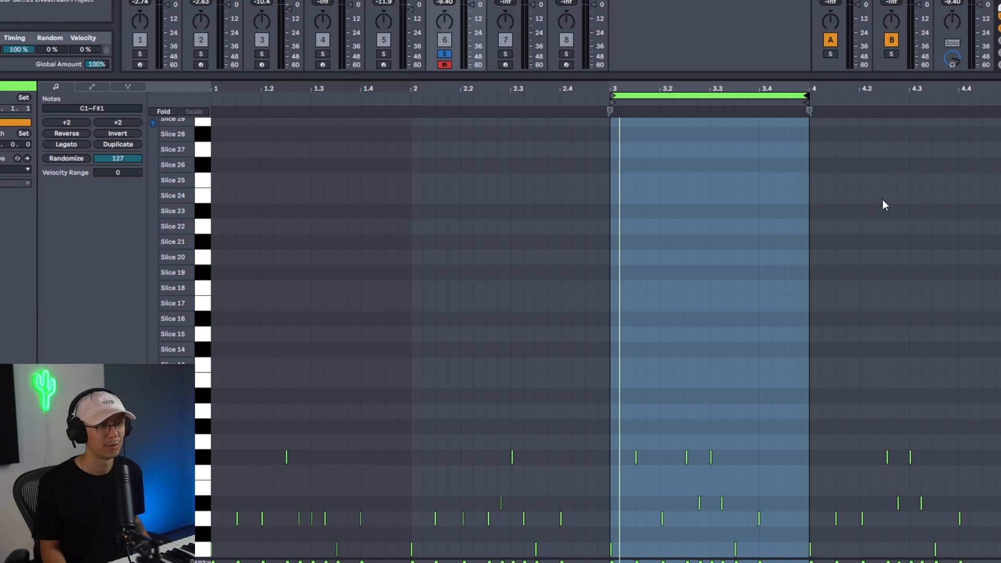
left_click_drag(801, 89, 802, 136)
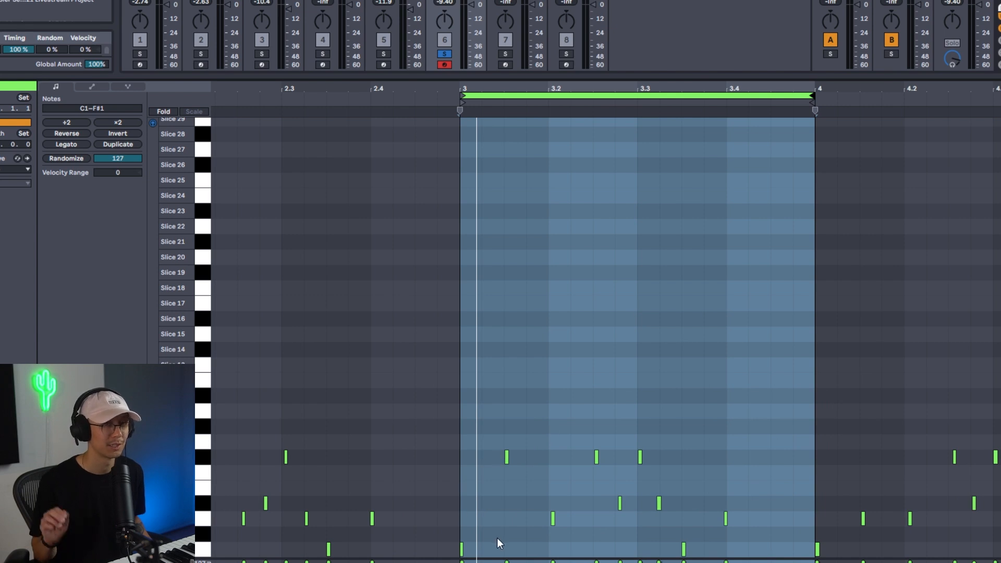
Extend the notes in bar 3 with Legato and quantize all notes of the AMEN clip to the grid
left_click(549, 364)
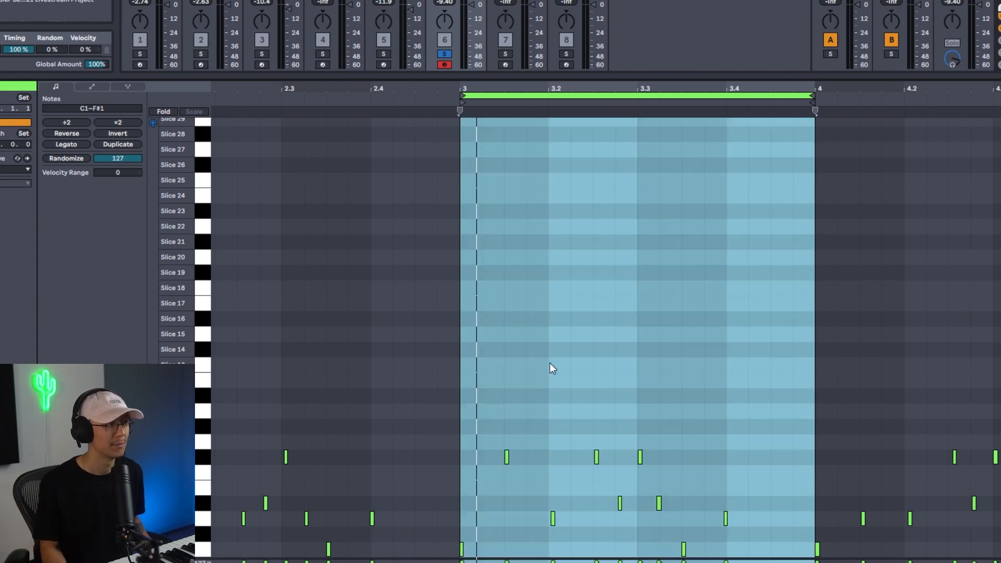
left_click(83, 140)
left_click(638, 271)
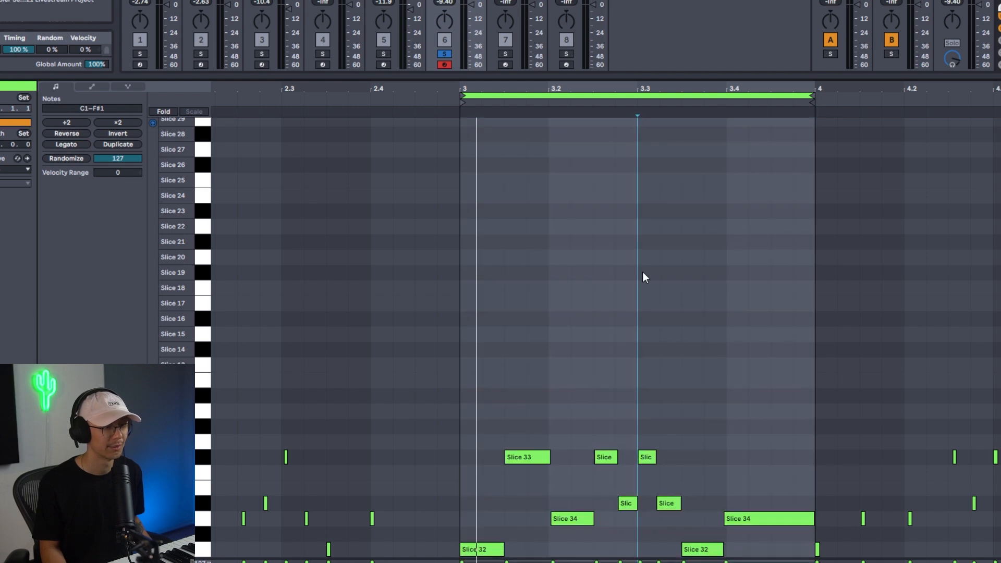
key("space")
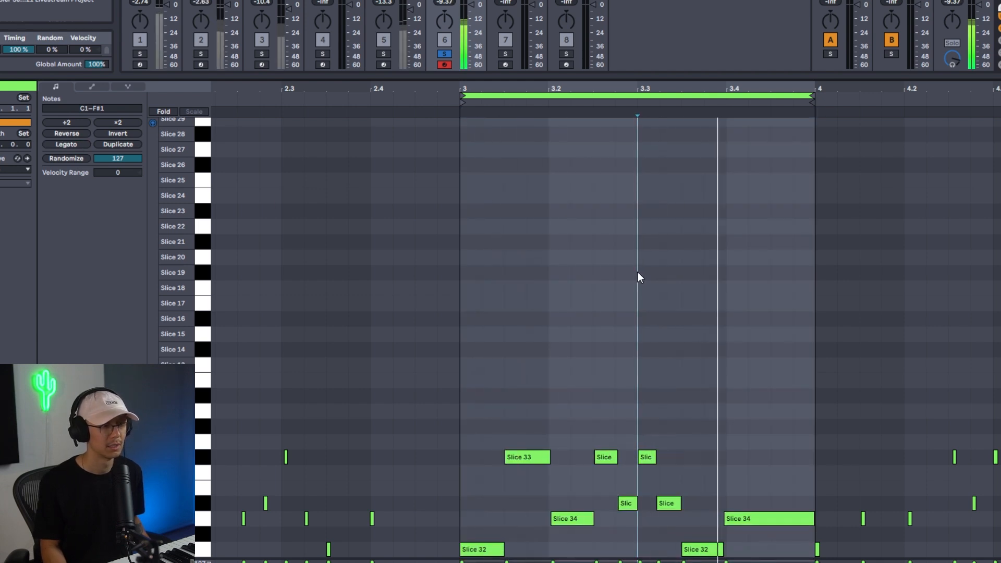
key("ctrl+a")
left_click(700, 321)
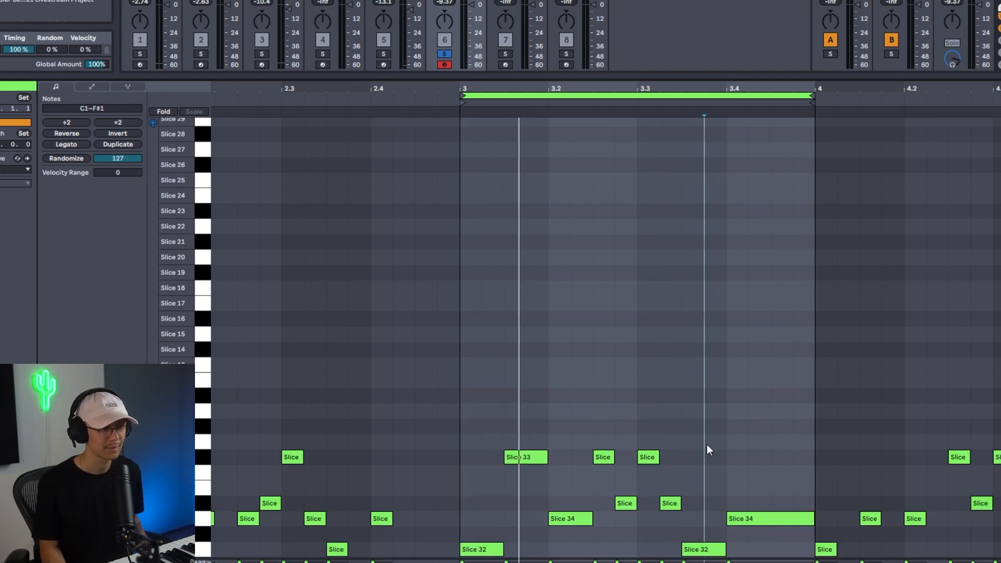
Copy the last Slice 33 and Slice 7 pair to the end of bar 3 and shorten the final Slice 34 note before it
mouse_move(704, 499)
left_mouse_down()
mouse_move(649, 442)
mouse_move(753, 472)
mouse_move(791, 462)
left_mouse_up()
left_click(728, 319)
left_click_drag(812, 519, 769, 520)
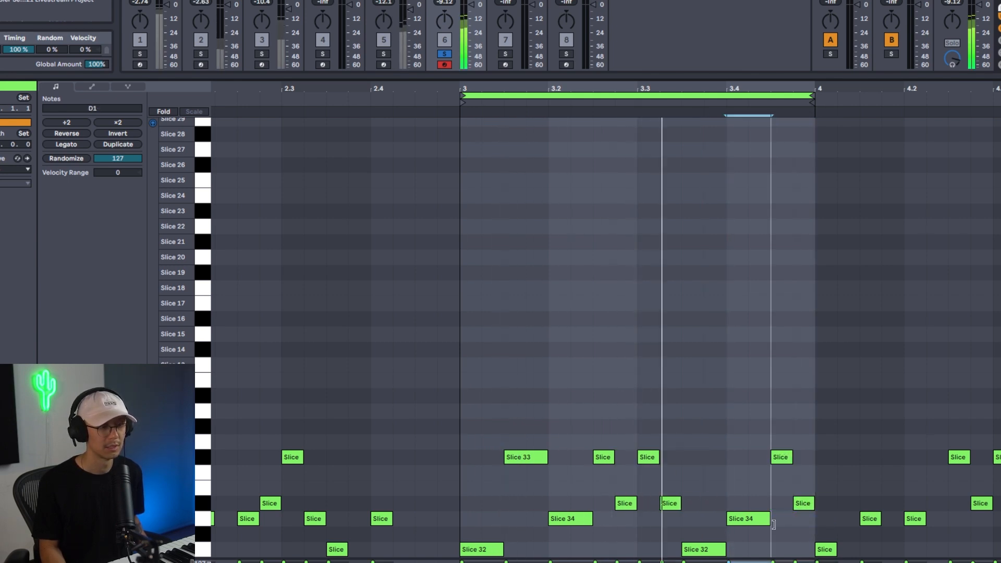
Crop the AMEN clip to the looped bar and turn off solo on the AMEN track
right_click(586, 256)
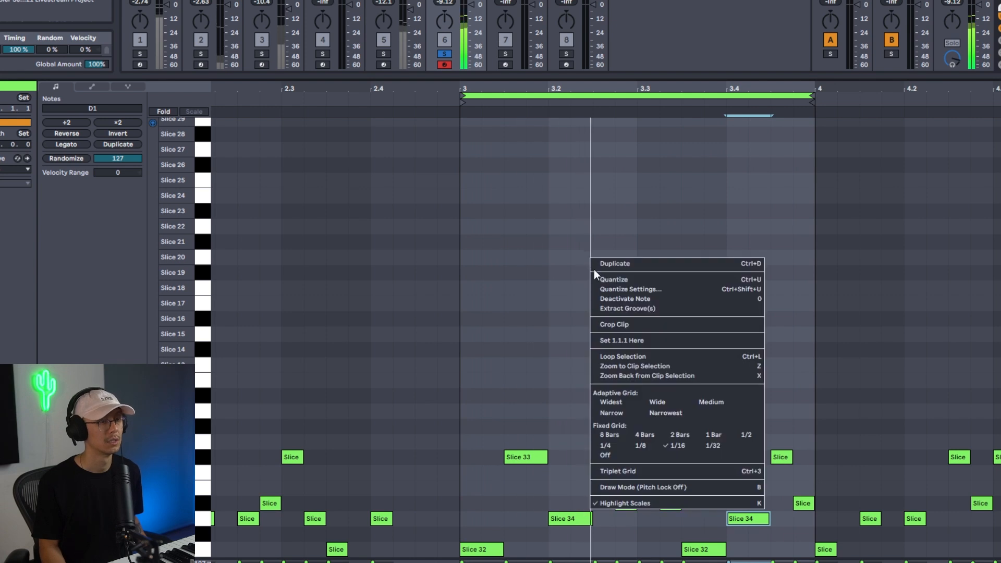
left_click(608, 325)
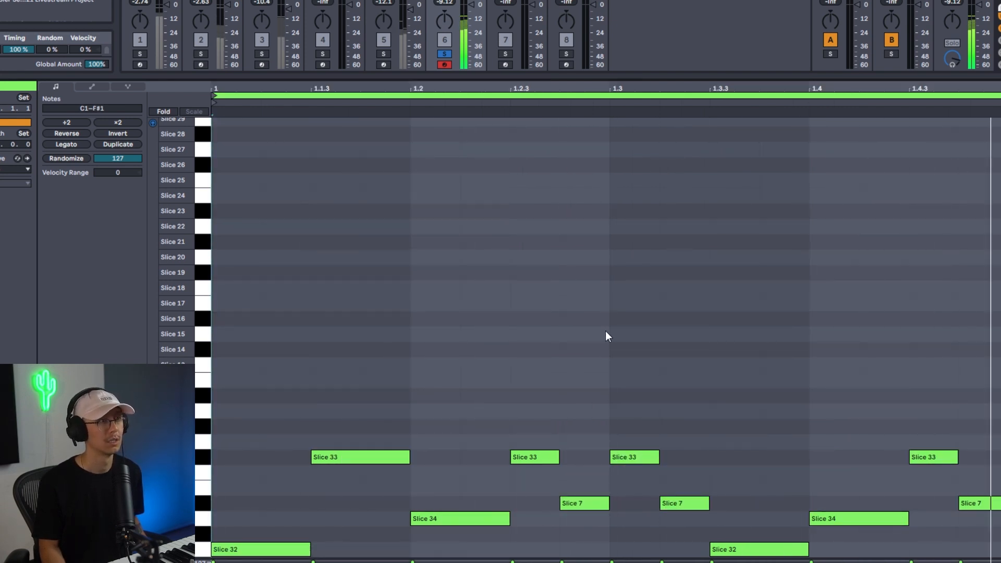
key("shift+Tab")
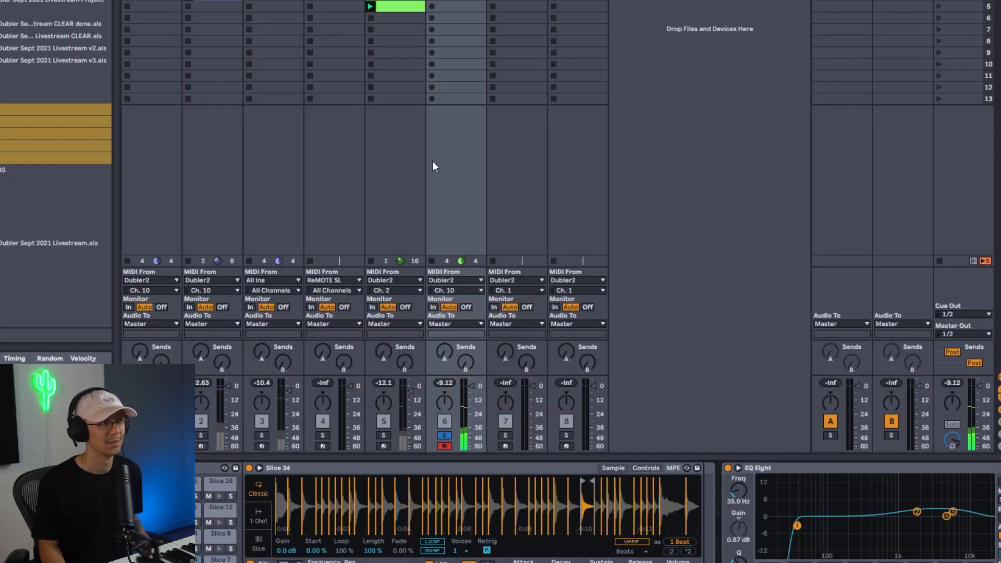
left_click(447, 435)
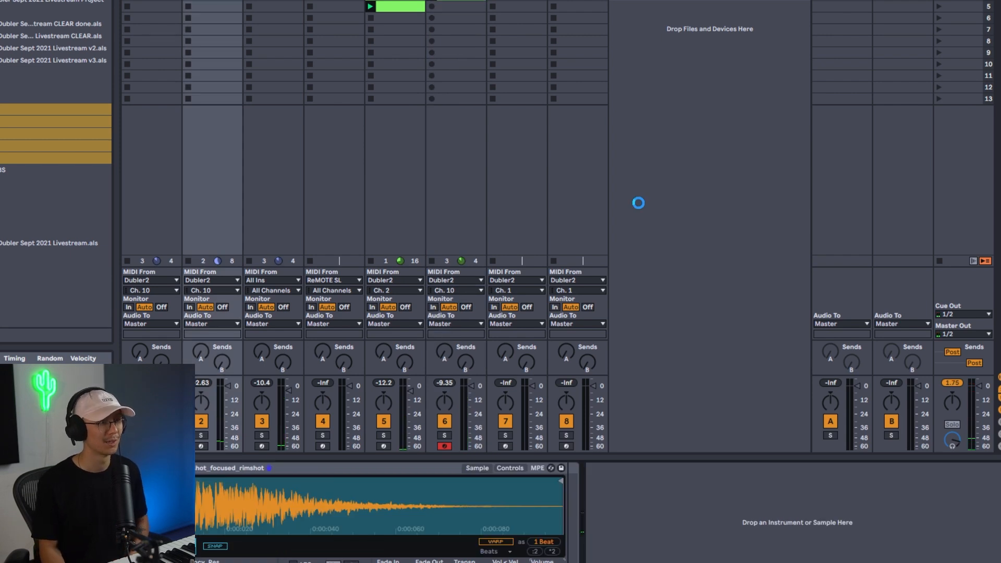
Arm the VOCAL track and check the pitch bend range and bend response in Dubler 2's assignment settings
left_click(506, 447)
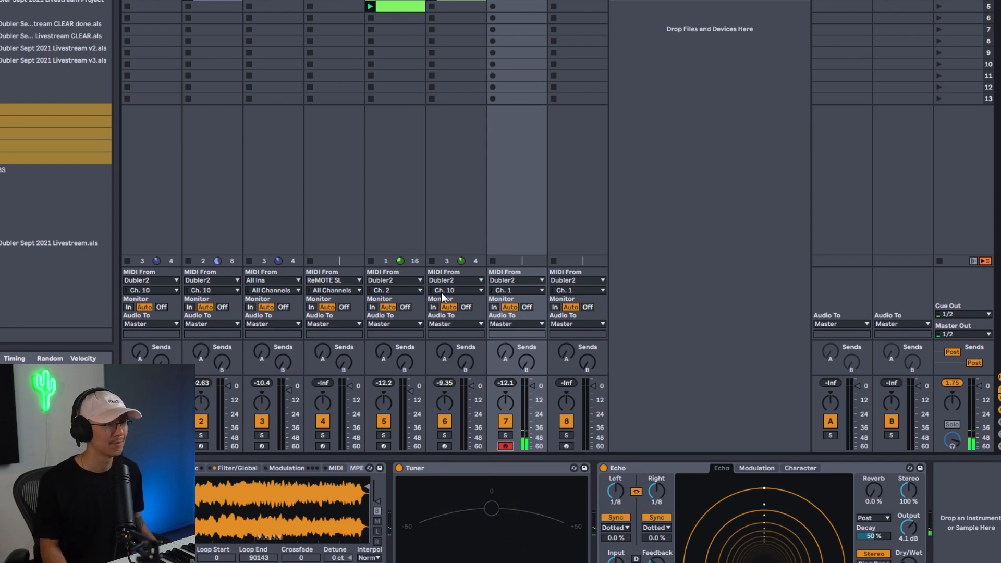
key("alt+Tab")
key("alt+Tab")
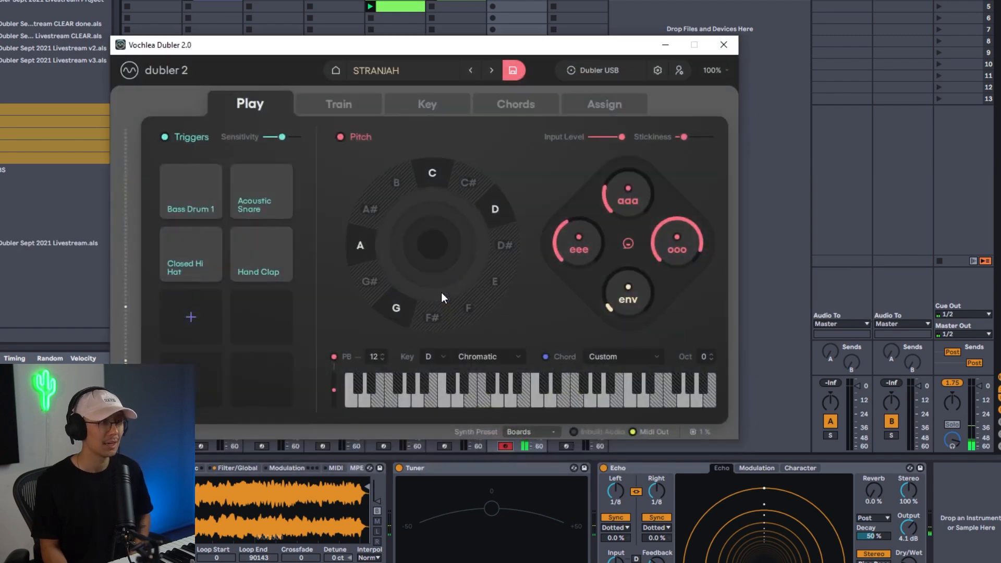
left_click(601, 105)
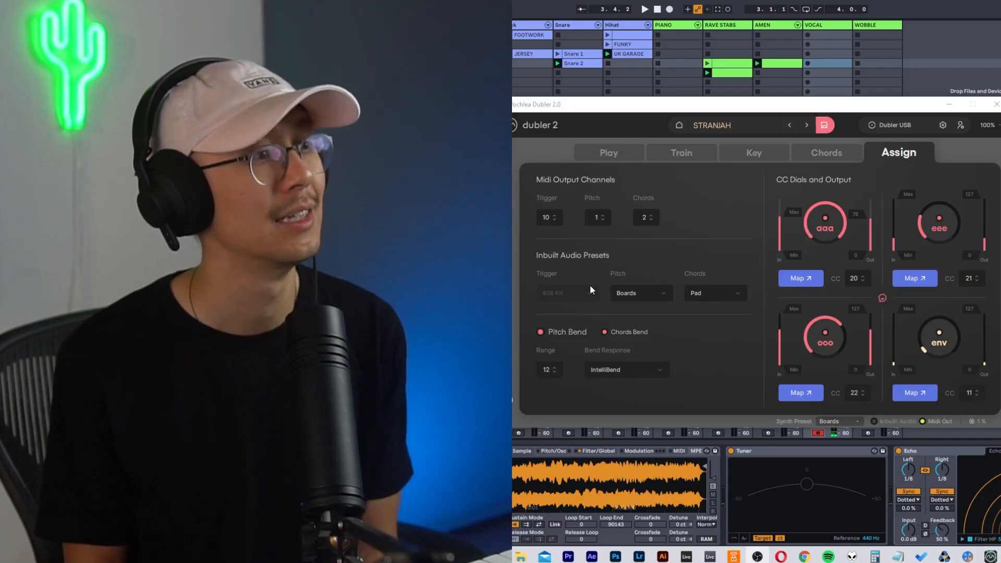
left_click(566, 332)
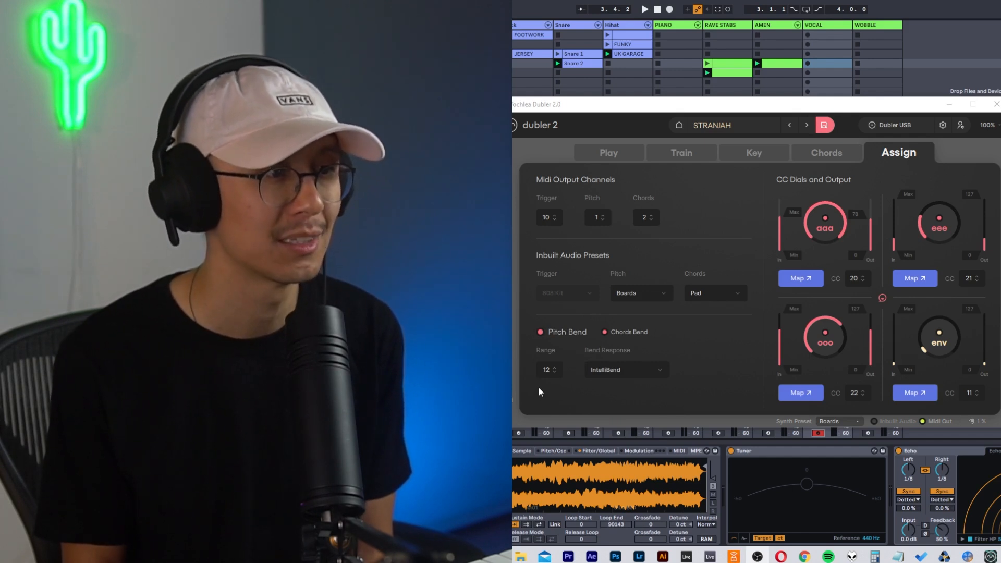
Return to the Ableton Live set and record a sung phrase into the VOCAL slot in the AMEN clip's row
left_click(951, 104)
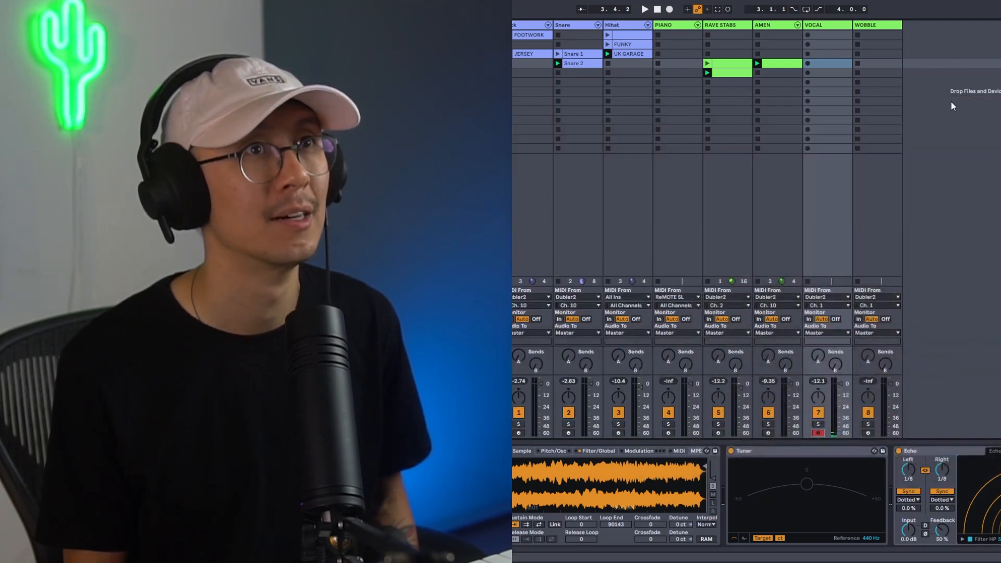
left_click(809, 64)
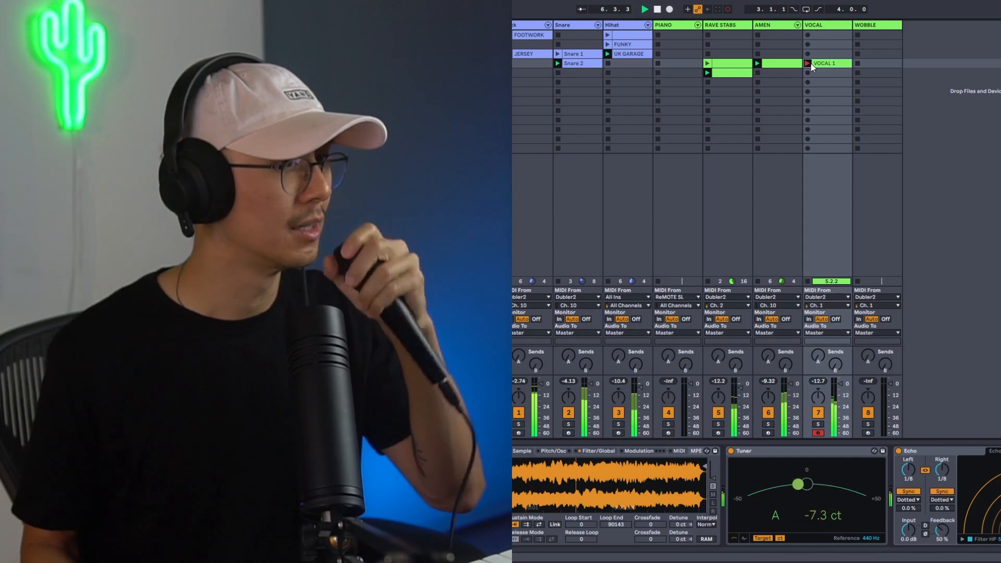
key("space")
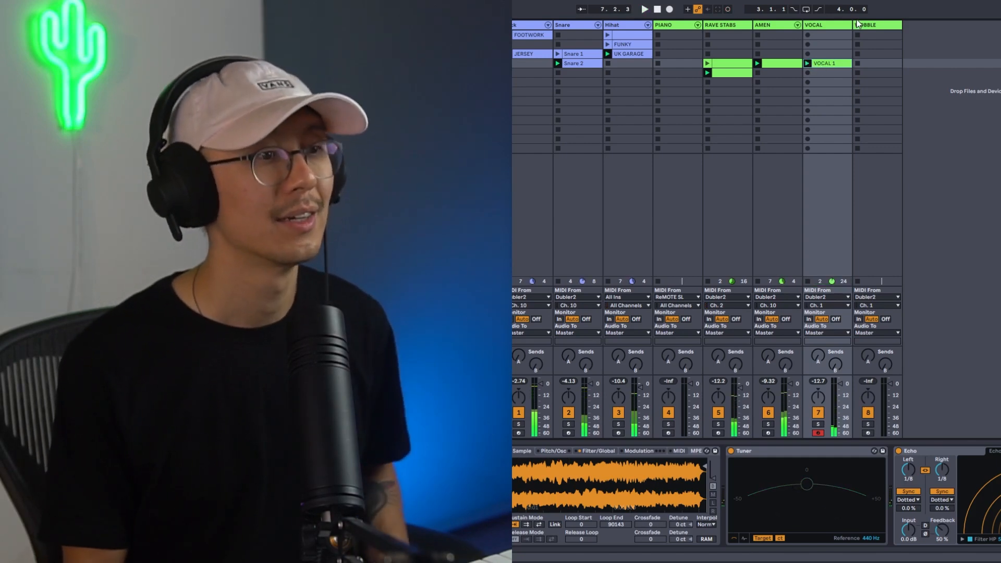
Set Dubler 2's output octave to 1 and record a second sung clip in the slot below VOCAL 1
key("alt+Tab")
key("alt+Tab")
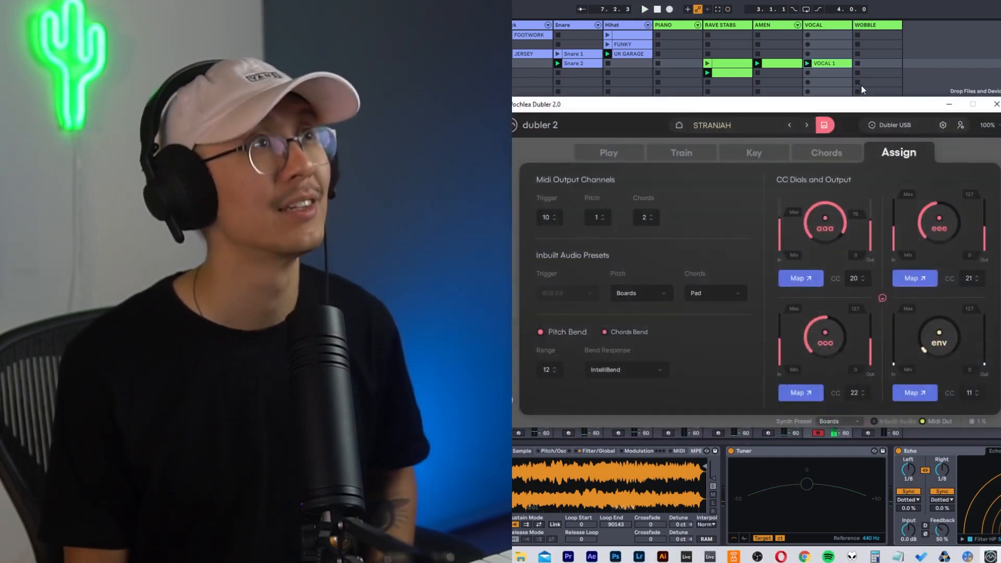
left_click(610, 153)
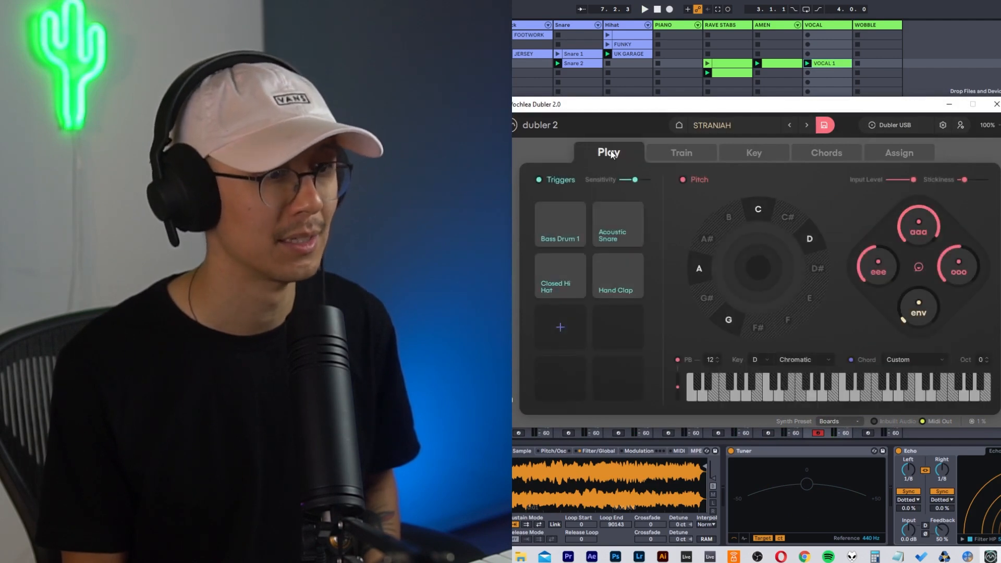
left_click(988, 358)
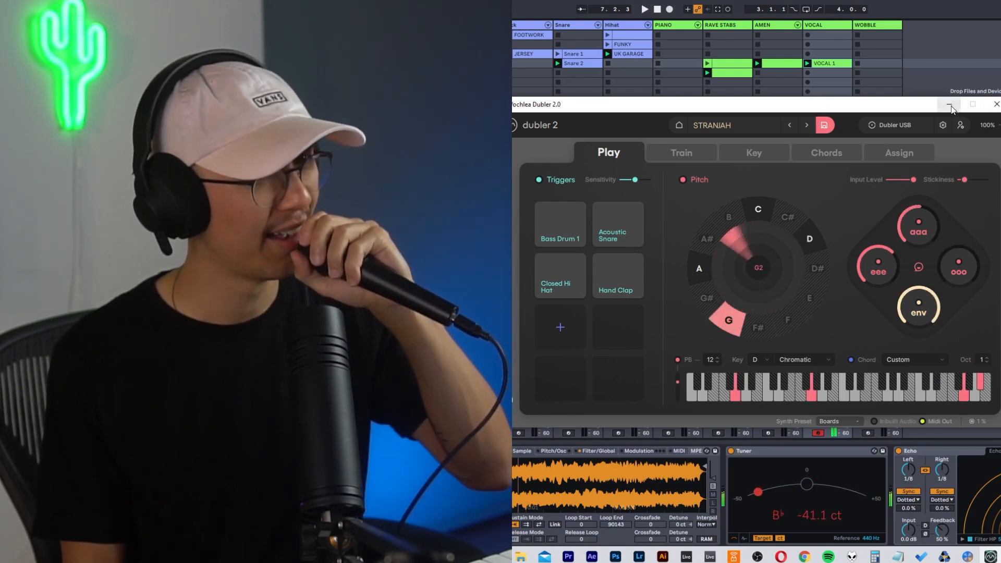
left_click(950, 105)
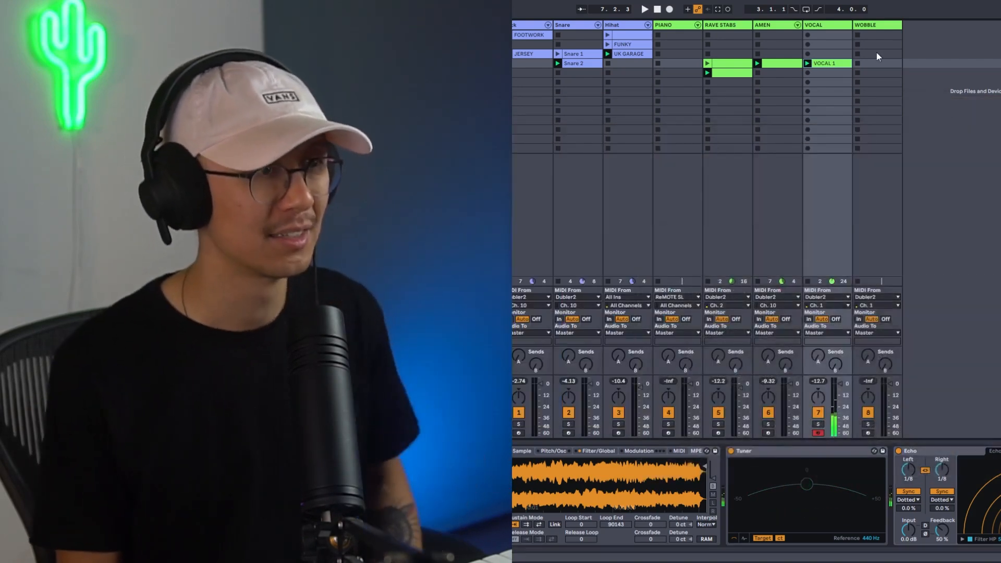
left_click(807, 72)
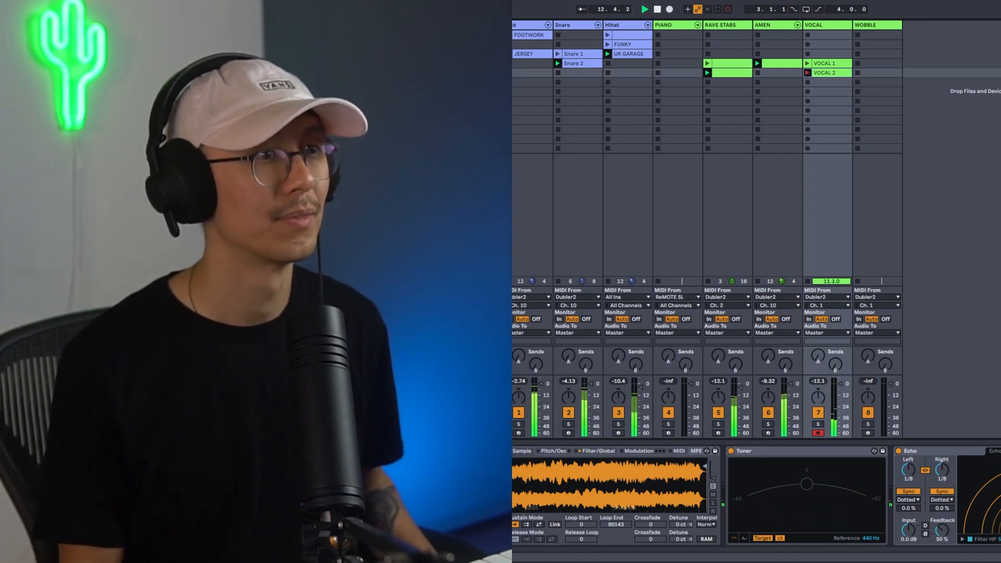
Quantize all notes of the VOCAL 2 clip and move its start and loop start to bar 5
double_click(830, 71)
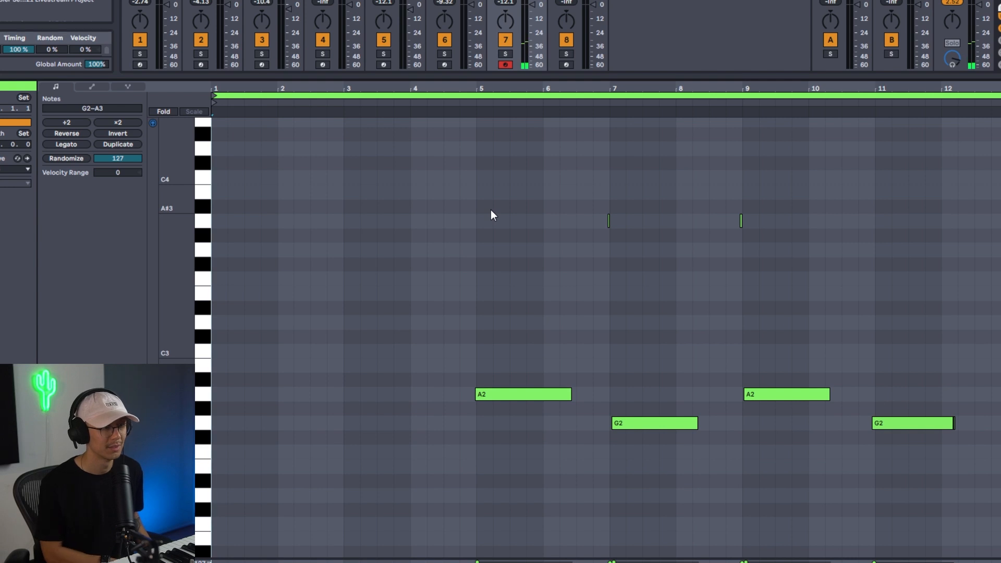
key("ctrl+a")
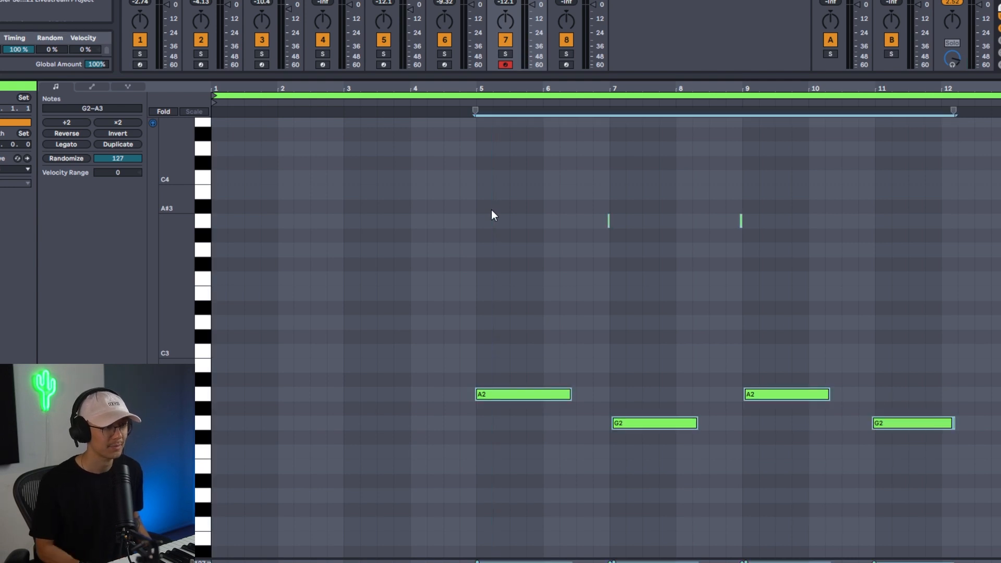
key("ctrl+u")
left_click_drag(214, 95, 476, 121)
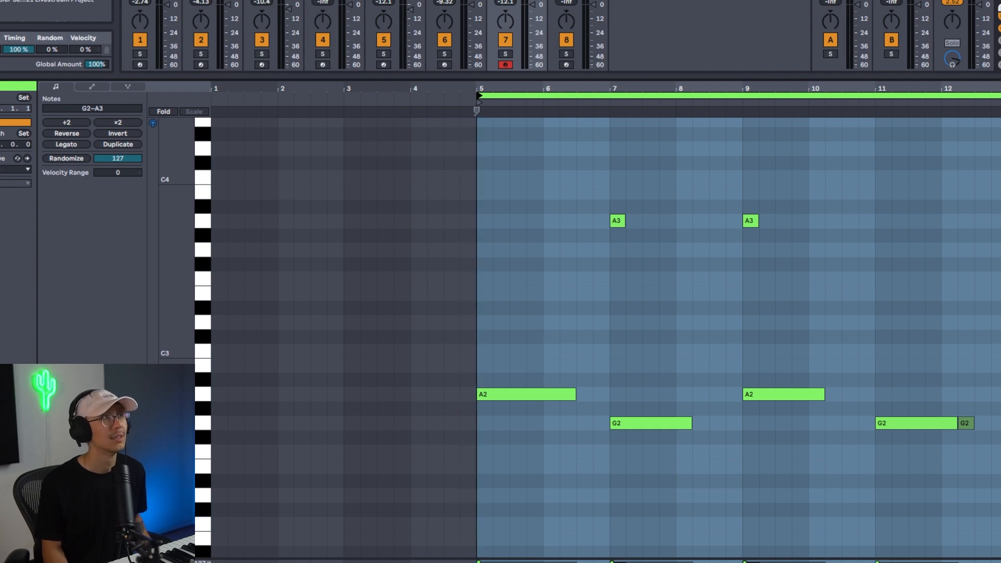
Disarm the VOCAL track and crop the VOCAL 2 clip to a two-bar loop covering bars 5 and 6
left_click(505, 64)
key("space")
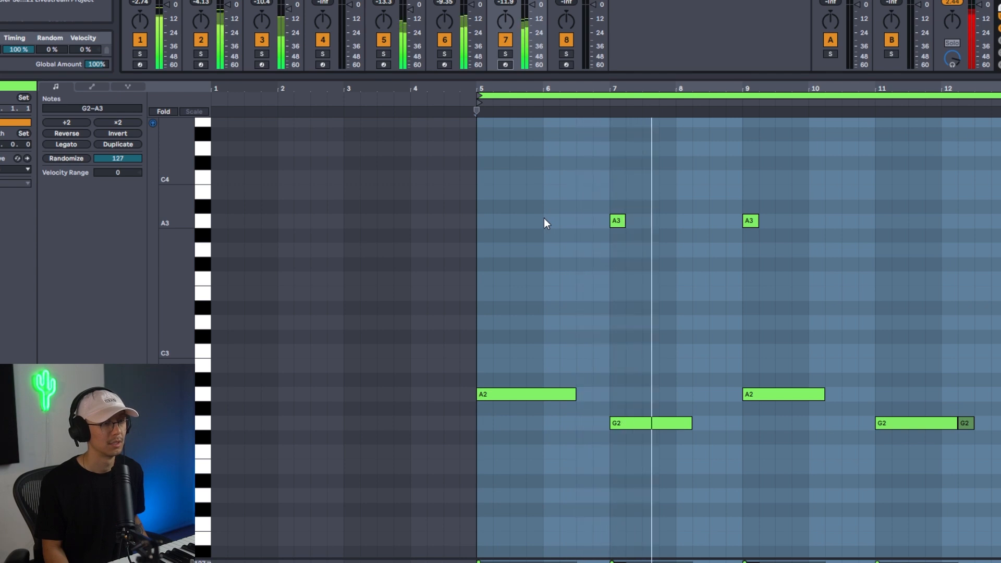
right_click(563, 176)
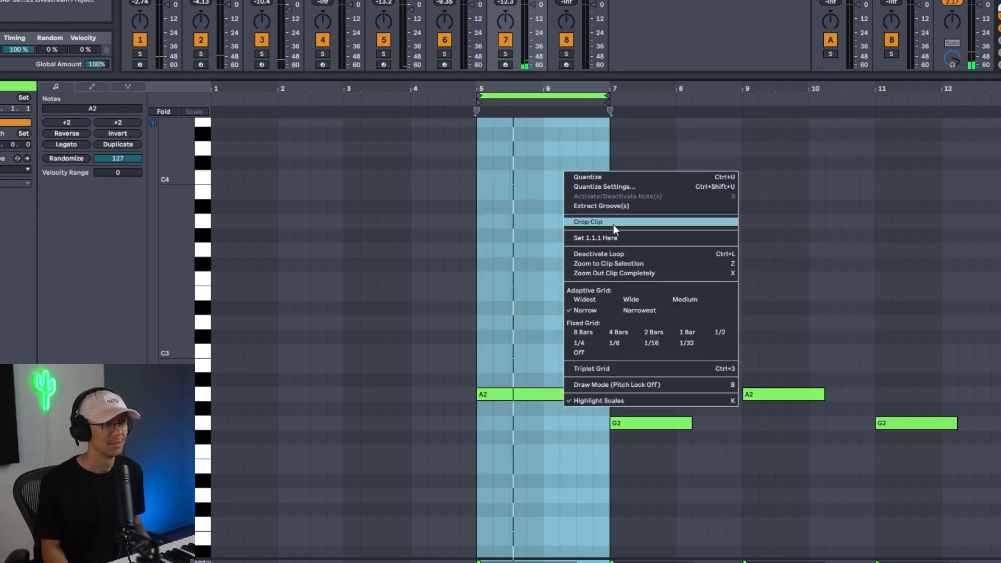
left_click(612, 226)
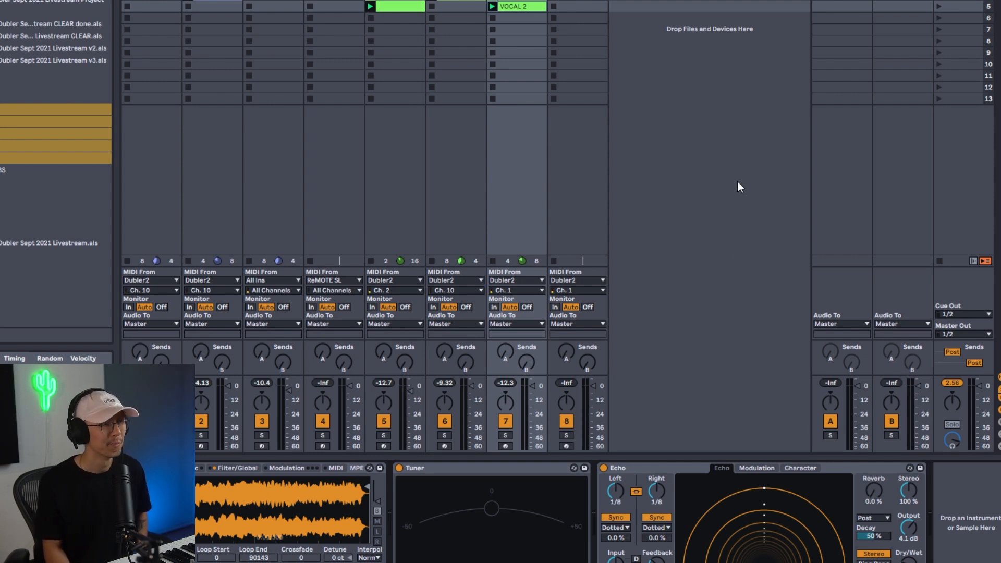
Arm the WOBBLE track and examine Dubler 2's CC dial assignments alongside the wobble synth's macros and filter
left_click(567, 445)
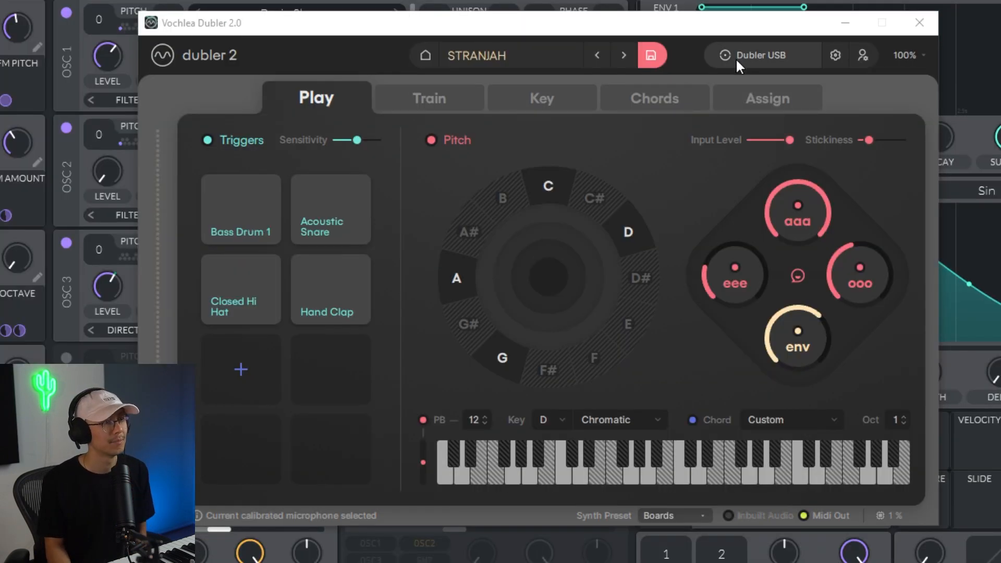
left_click(760, 99)
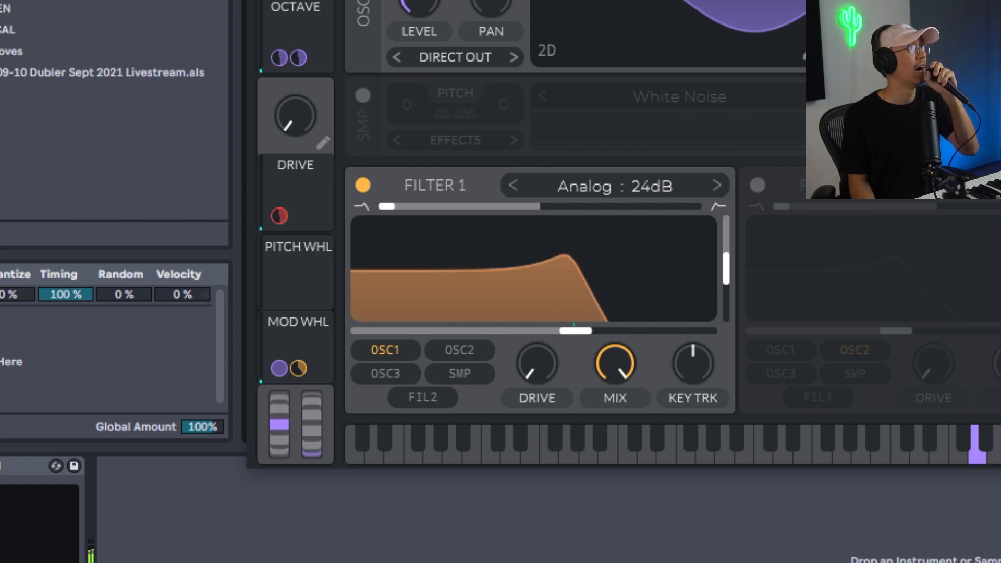
left_click_drag(500, 2, 360, 110)
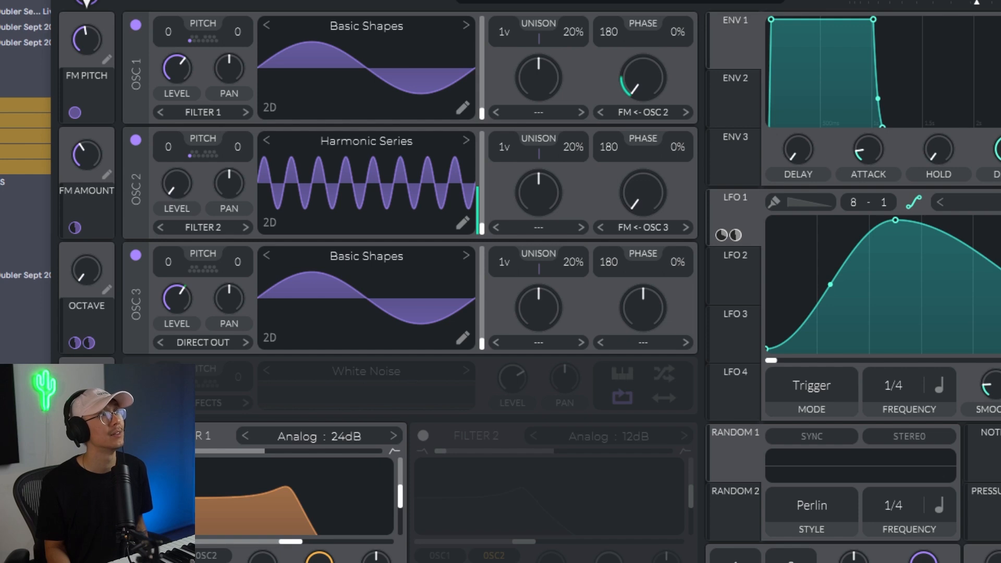
Switch back to Dubler 2 and set the output octave to 0 for the wobble bass
key("alt+Tab")
key("alt+Tab")
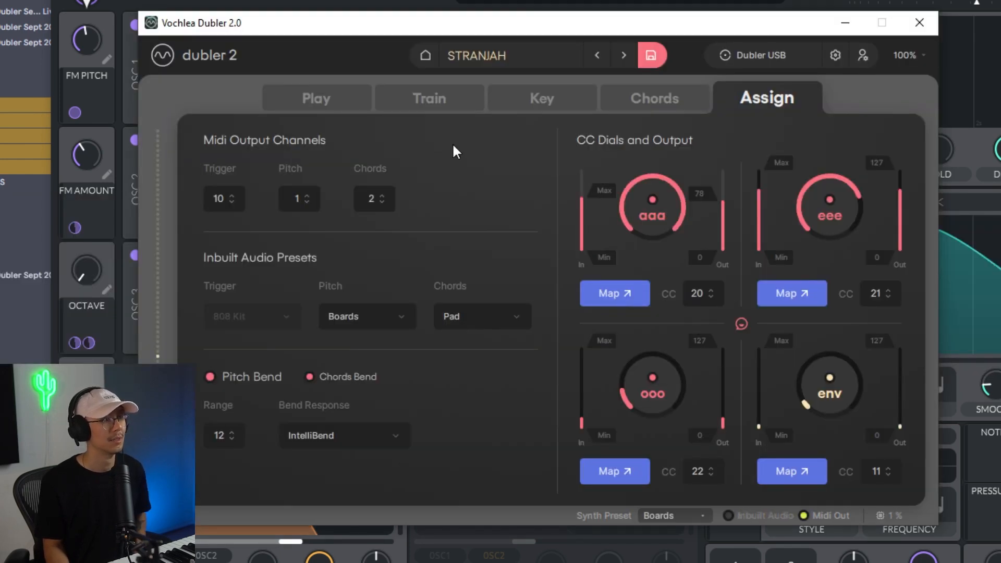
left_click(320, 93)
left_click(904, 424)
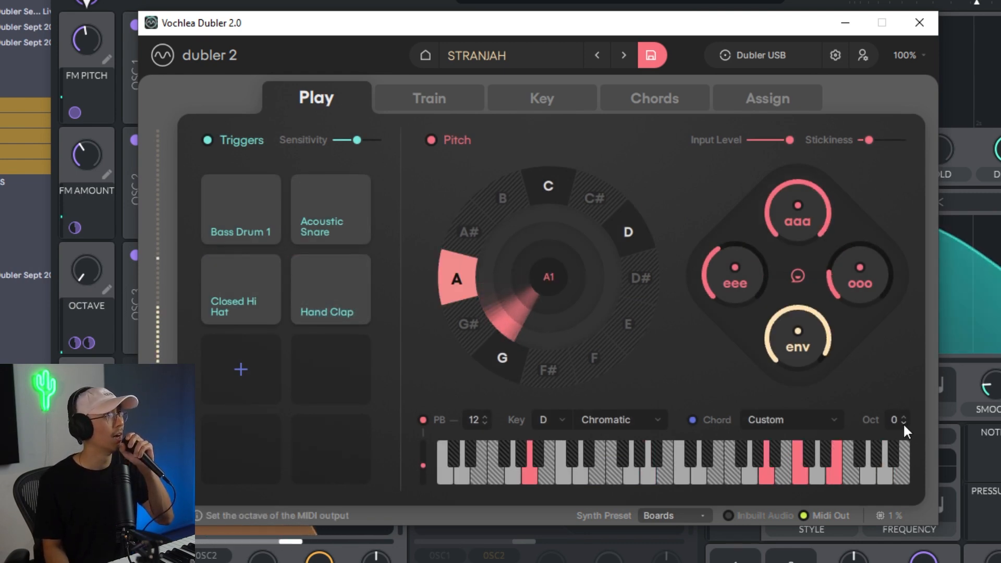
Lower the output octave by one step for the wobble bass
left_click(904, 423)
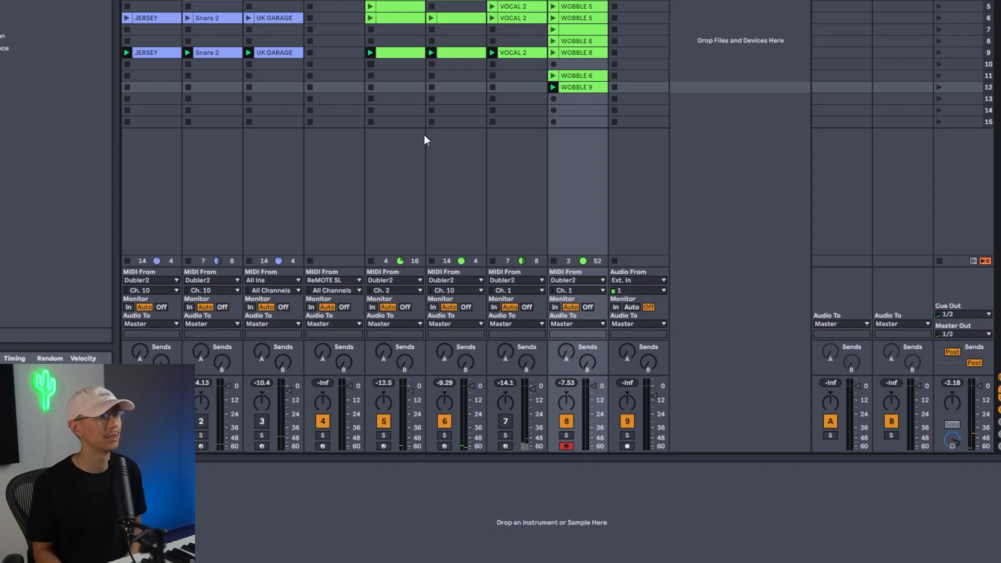
Open the WOBBLE 9 clip in Ableton Live, quantize all its notes and start the clip at bar 3
double_click(580, 88)
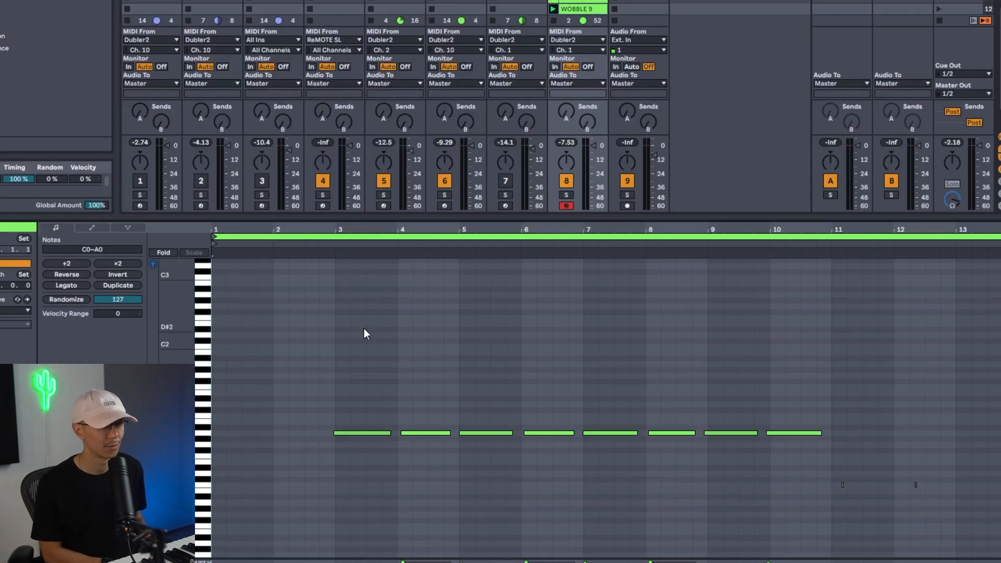
key("ctrl+a")
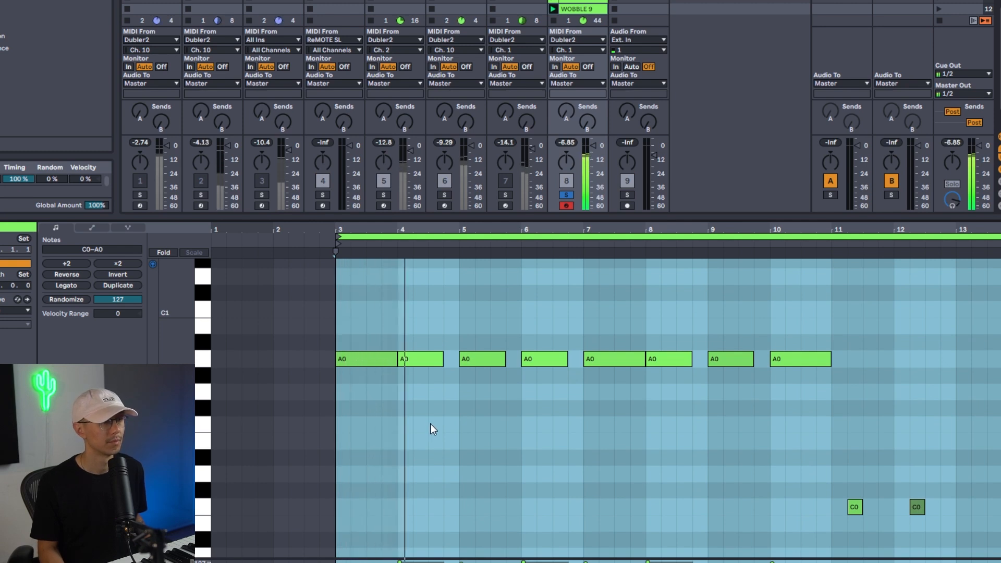
left_click(392, 372)
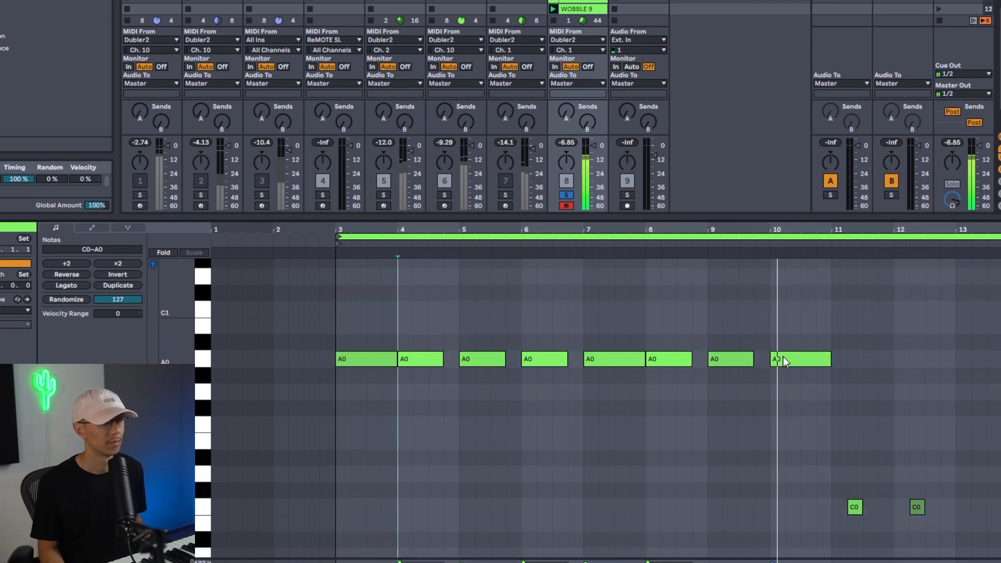
Crop the WOBBLE 9 clip to the A0 note at bar 10 and duplicate it into a two-bar loop
left_click_drag(838, 363, 821, 378)
key("ctrl+l")
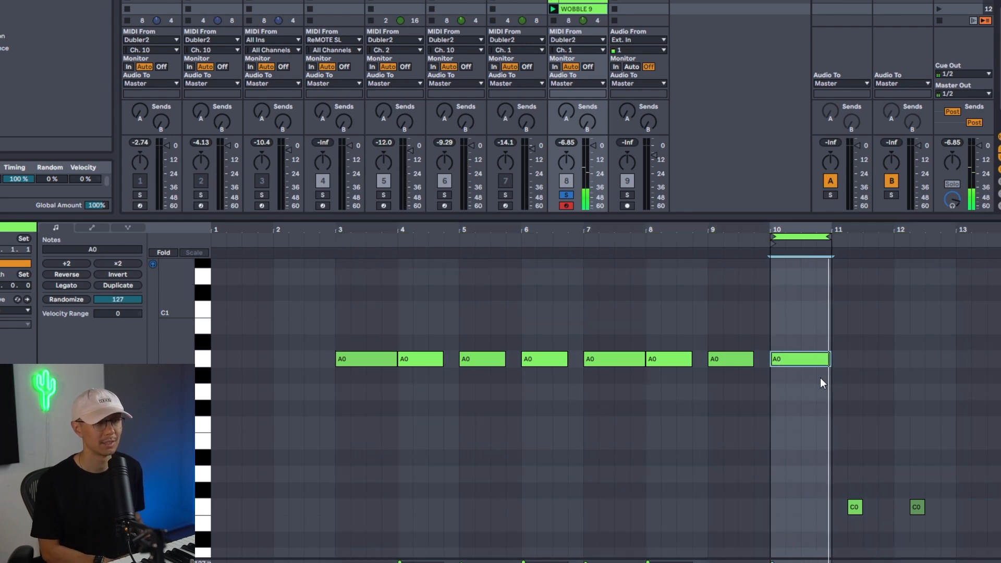
right_click(790, 286)
left_click(813, 352)
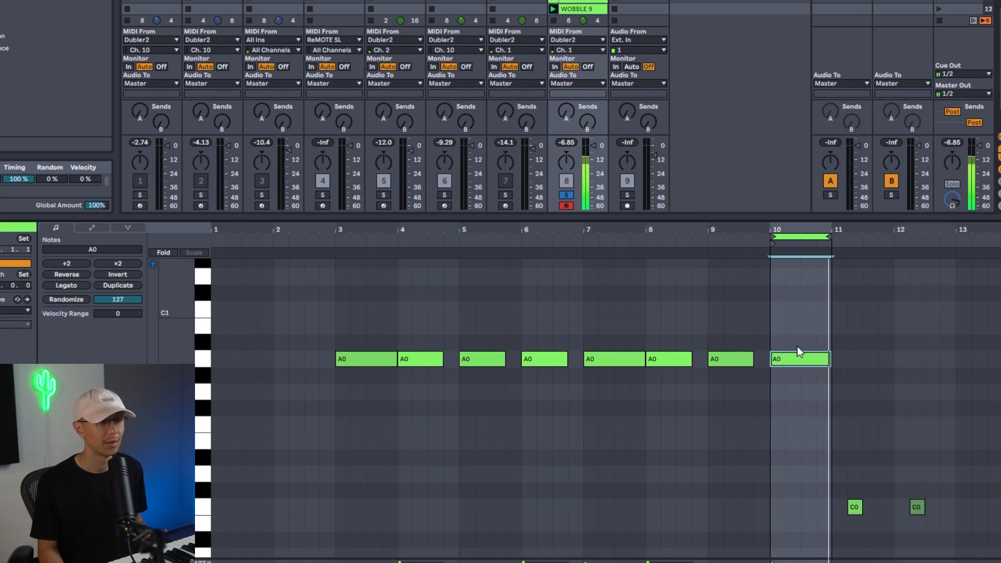
left_click(106, 285)
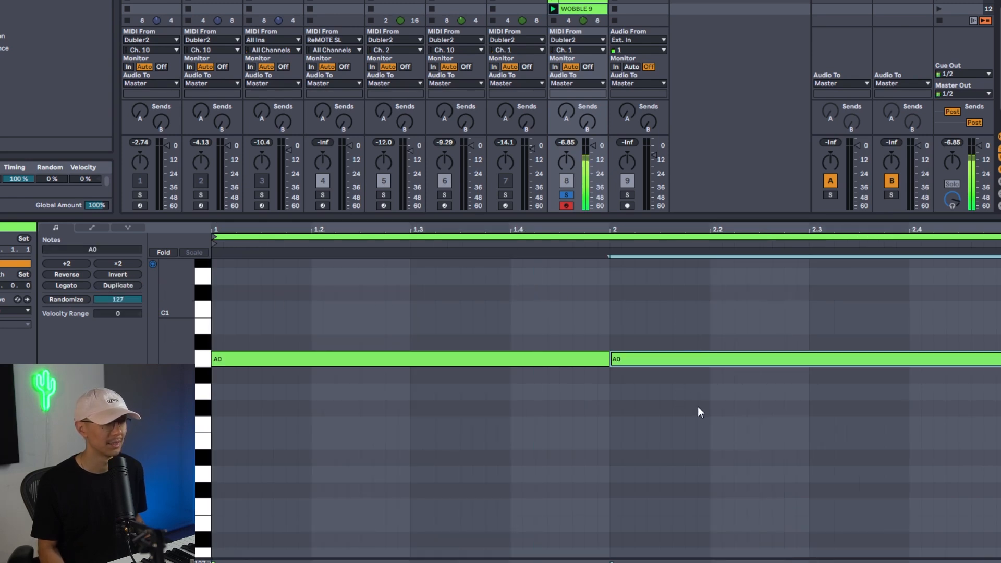
Lower the bar 2 note to G#0 and shorten the A0 note so it ends about half a beat before bar 2
key("Down")
key("space")
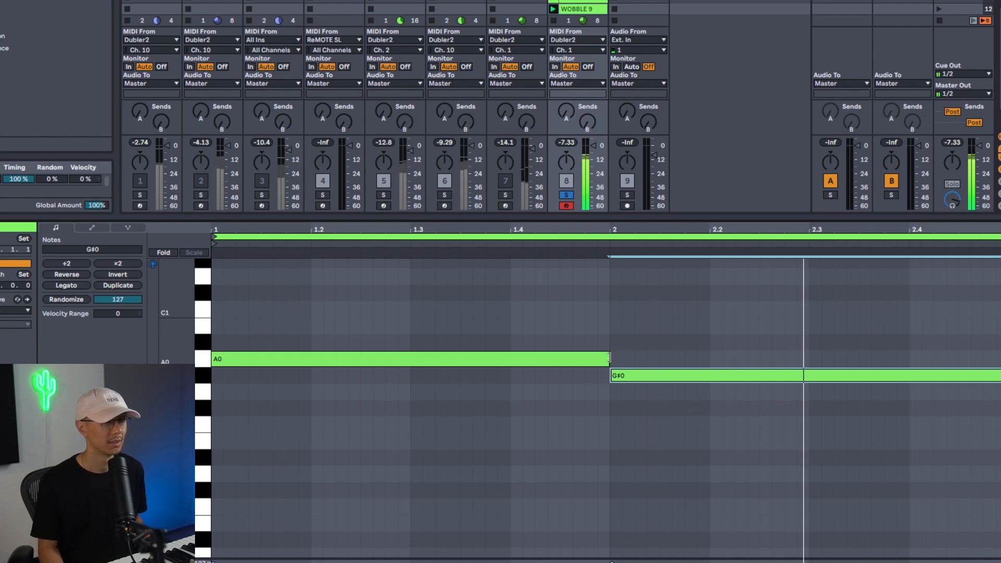
left_click_drag(609, 357, 552, 357)
left_click(975, 379)
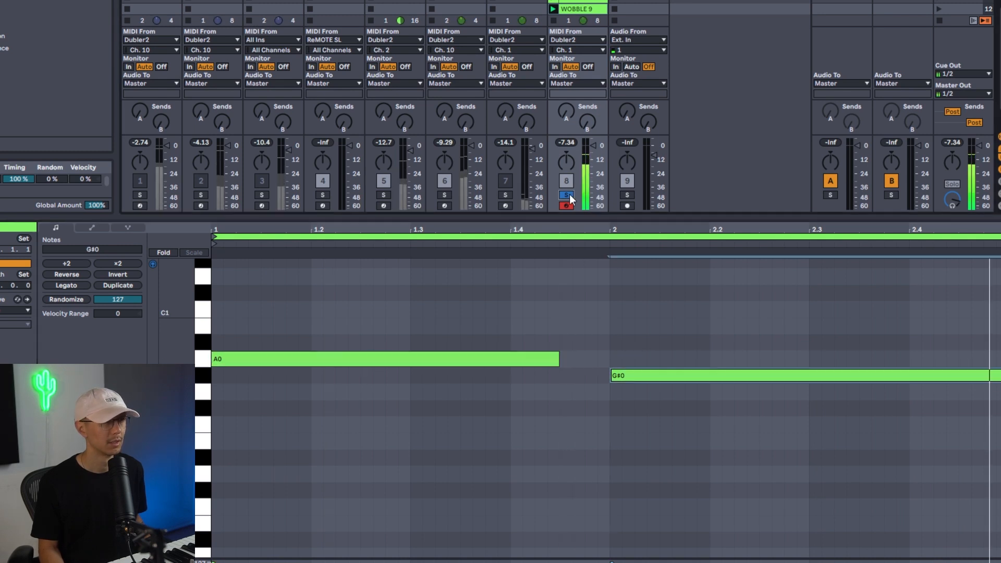
Unsolo the WOBBLE track with RAVE STABS muted, and trim the end of the G#0 note in bar 2
left_click(567, 195)
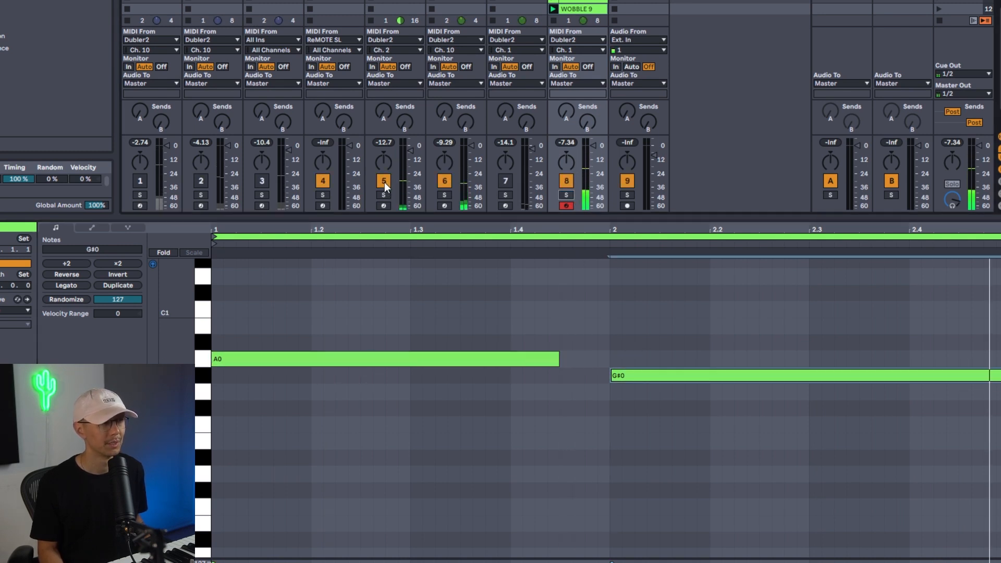
left_click(384, 182)
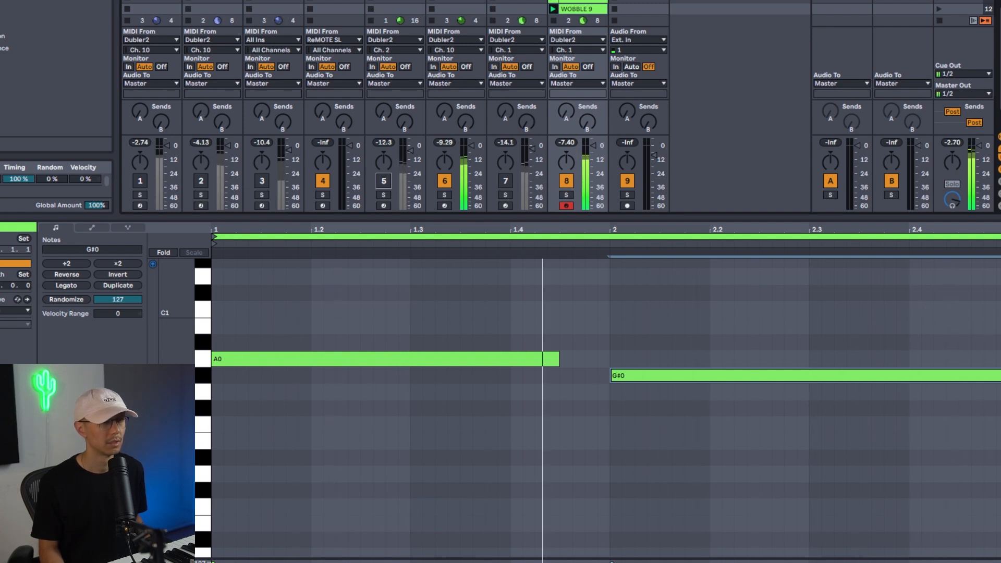
left_click_drag(999, 376, 981, 377)
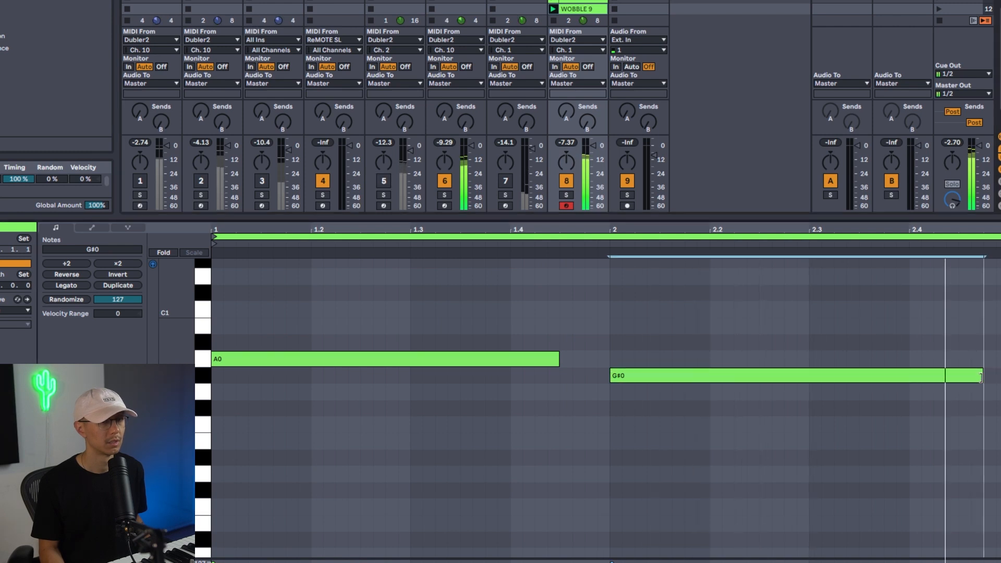
Show the WOBBLE 9 clip's envelopes and display the MIDI Ctrl envelope for controller 20
left_click(95, 228)
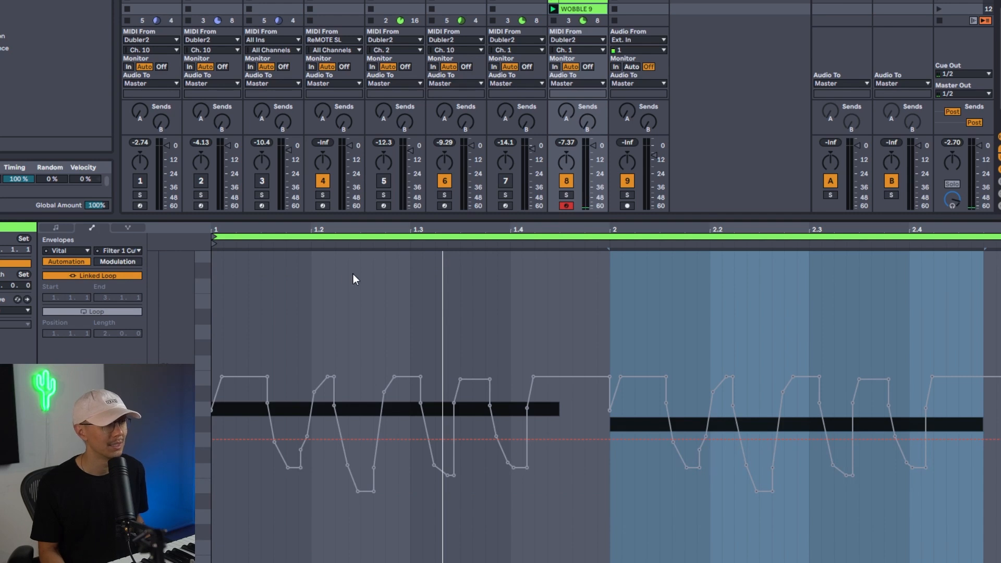
left_click(120, 251)
left_click(67, 249)
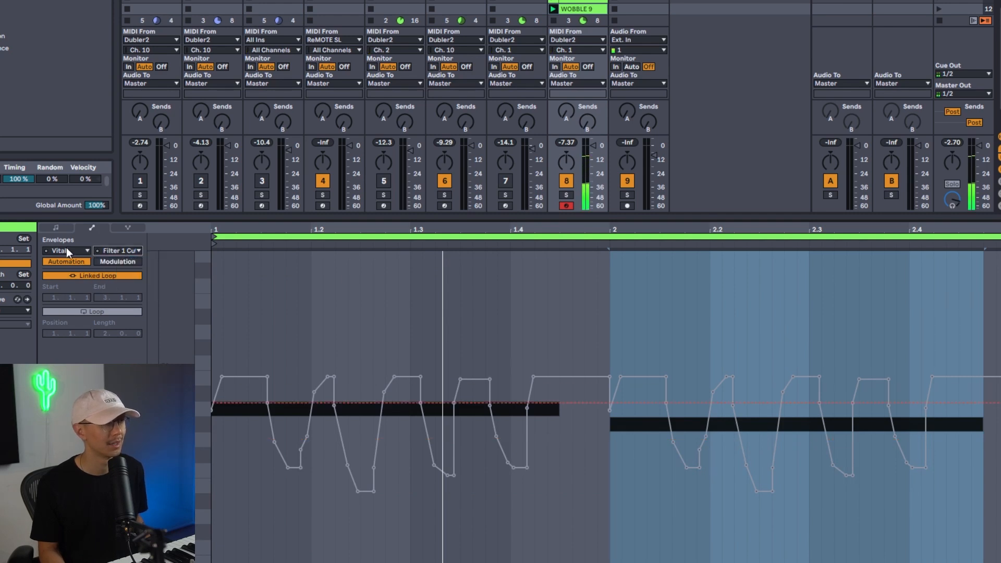
left_click(83, 252)
left_click(74, 257)
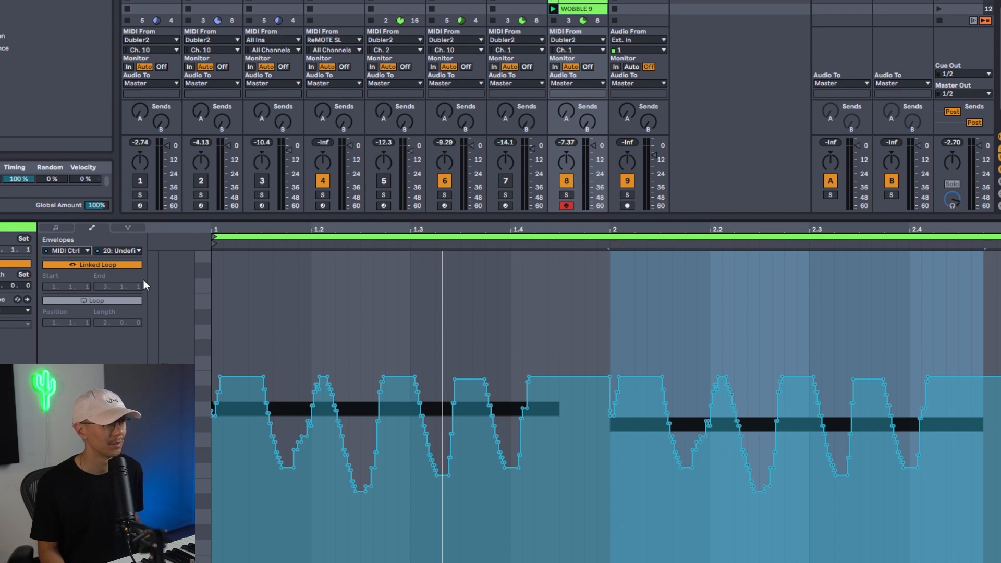
Select the controller 20 envelope's breakpoints across both bars, shift them slightly earlier to the clip start, and play the result
key("ctrl+a")
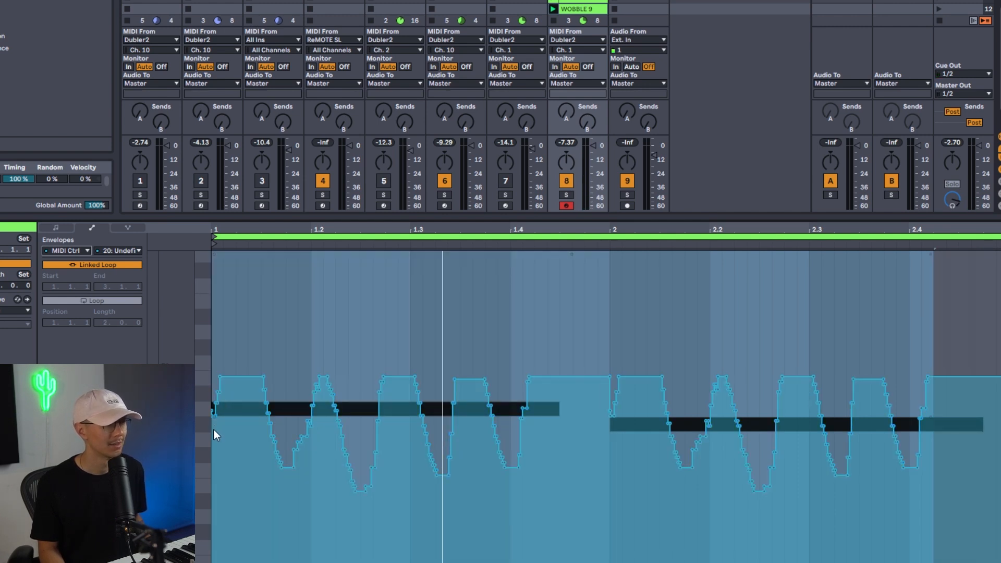
left_click(64, 249)
left_click(67, 263)
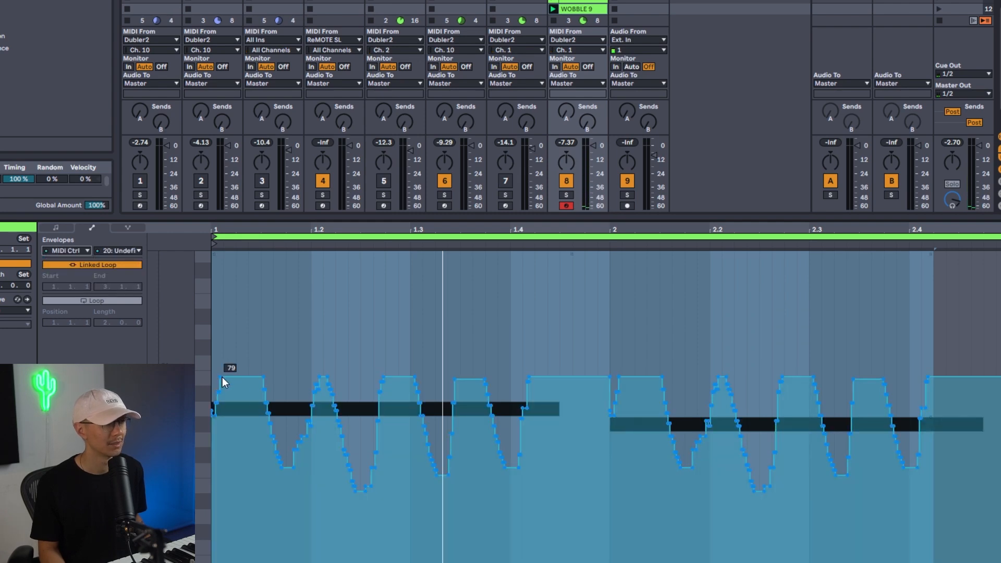
left_click_drag(222, 377, 213, 377)
key("space")
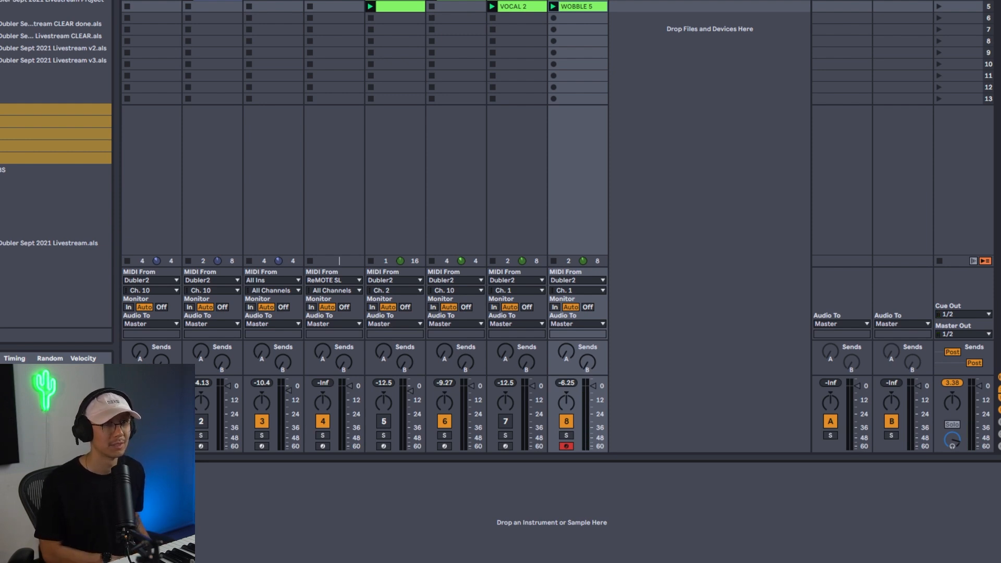
Capture the playing clips into a new scene and paste that scene's clips into the Arrangement at bar 17
key("ctrl+shift+i")
left_click(964, 22)
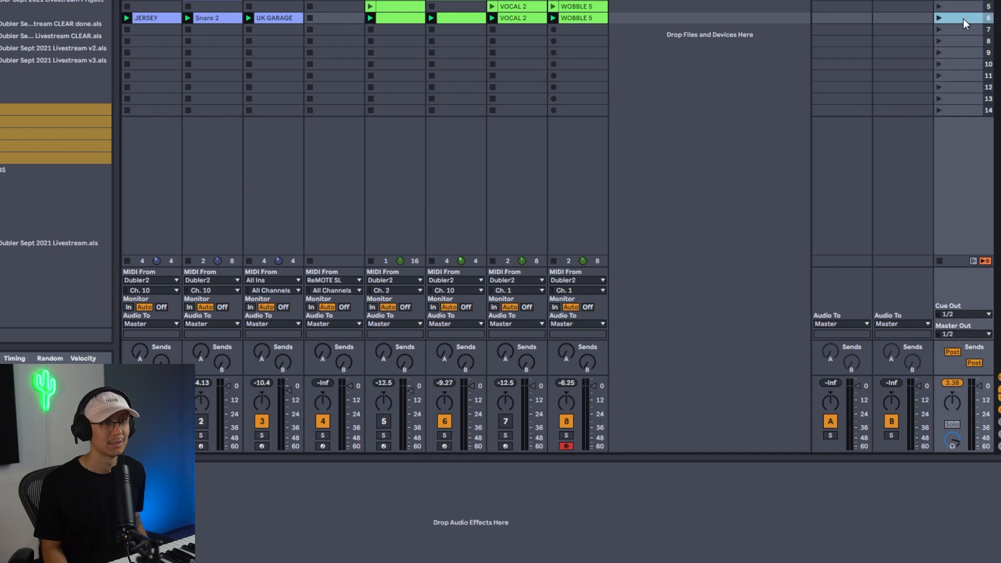
key("Tab")
left_click(290, 9)
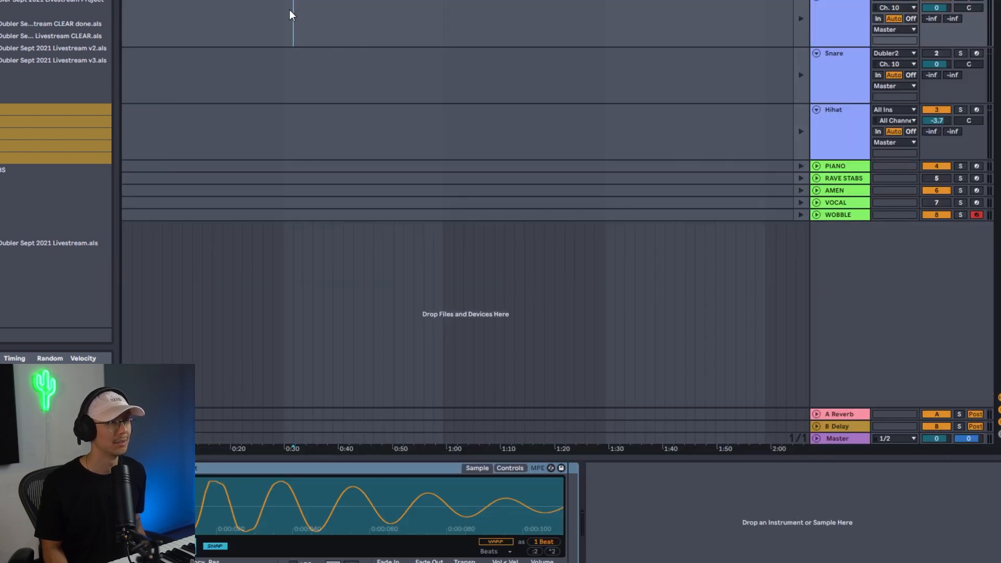
key("ctrl+v")
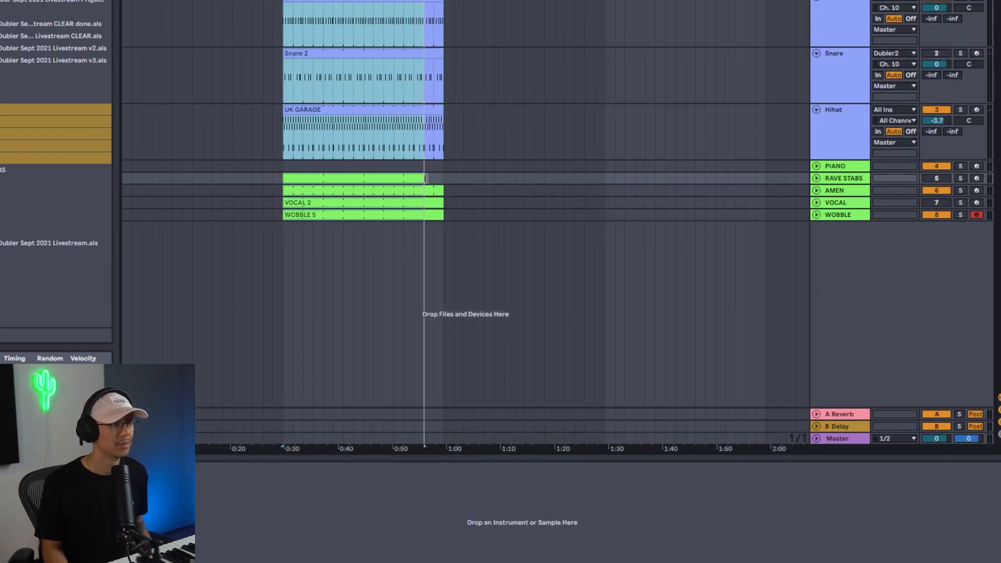
Extend the RAVE STABS clip to bar 33 and rename the snare and hi-hat clips SNARE and HIHAT
key("ctrl+v")
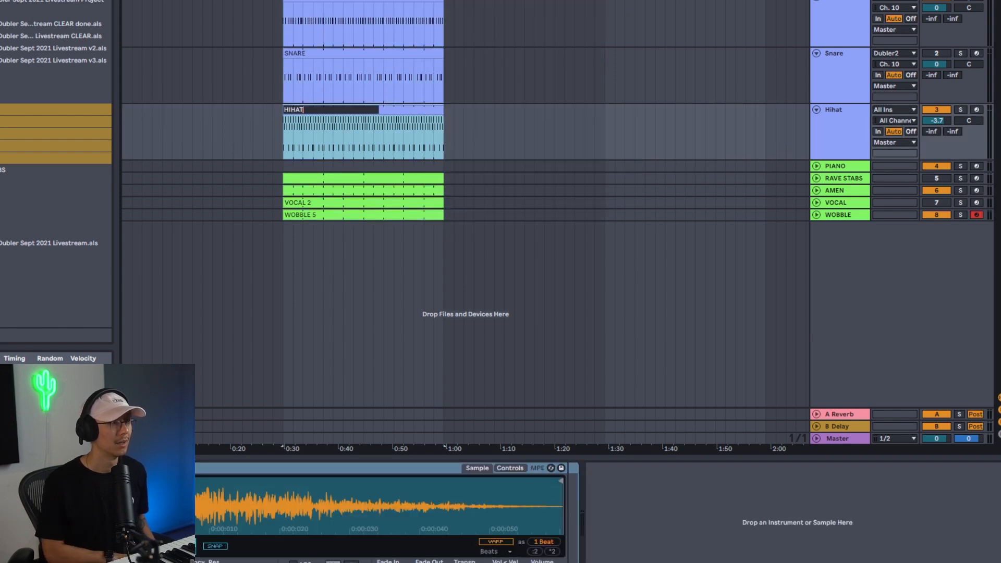
key("Return")
Copy the FOOTWORK kick clip from the Session into the Arrangement at bar 17 and colour the JERSEY clip at bar 25 yellow
key("Tab")
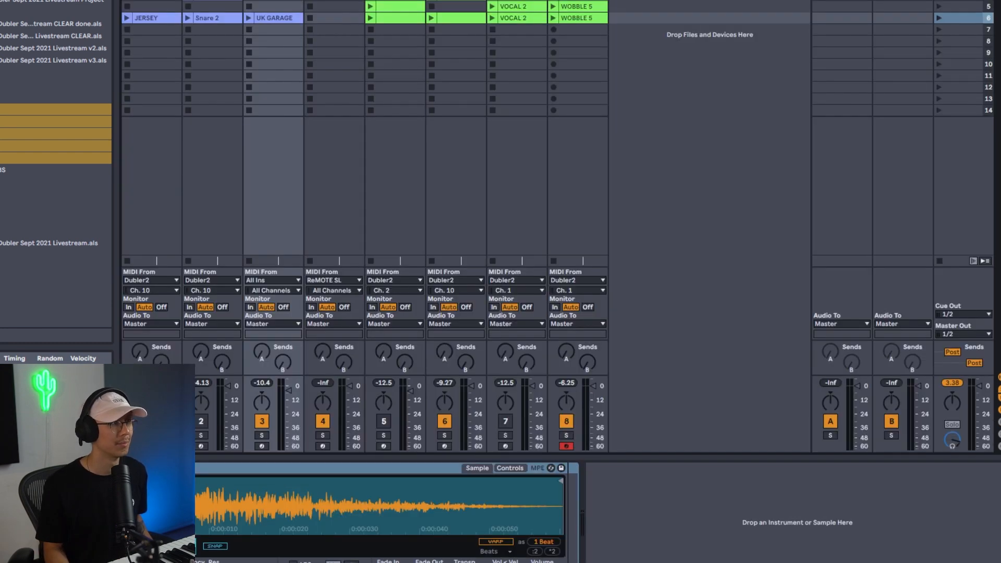
left_click(151, 3)
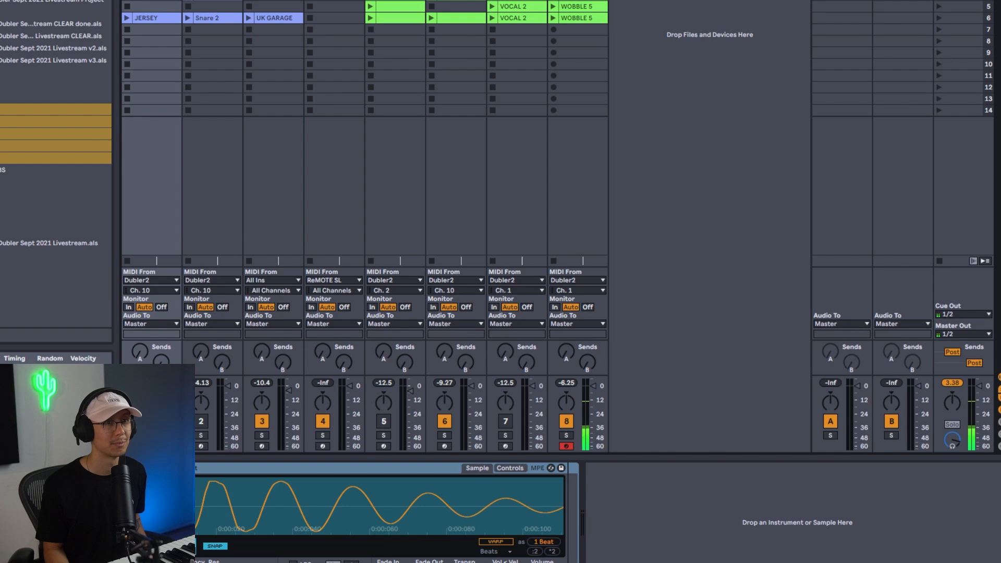
key("Tab")
left_click(290, 15)
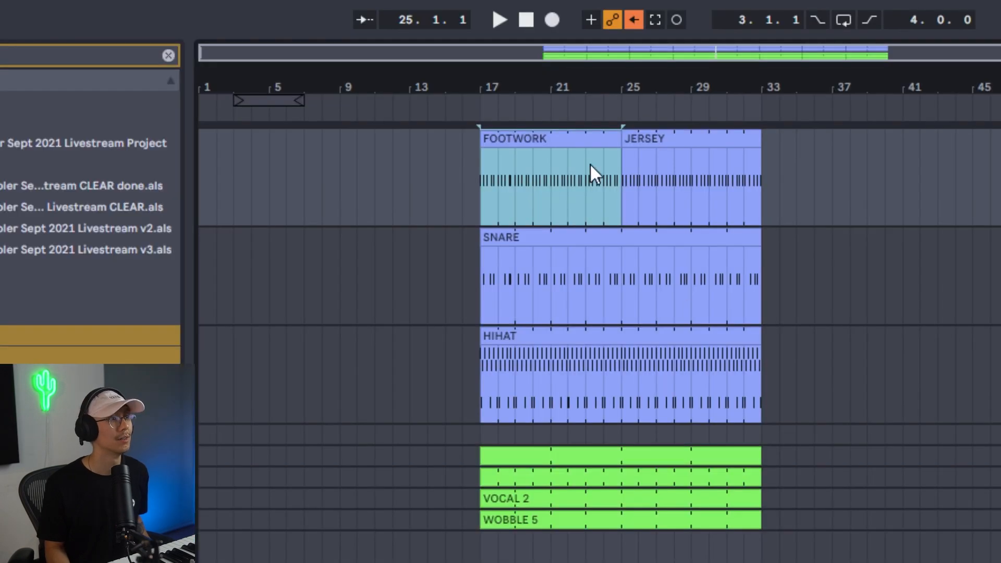
right_click(688, 140)
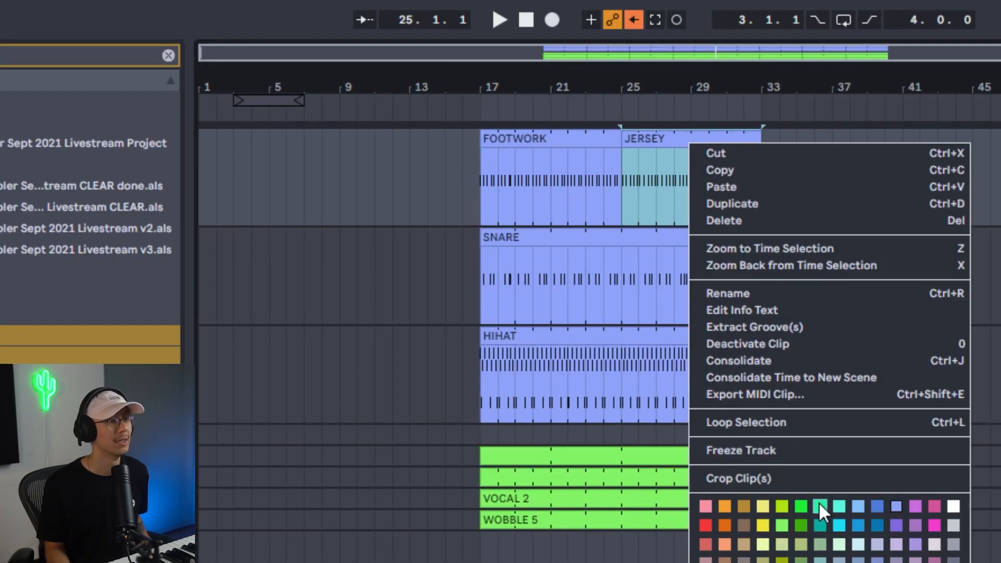
left_click(769, 505)
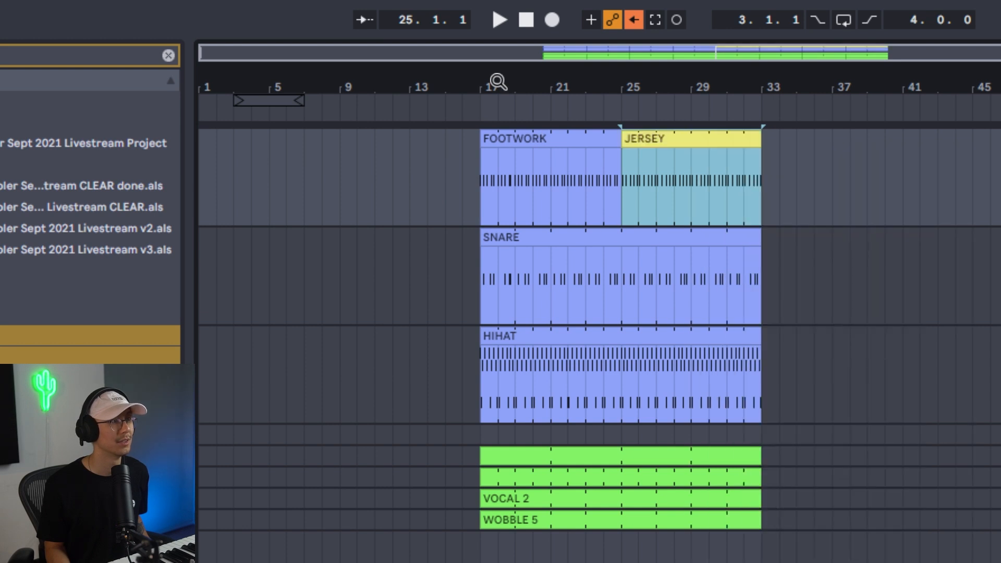
Play the arrangement from the FOOTWORK clip and again from the JERSEY clip to compare the two kick patterns
left_click(524, 141)
key("space")
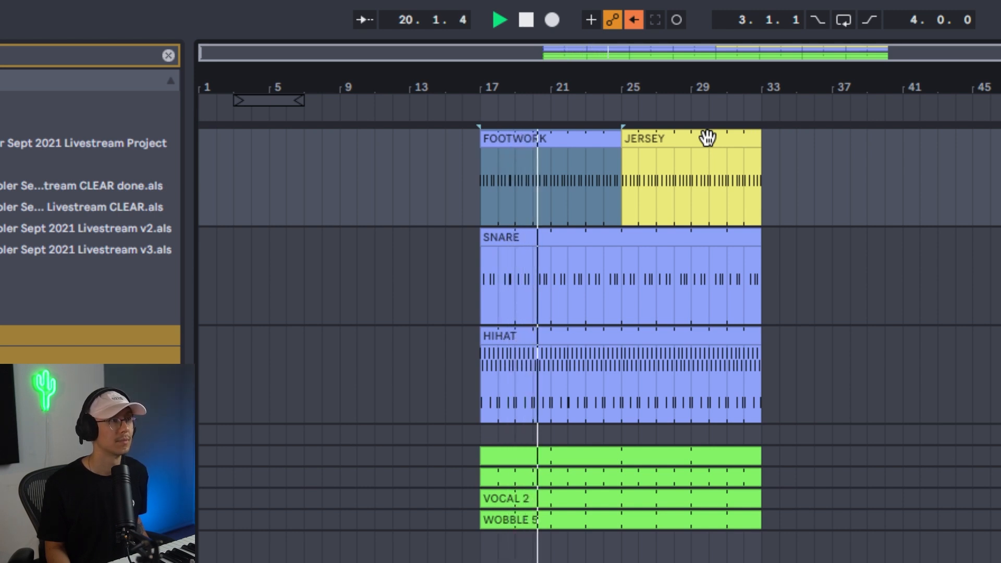
key("space")
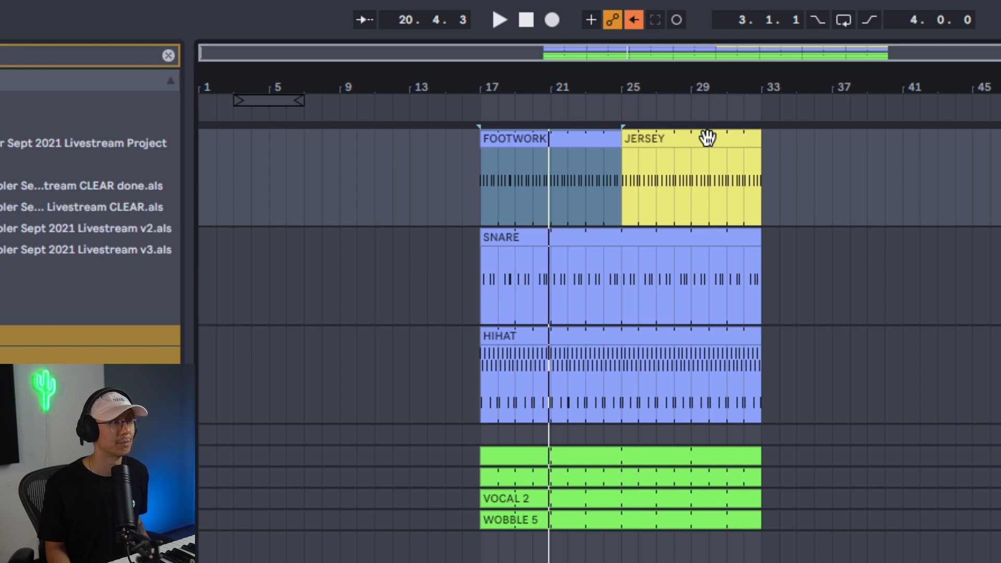
left_click(708, 138)
key("space")
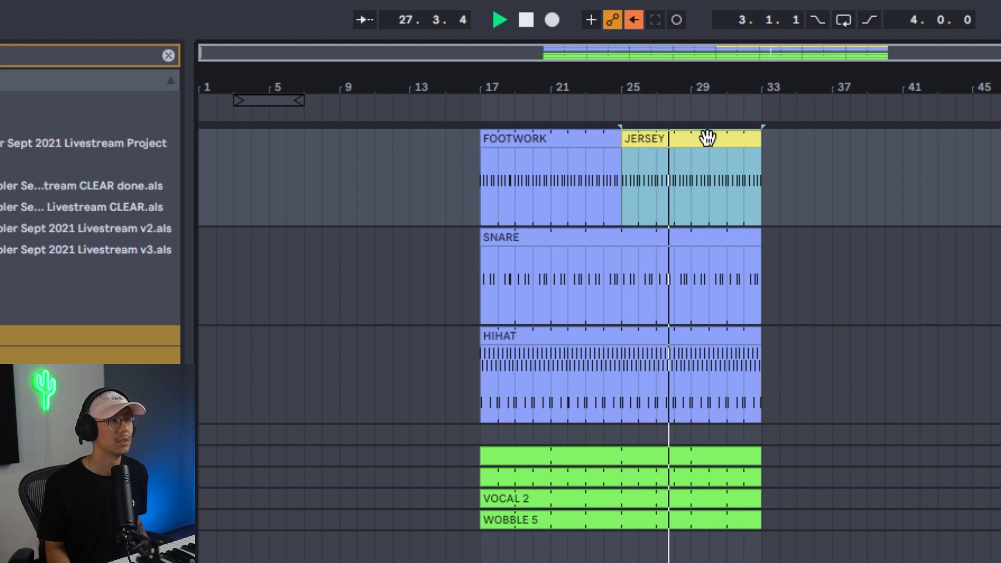
key("space")
Duplicate all clips of the 16-bar section starting at bar 17 so that a copy starts at bar 33
left_click(479, 188)
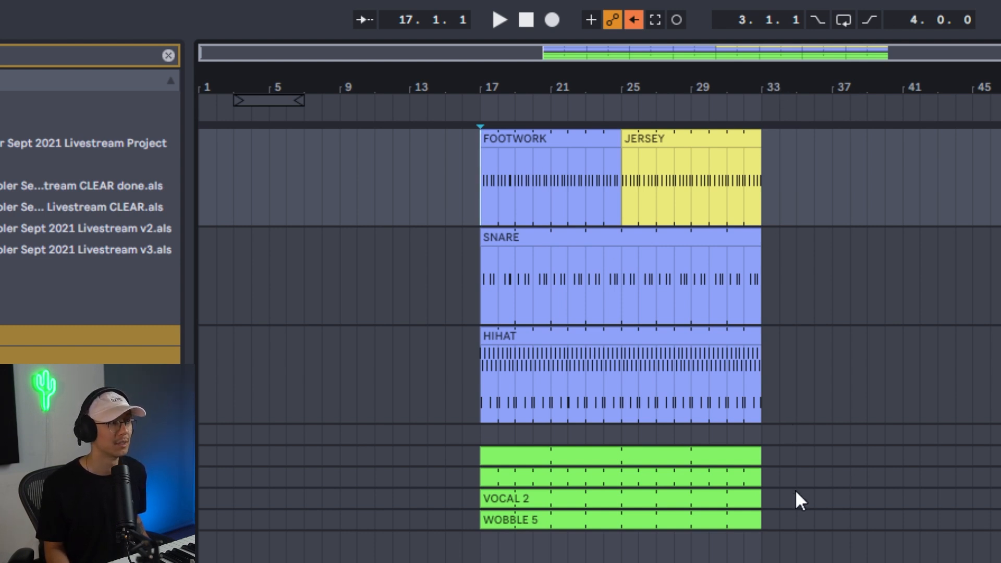
key("ctrl+a")
key("ctrl+d")
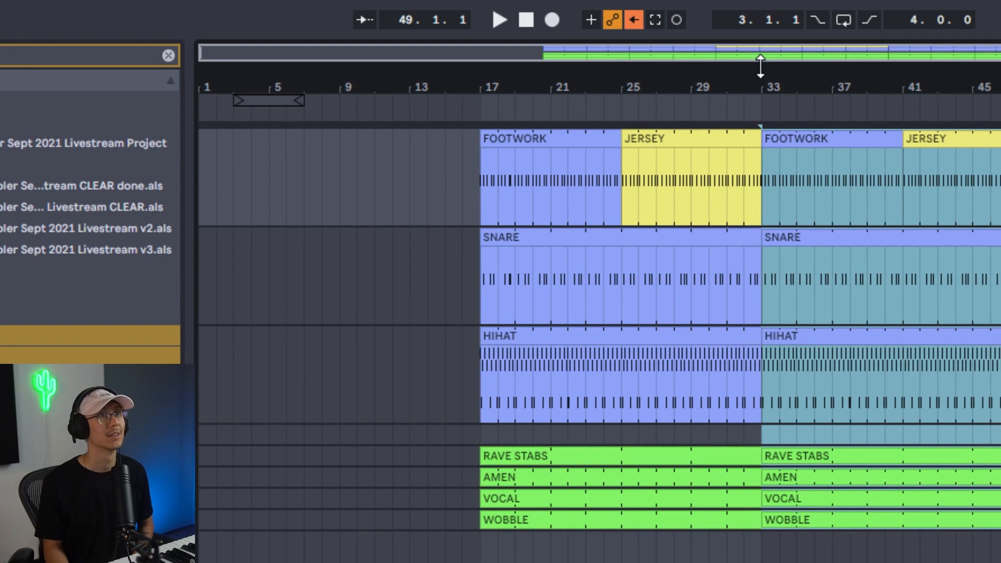
Delete the AMEN and WOBBLE clips from the first section, bars 17 to 33
left_click(642, 459)
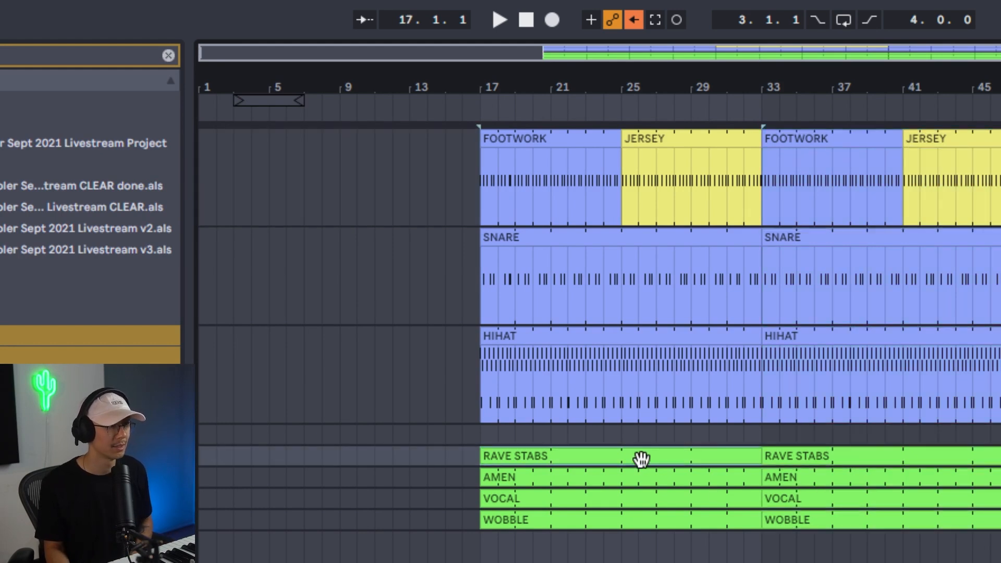
left_click(745, 478)
key("Delete")
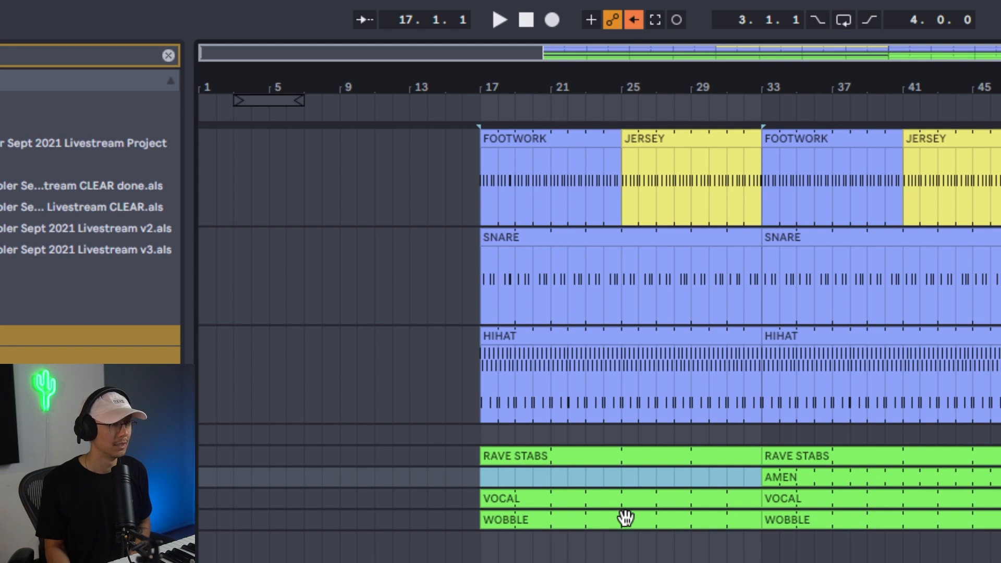
left_click(626, 518)
key("Delete")
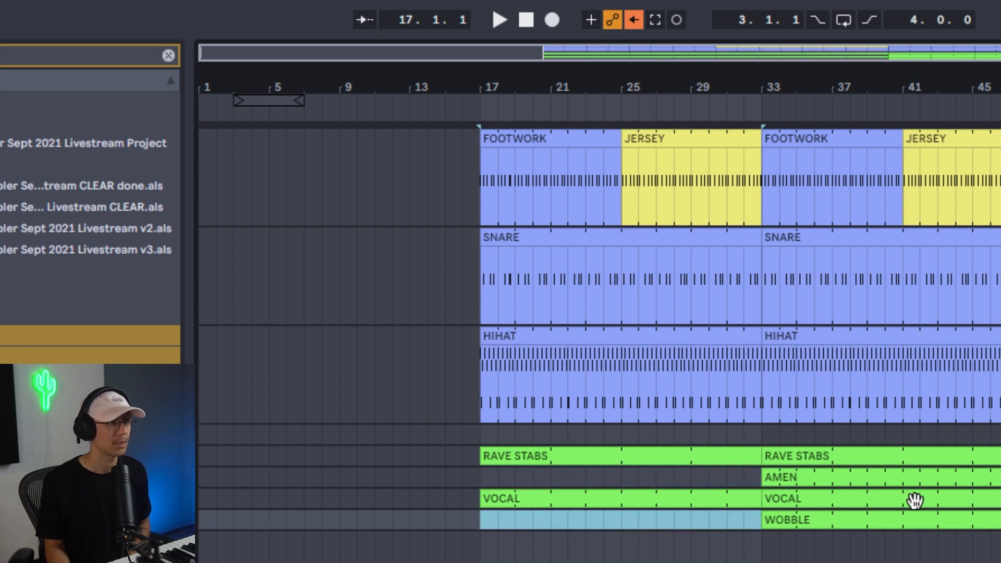
Split the clips on all tracks at bars 25 and 41 so both sections consist of eight-bar clips
left_click(999, 520)
left_click_drag(999, 519, 904, 78)
left_click(999, 177)
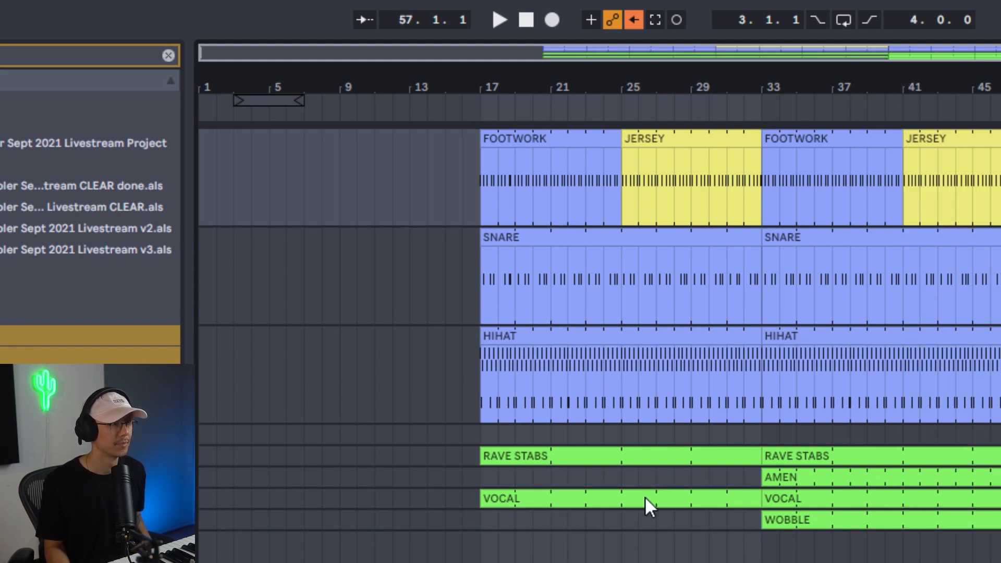
left_click_drag(618, 524, 480, 45)
key("ctrl+d")
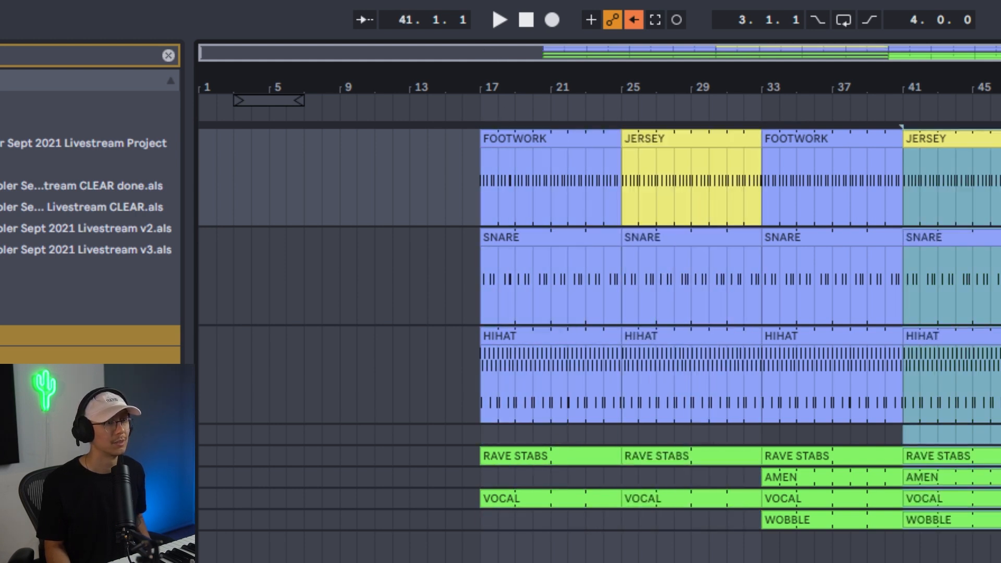
Delete the kick, snare and hihat clips from bars 33 to 49 and remove the VOCAL clip at bar 17
left_click_drag(999, 376, 759, 2)
key("Delete")
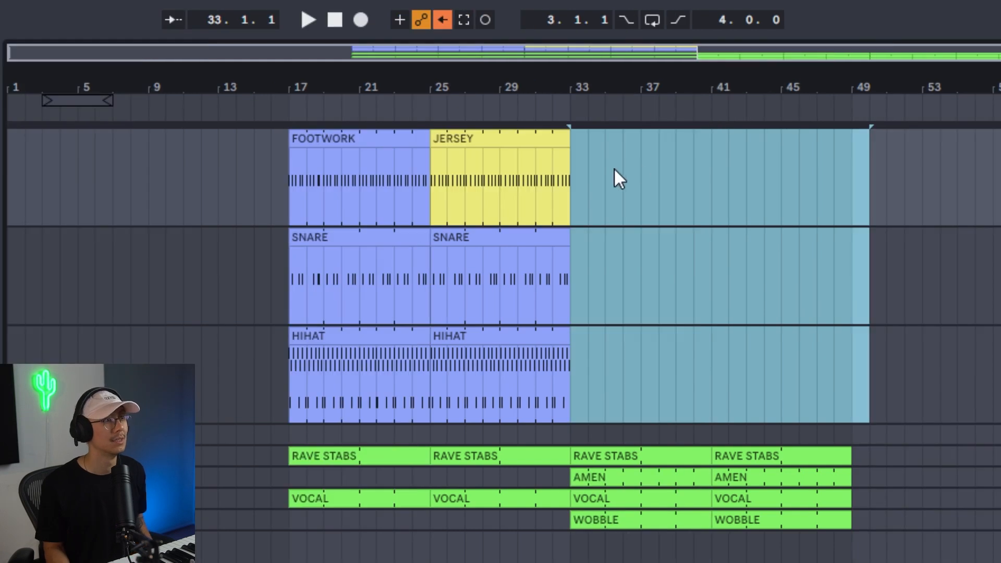
left_click_drag(574, 169, 846, 407)
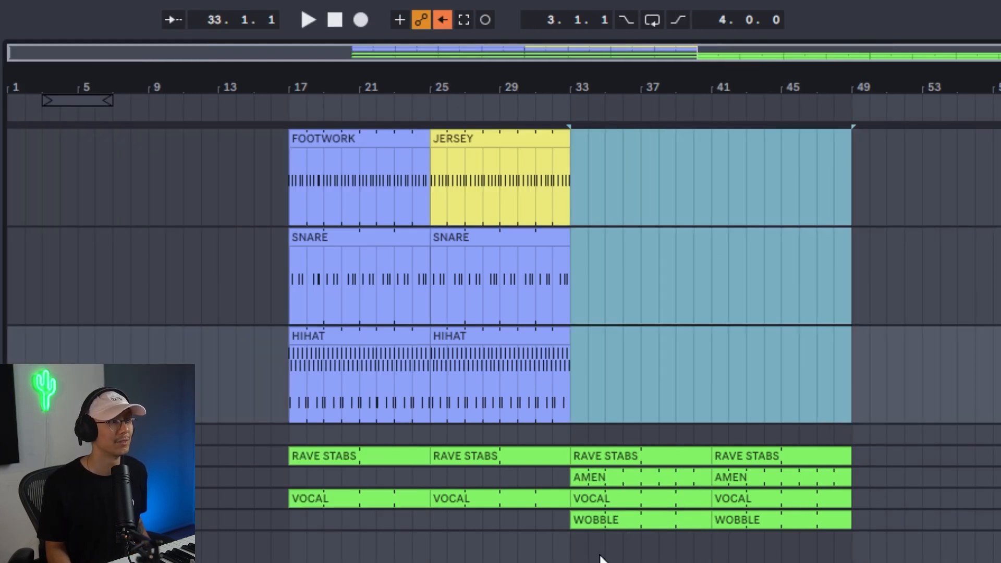
left_click(339, 498)
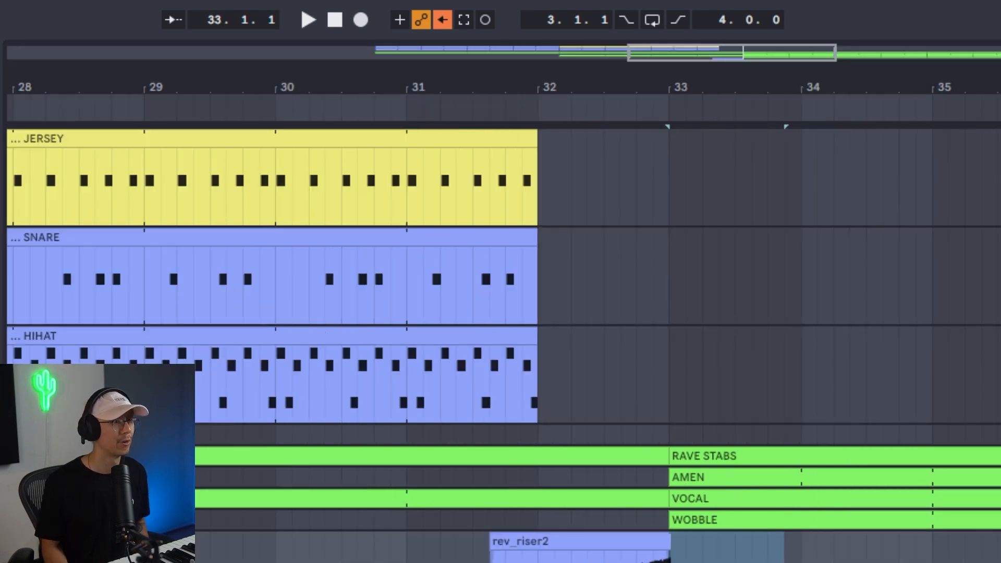
Trim the rev_riser2 clip so that it runs only from bar 32 to bar 33
mouse_move(662, 538)
left_mouse_down()
mouse_move(637, 537)
mouse_move(686, 537)
mouse_move(669, 537)
left_mouse_up()
left_click_drag(502, 541, 549, 541)
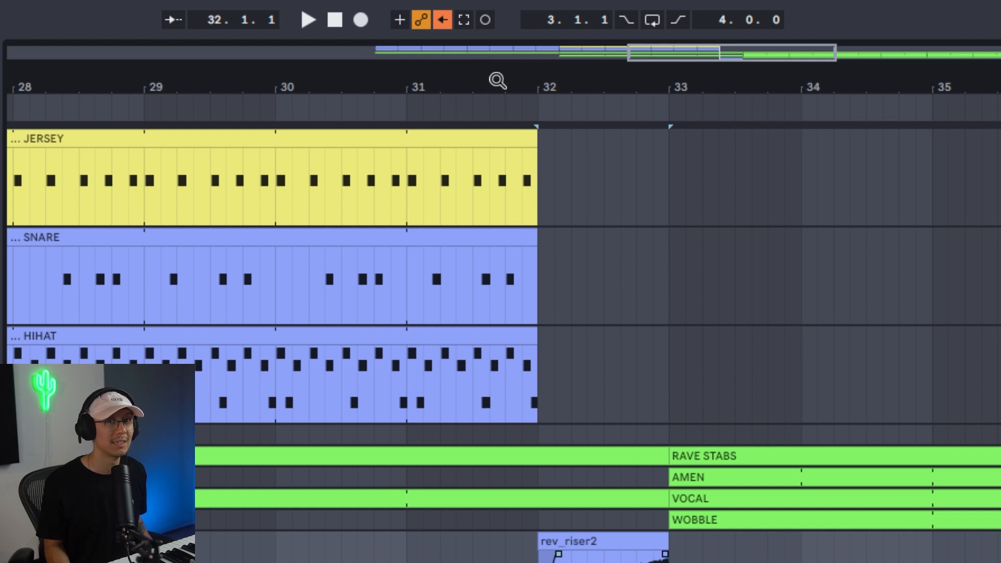
left_click_drag(499, 81, 499, 42)
left_click_drag(467, 80, 604, 63)
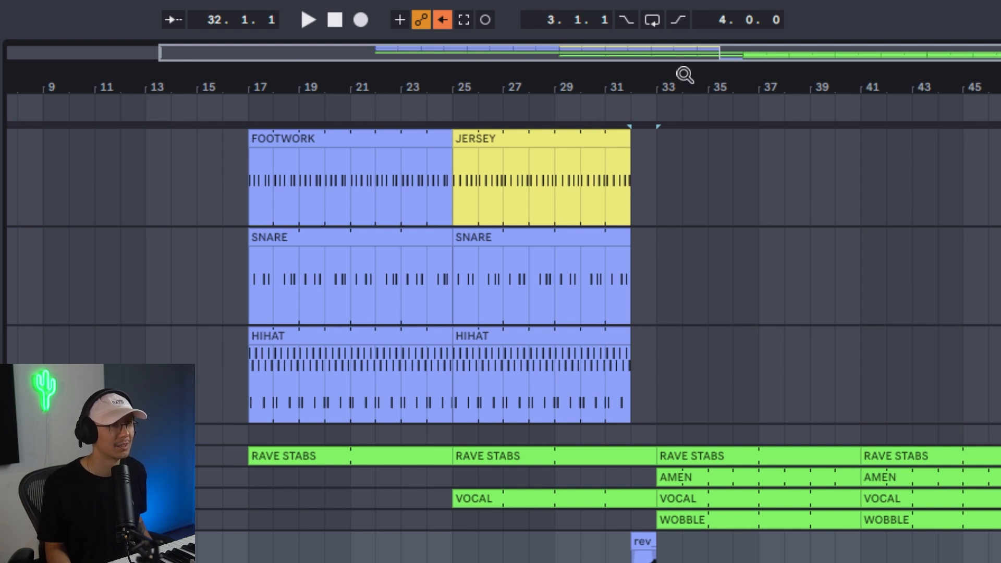
left_click_drag(685, 75, 533, 76)
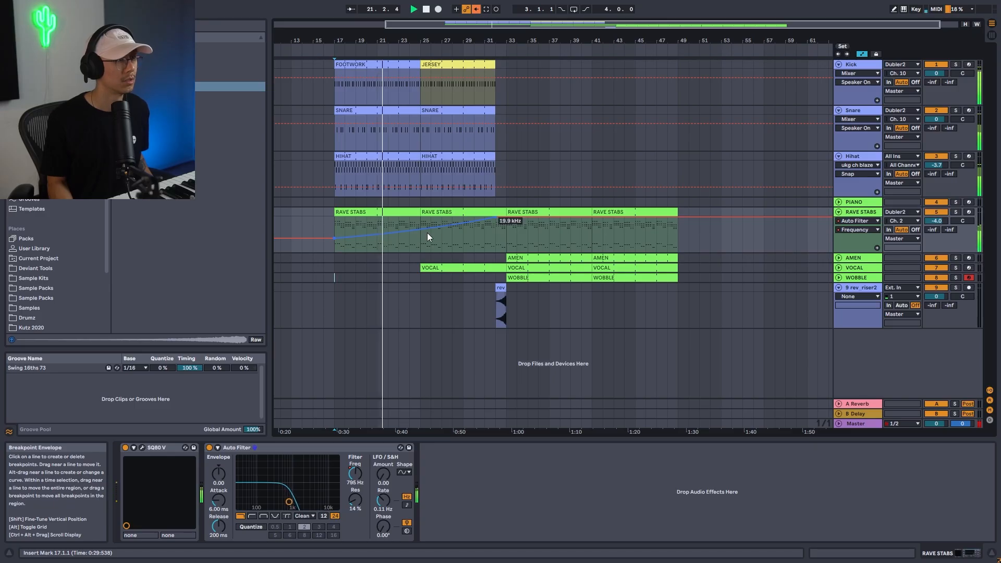
Hide the track automation and delete the VOCAL clip at bar 33
left_click(862, 54)
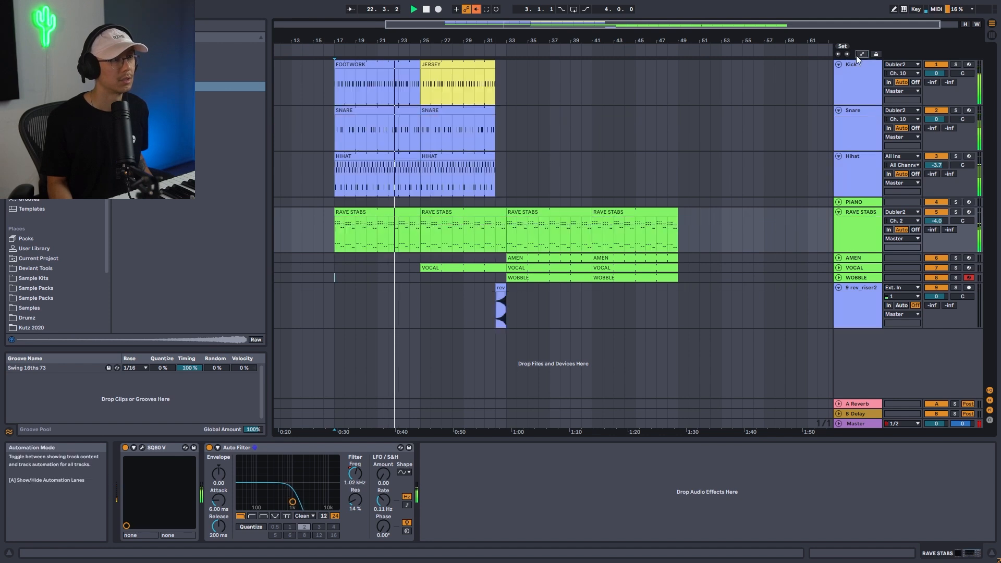
left_click(533, 269)
double_click(532, 268)
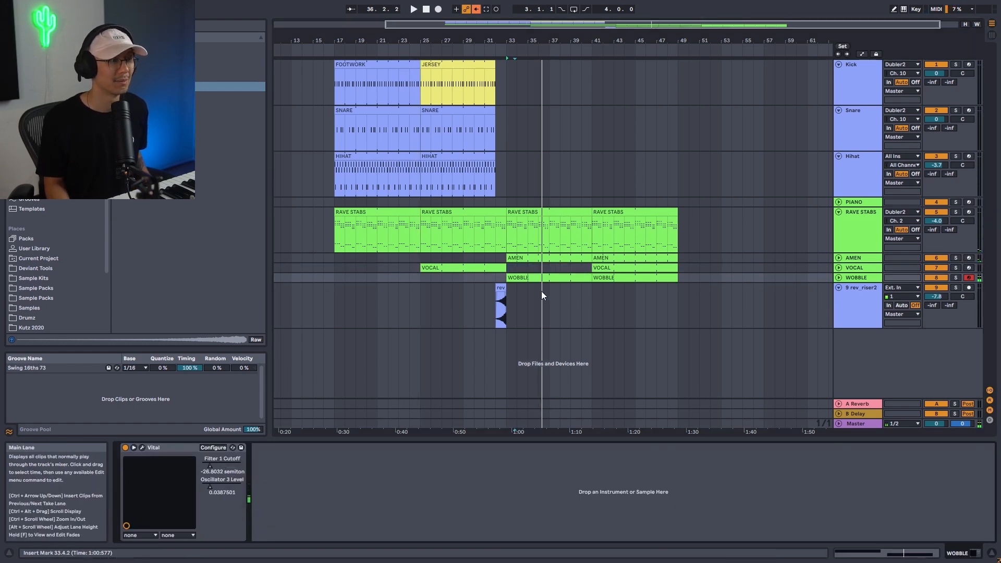
Duplicate the RAVE STABS, AMEN, VOCAL and WOBBLE clips of bars 33 to 49 so that a copy starts at bar 49
left_click(510, 303)
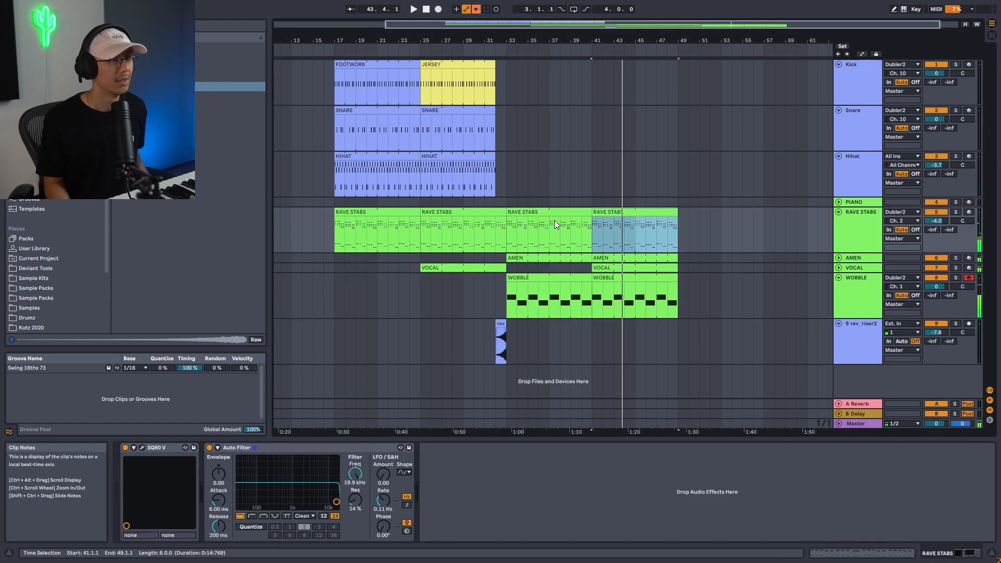
left_click(555, 212)
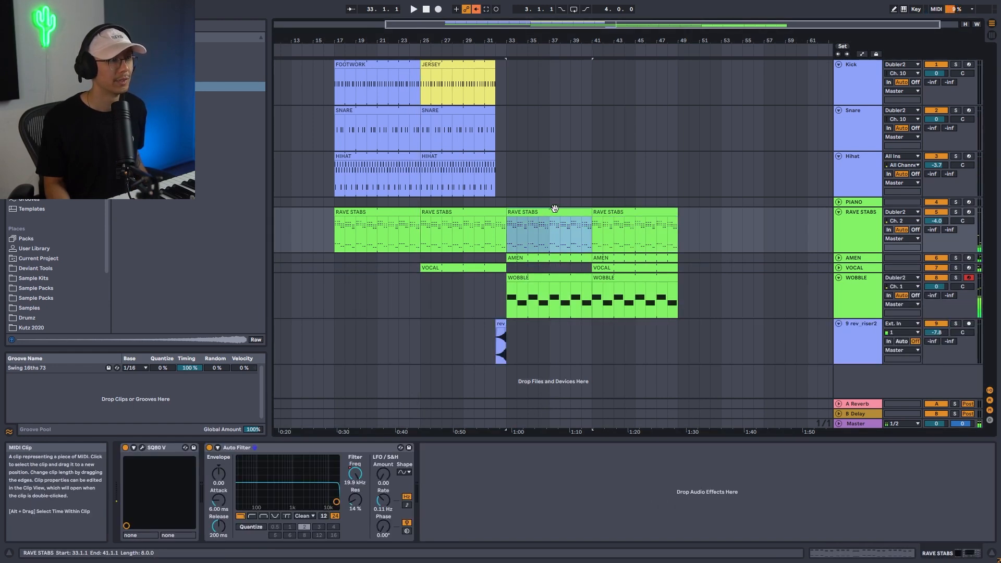
left_click(673, 278, "shift")
key("ctrl+d")
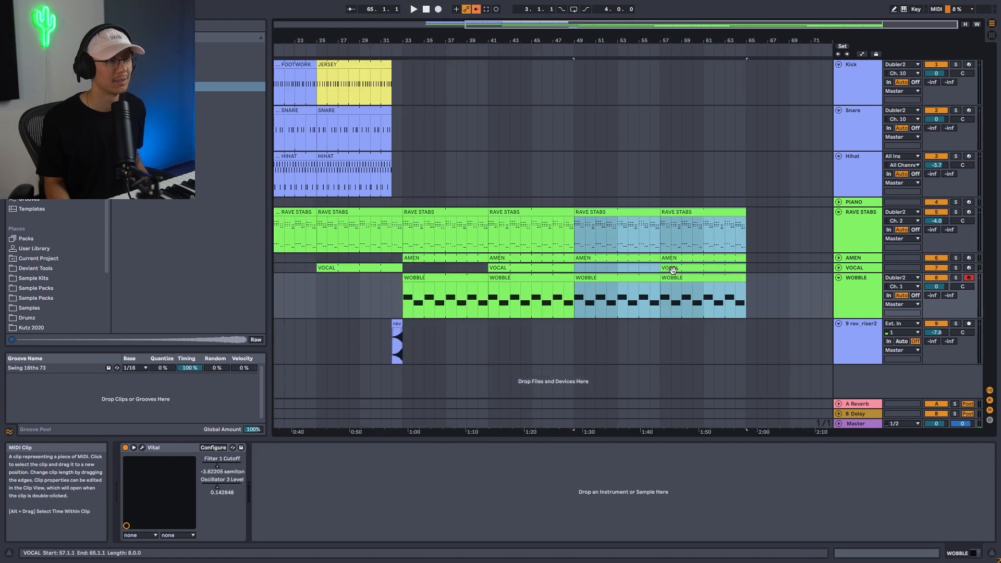
Show the automation and shape a curved Auto Filter frequency drop on the RAVE STABS track that ends at bar 49
left_click_drag(533, 42, 618, 32)
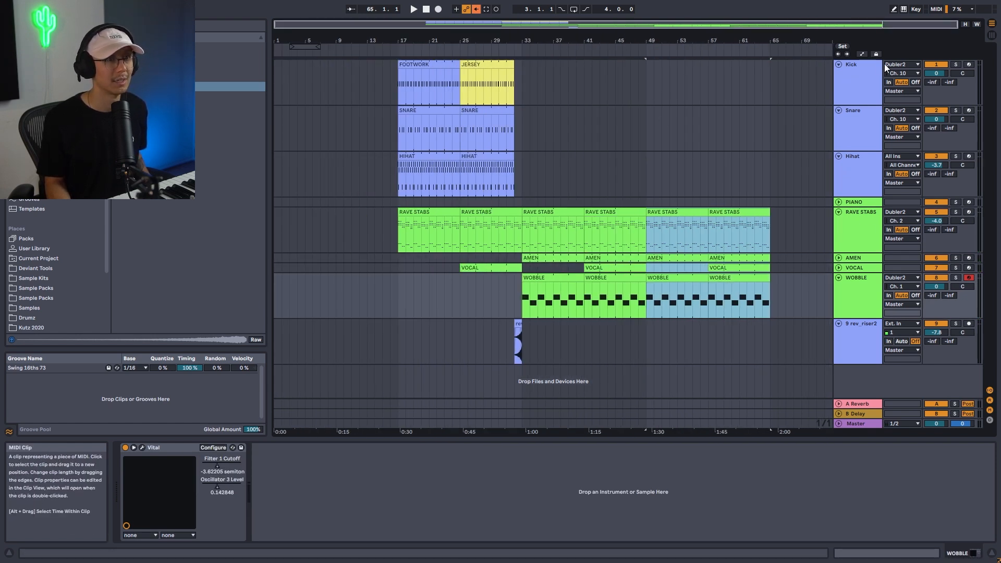
left_click(862, 55)
left_click(615, 219)
left_click_drag(640, 217, 641, 245)
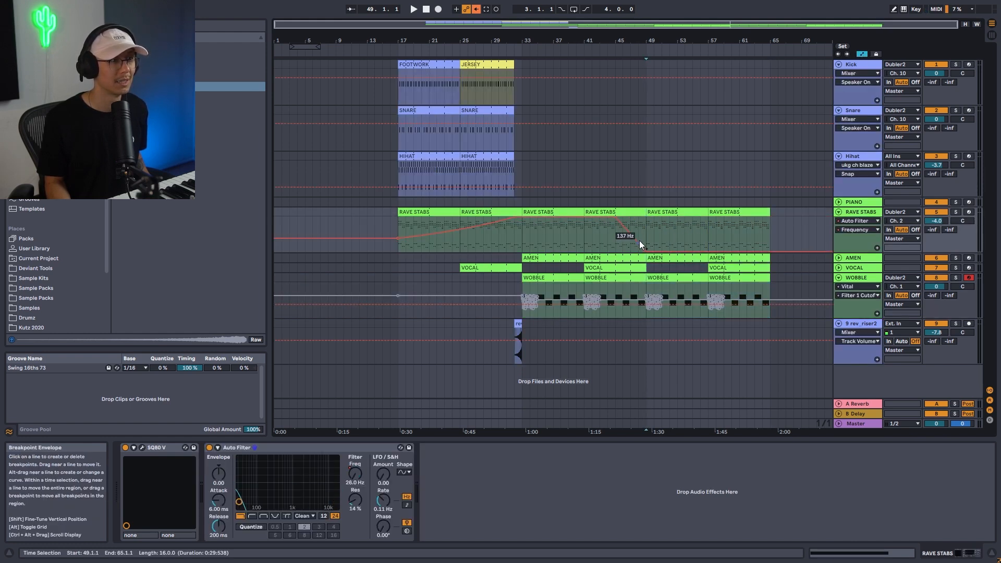
Hide the automation and delete the two RAVE STABS clips between bars 49 and 65
left_click(664, 211)
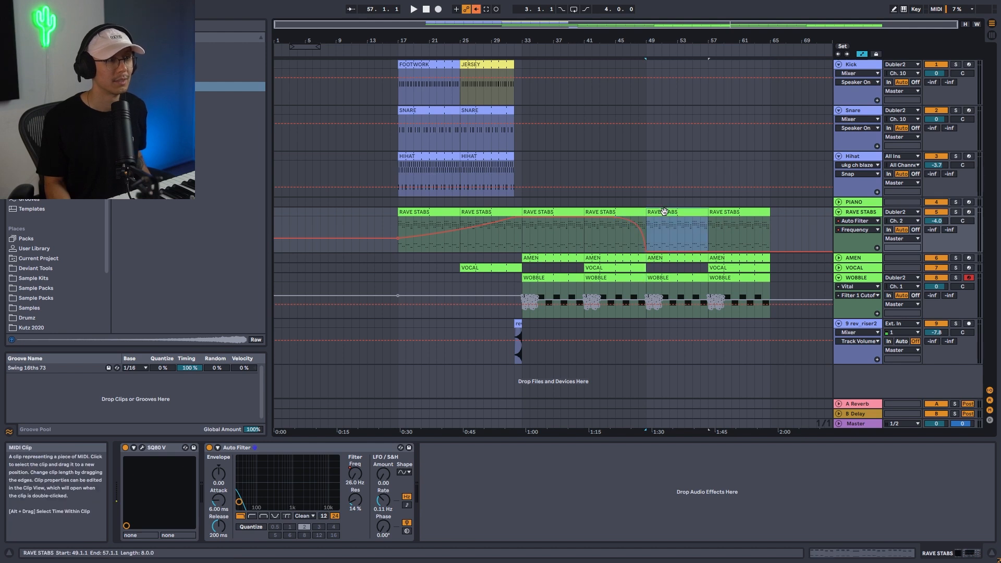
left_click(733, 211, "shift")
left_click(862, 54)
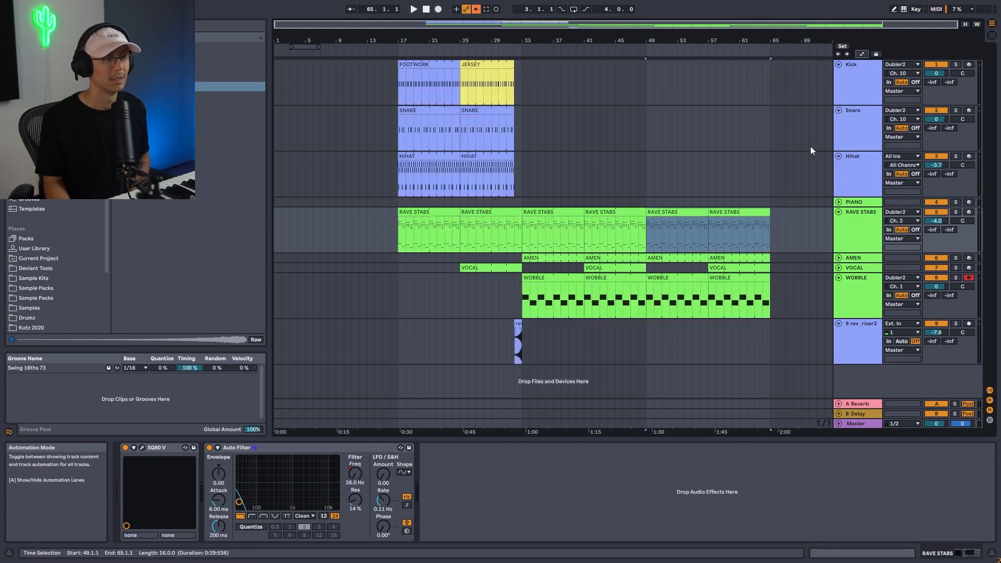
key("Delete")
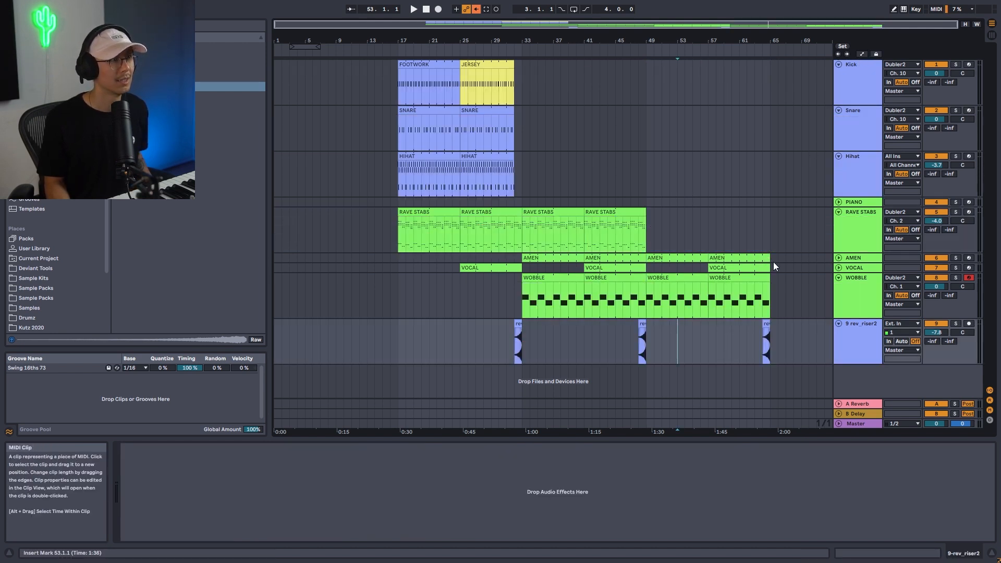
Move the JERSEY kick clip out to bar 5 and put a copy of the FOOTWORK clip in its place at bar 25
left_click(404, 133)
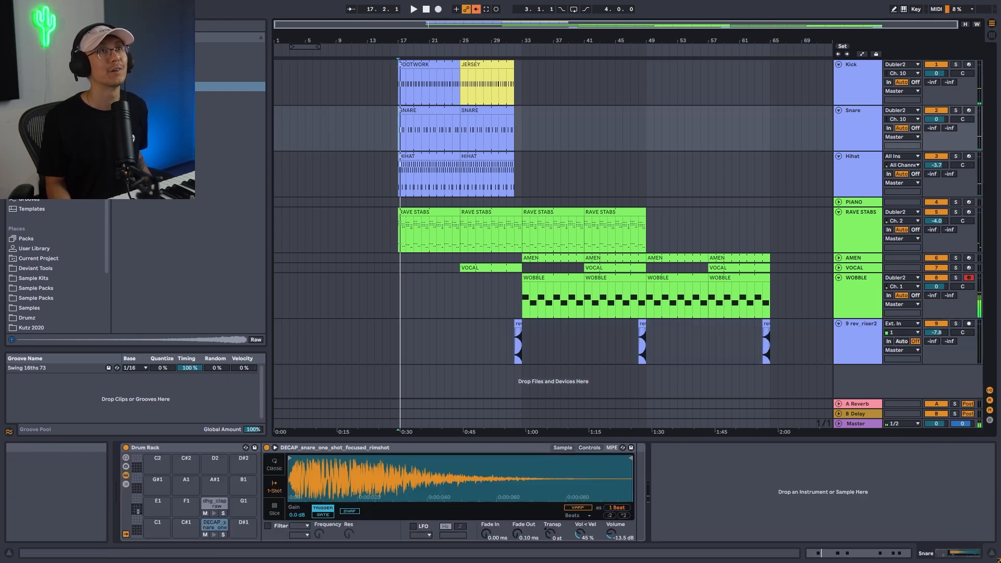
left_click_drag(489, 64, 336, 71)
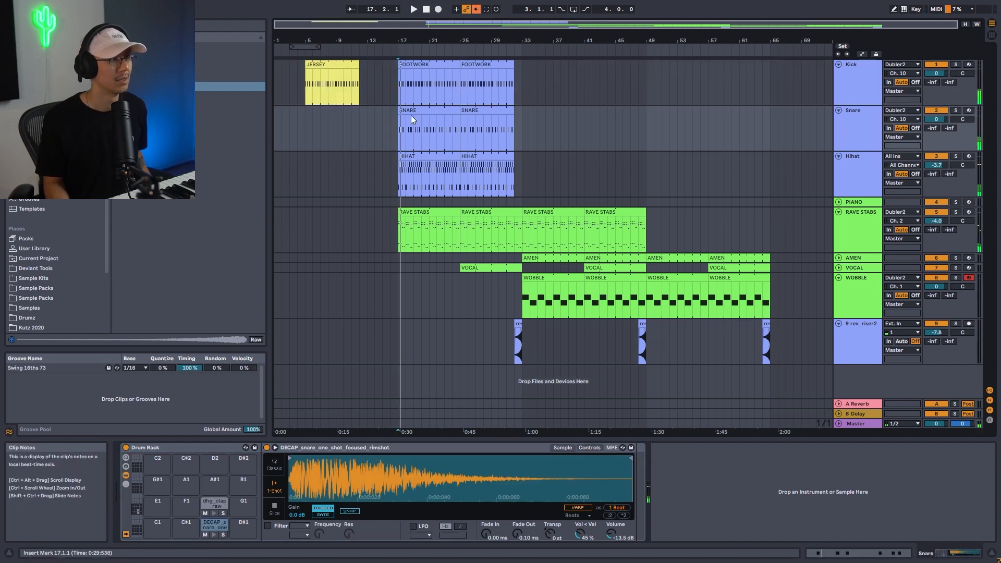
Deactivate the SNARE clip at bar 17 and trim the start of the first HIHAT clip to bar 21
left_click(406, 110)
key("0")
key("space")
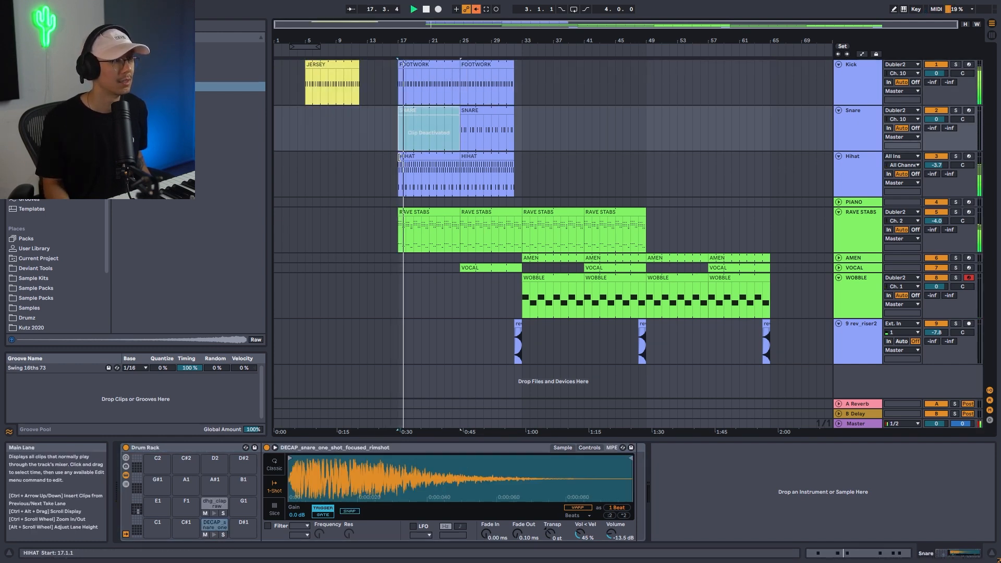
left_click_drag(399, 157, 424, 165)
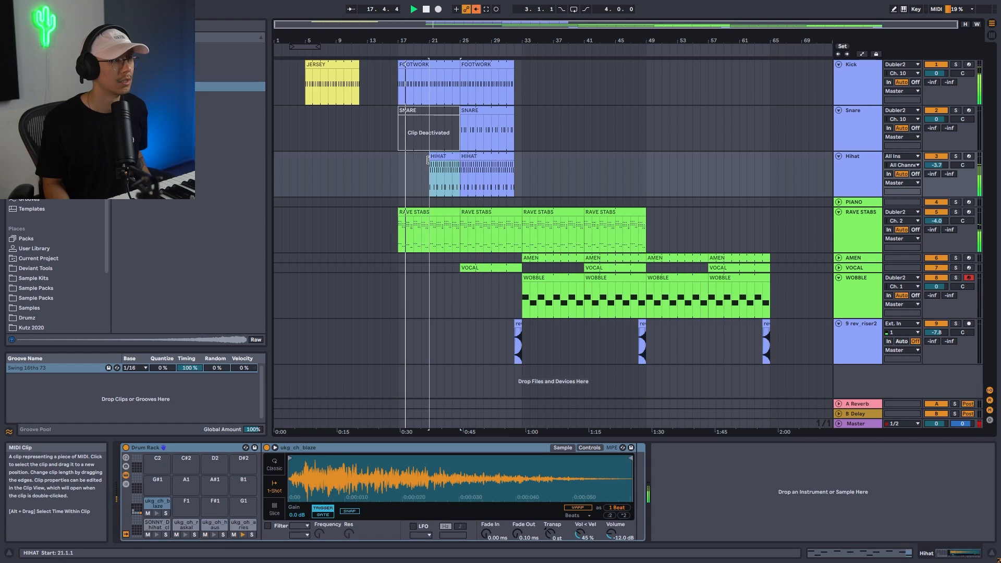
Play the arrangement from bar 17
left_click(394, 180)
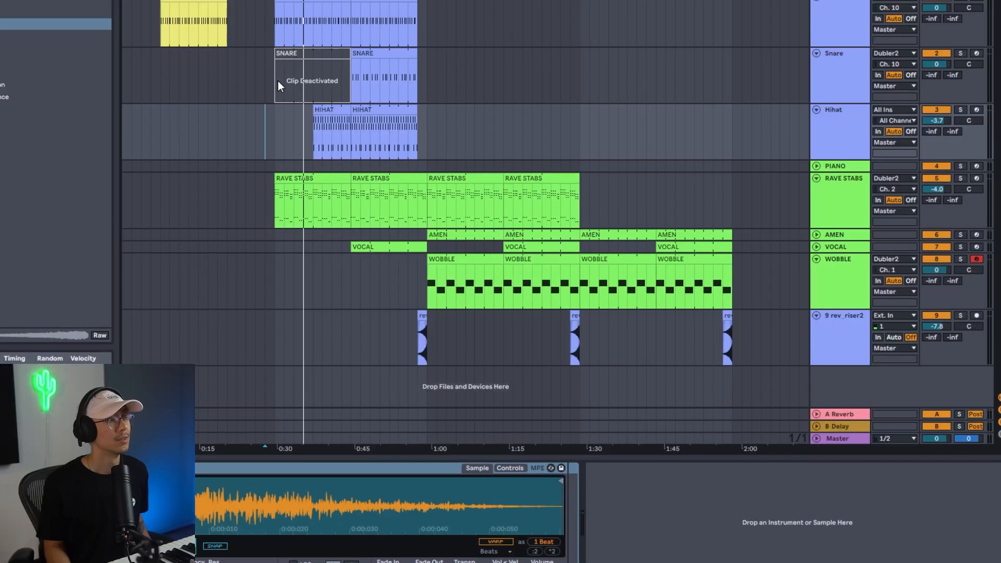
left_click(398, 166)
key("space")
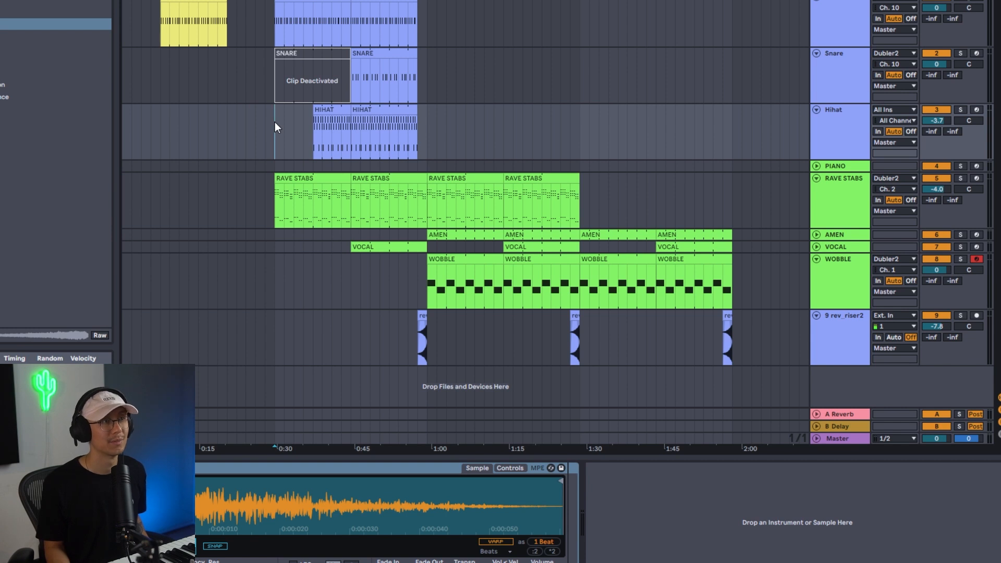
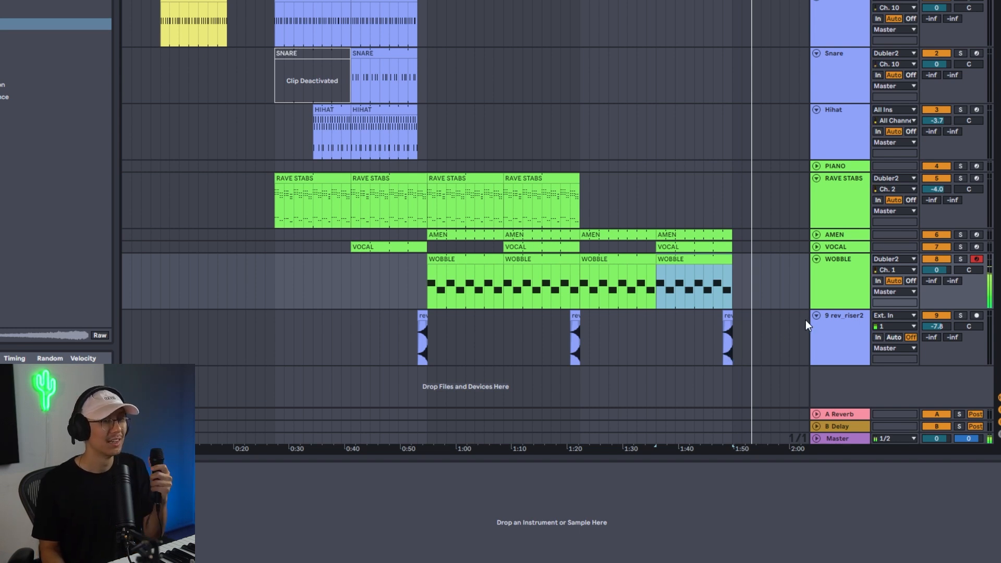
left_click(837, 290)
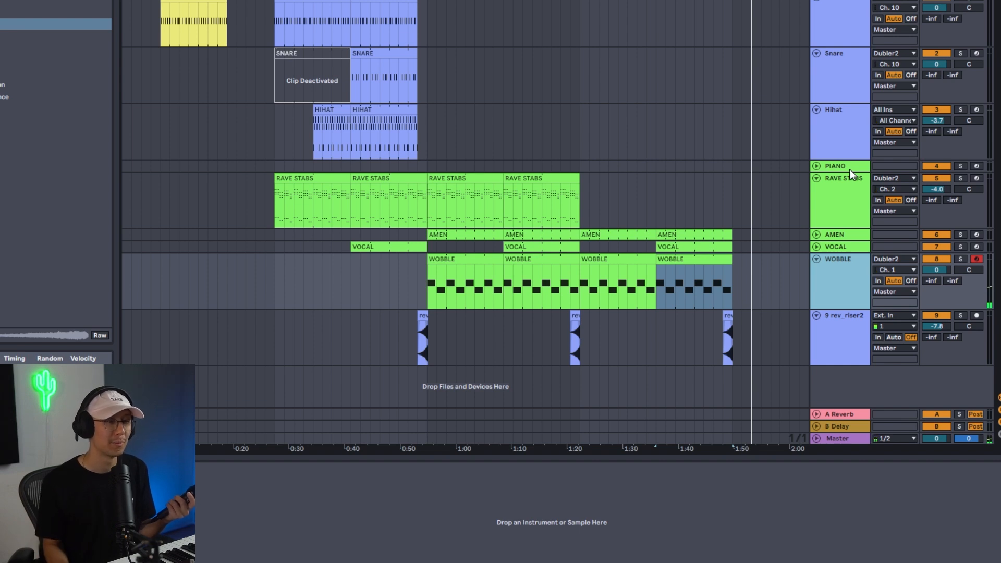
left_click(816, 166)
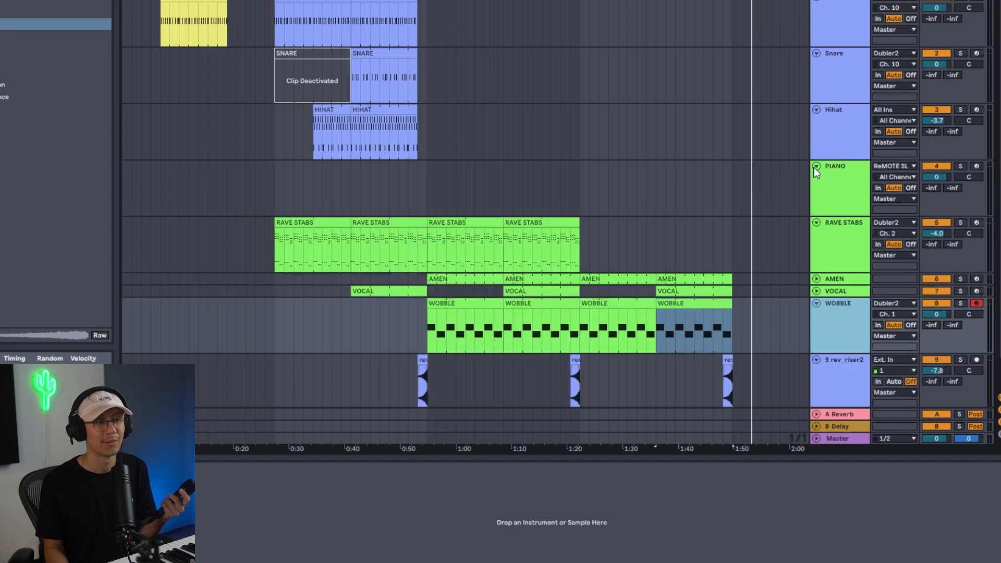
left_click(816, 166)
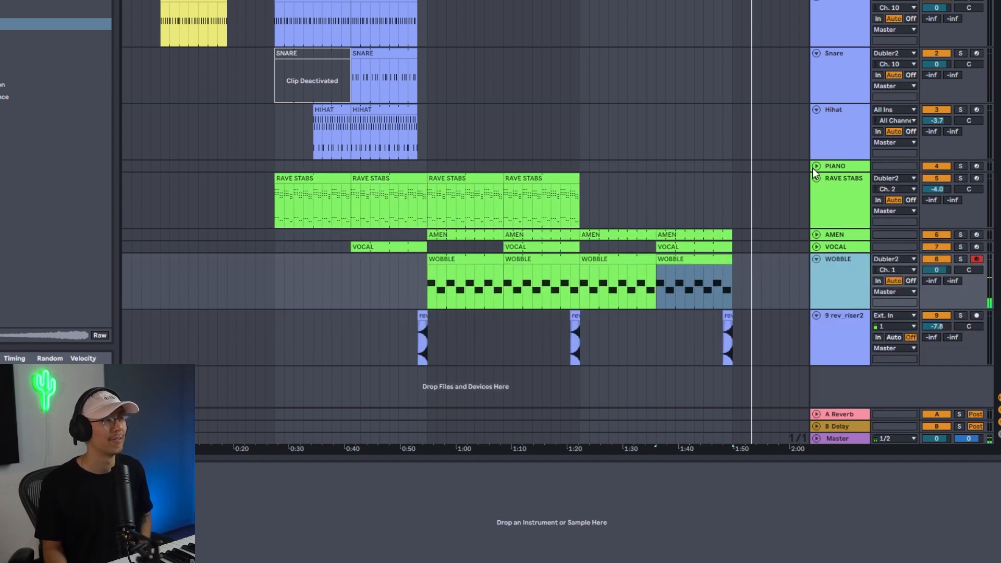
Switch to the Dubler 2 web page in the Opera browser and go to its list of voice-to-instrument demos
key("alt+Tab")
key("Tab")
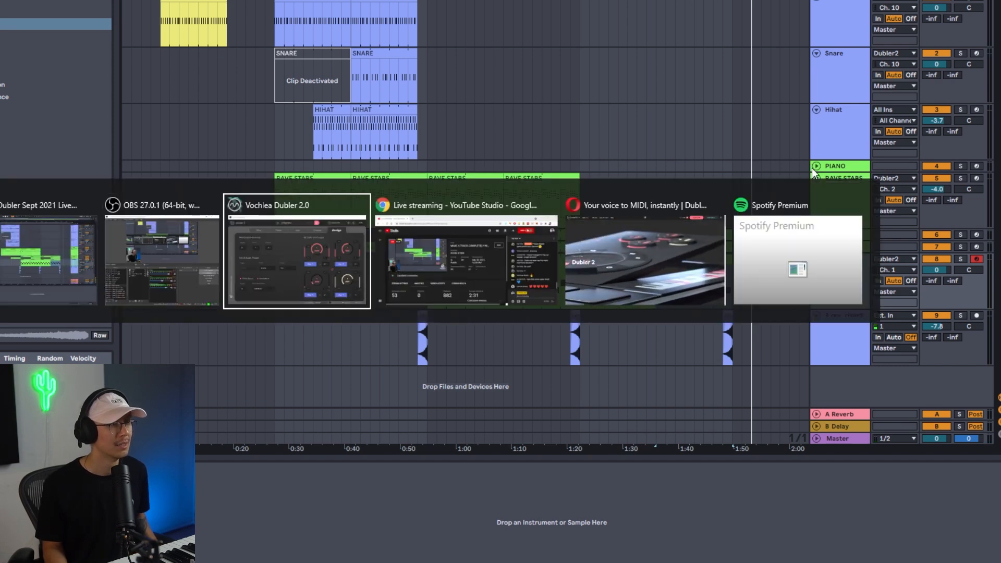
key("alt+Tab")
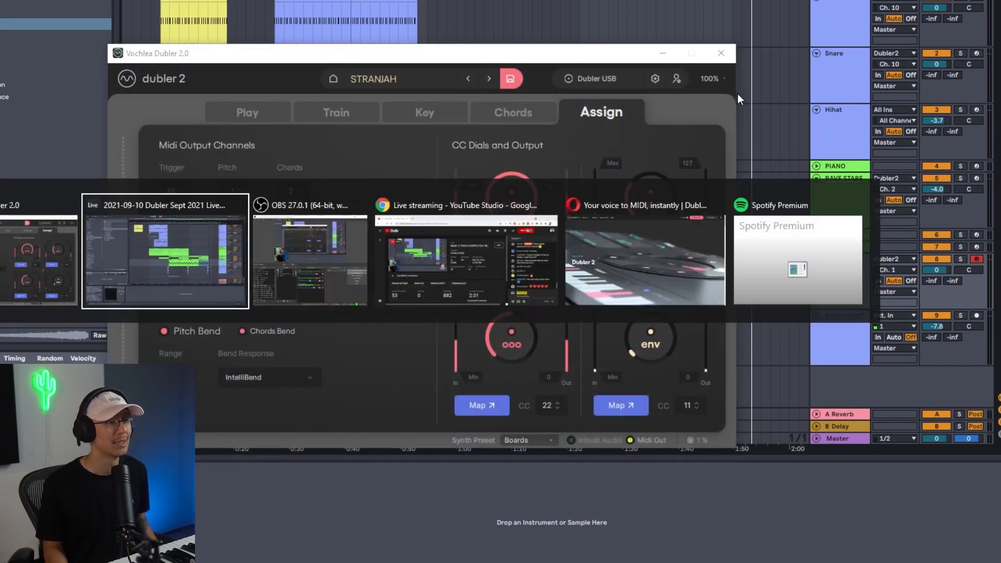
key("Tab")
key("Tab")
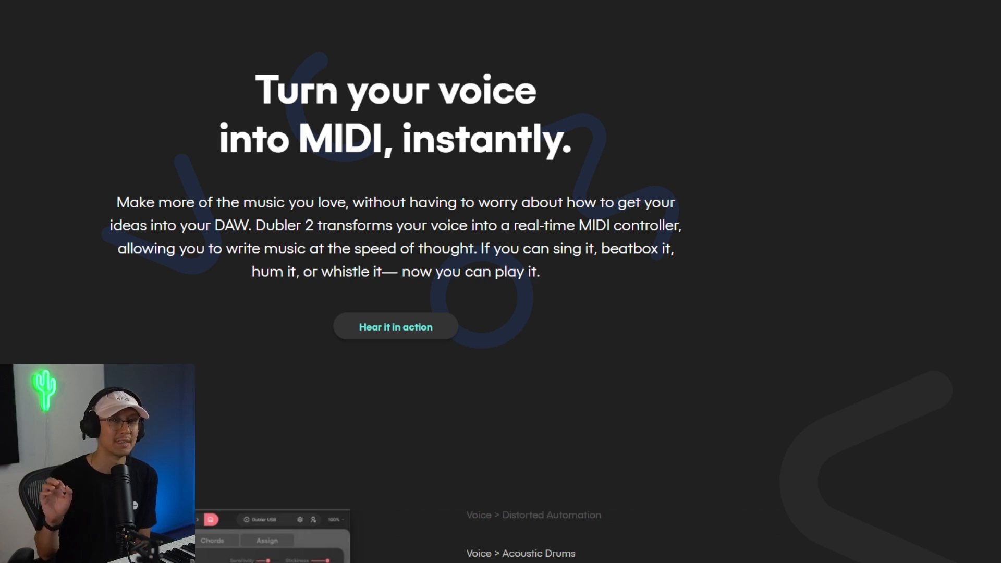
scroll(500, 282, "down", 8)
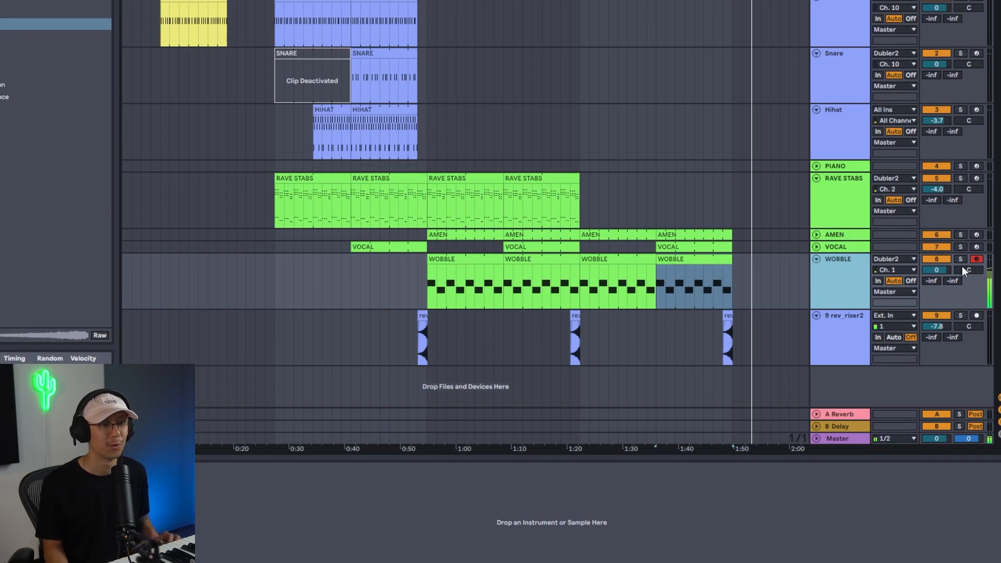
Disarm the WOBBLE track in Ableton Live and return to the Dubler 2 web page to view its Features section
left_click(976, 259)
key("alt+Tab")
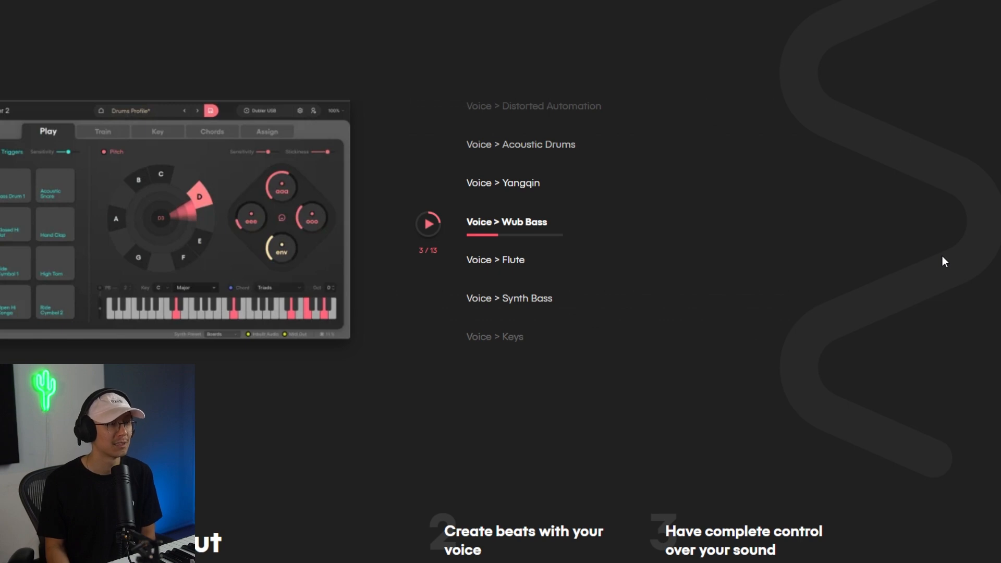
scroll(797, 289, "down", 15)
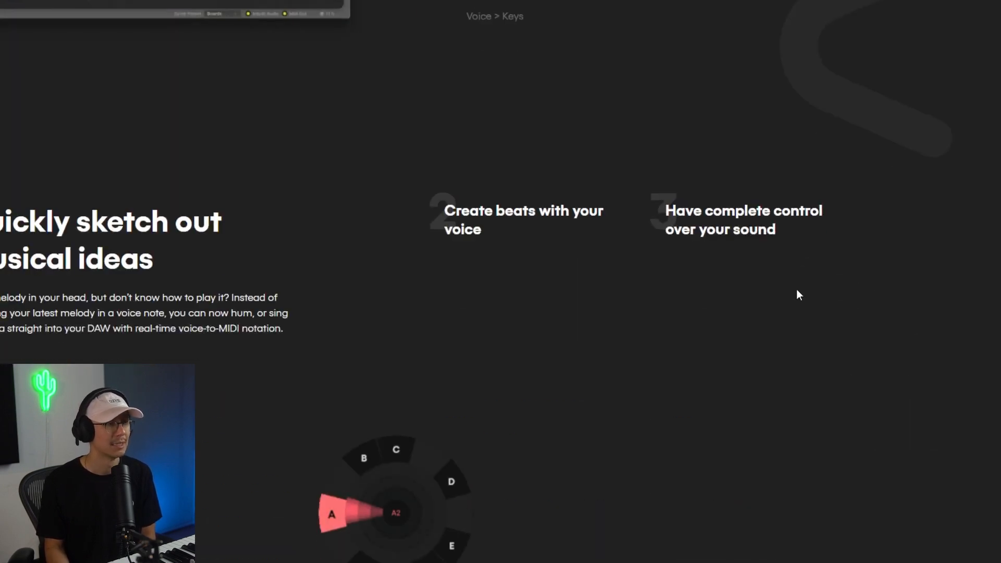
scroll(797, 290, "down", 20)
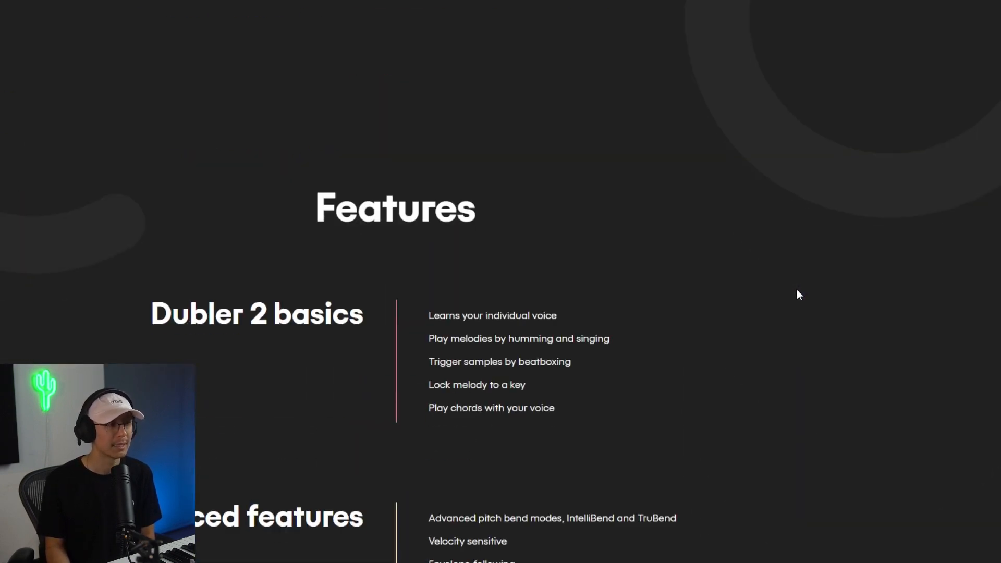
Examine the Features lists and customer review on the Dubler 2 web page, and return to its "Turn your voice into MIDI, instantly." introduction
scroll(797, 290, "up", 8)
scroll(797, 290, "up", 5)
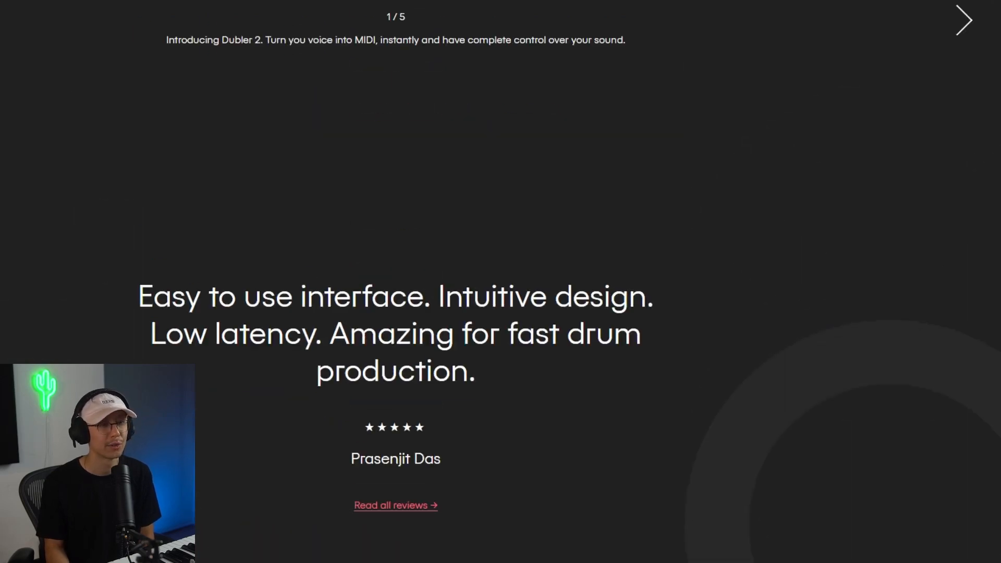
scroll(796, 290, "down", 10)
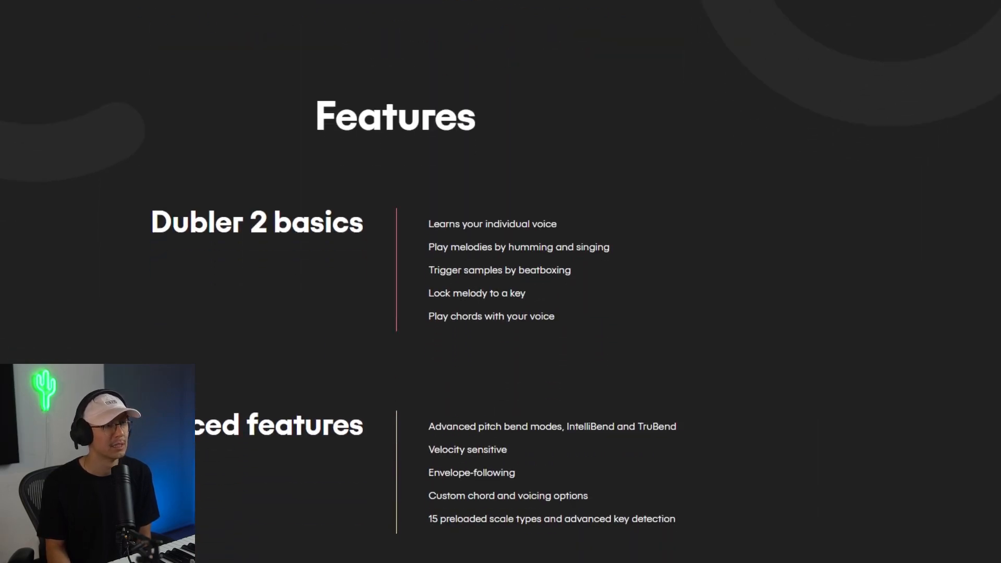
scroll(796, 290, "down", 20)
scroll(797, 290, "up", 8)
scroll(797, 290, "down", 5)
scroll(797, 290, "up", 3)
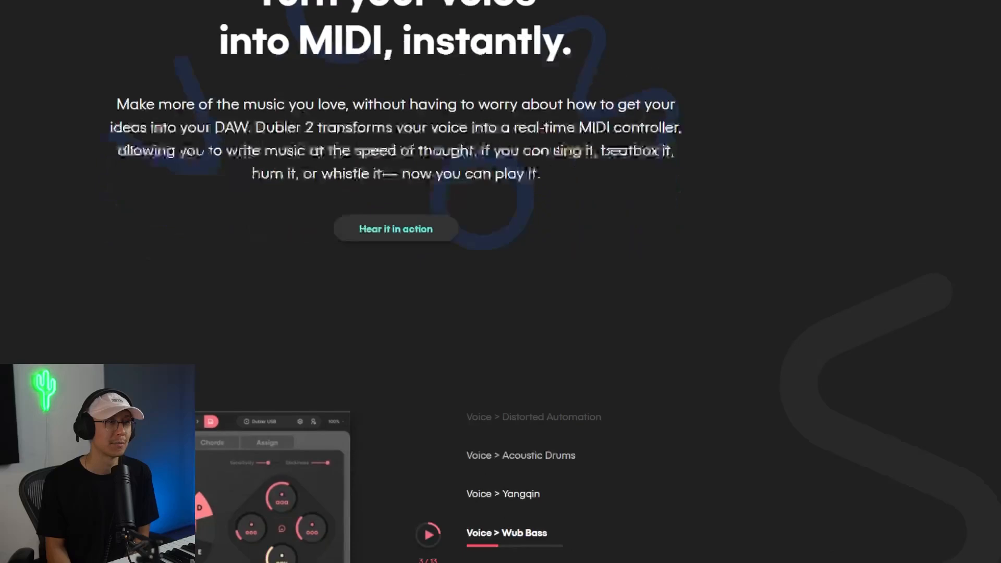
scroll(395, 282, "down", 1)
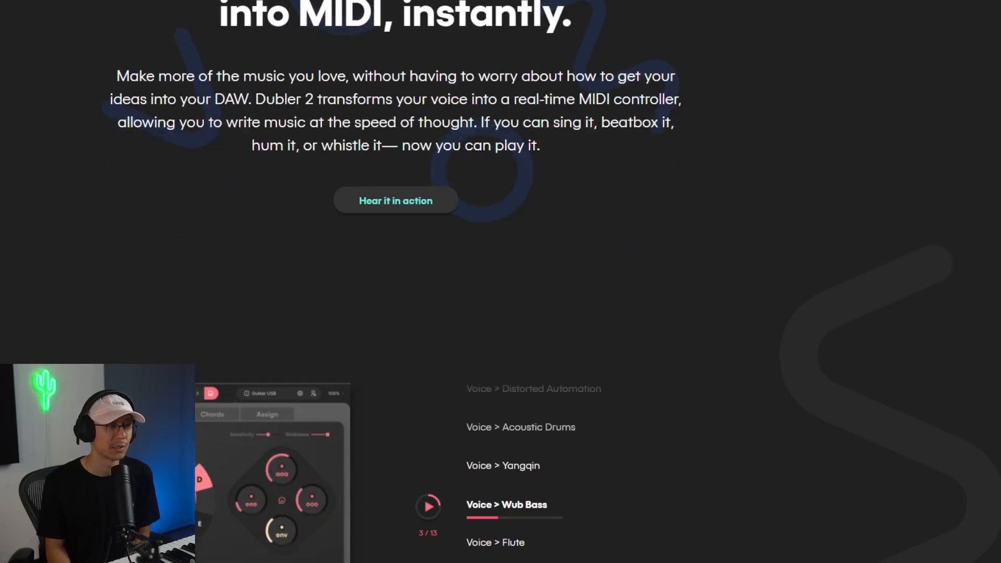
scroll(395, 281, "up", 1)
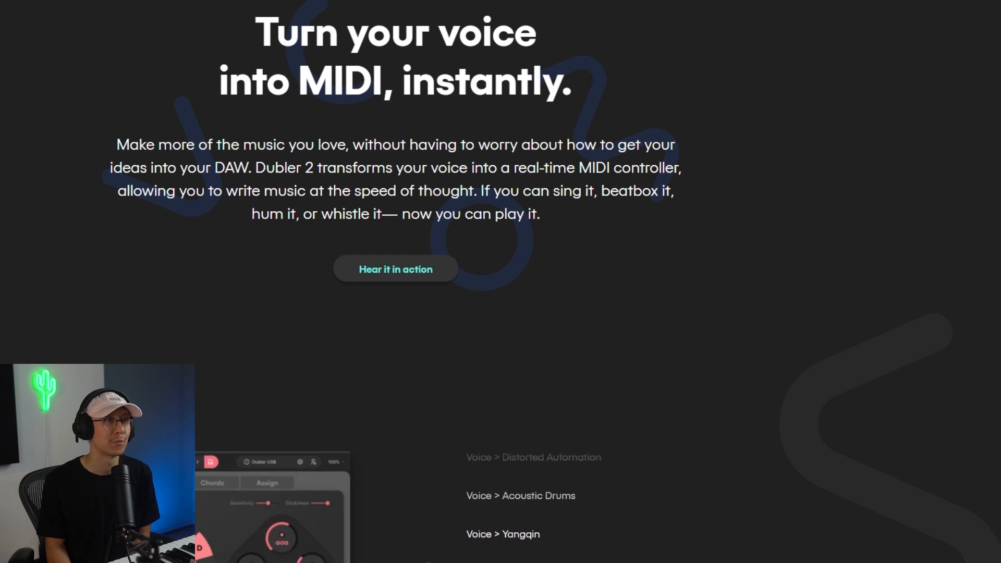
Switch to the Dubler 2 app and view its Play, Train, Key, Chords and Assign pages in turn
key("alt+Tab")
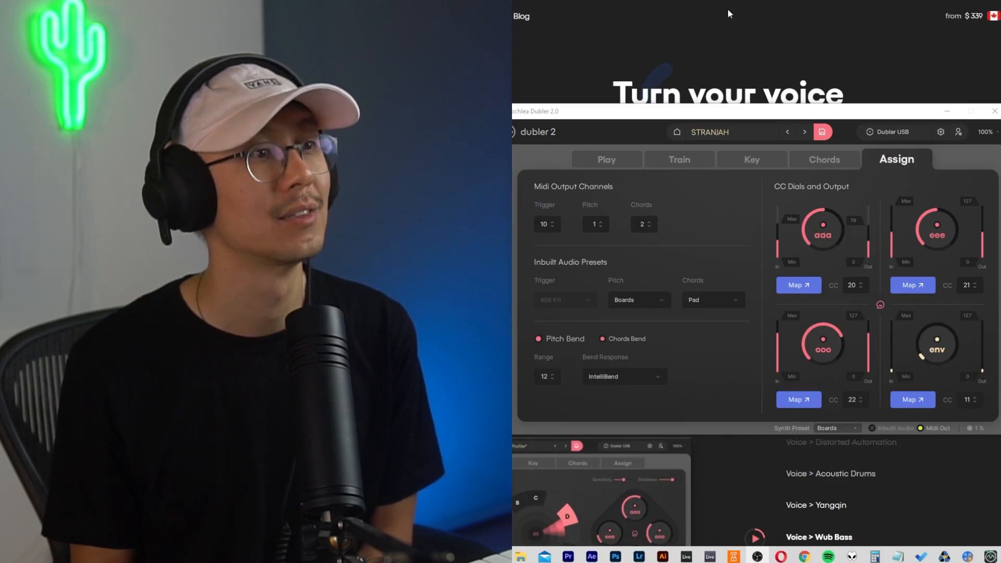
left_click(611, 160)
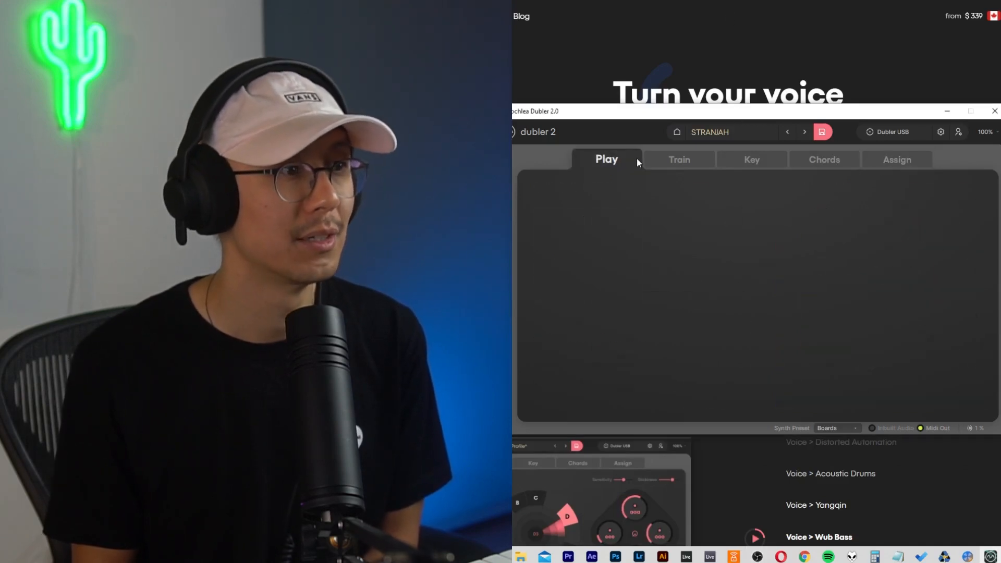
left_click(675, 158)
left_click(752, 162)
left_click(826, 161)
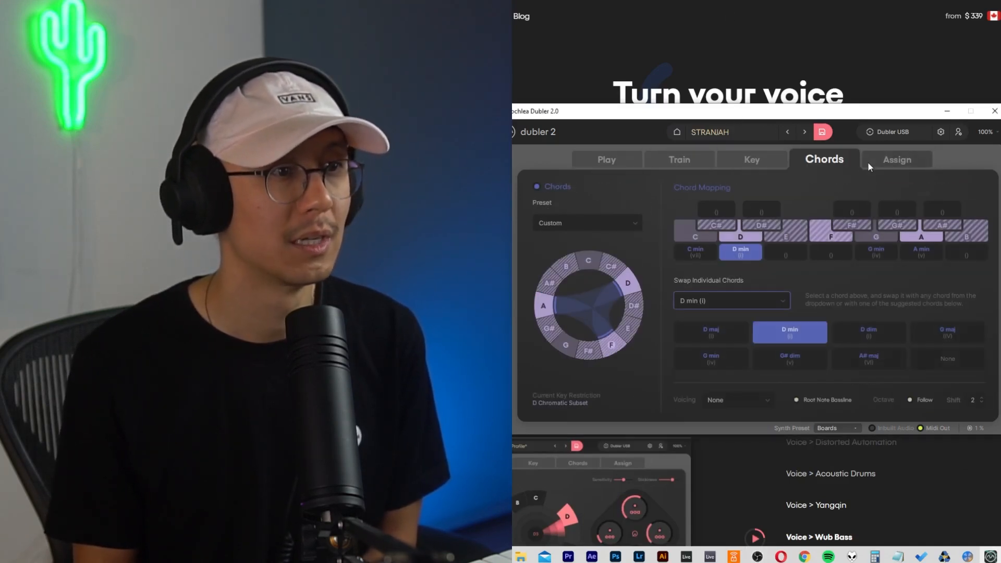
left_click(877, 159)
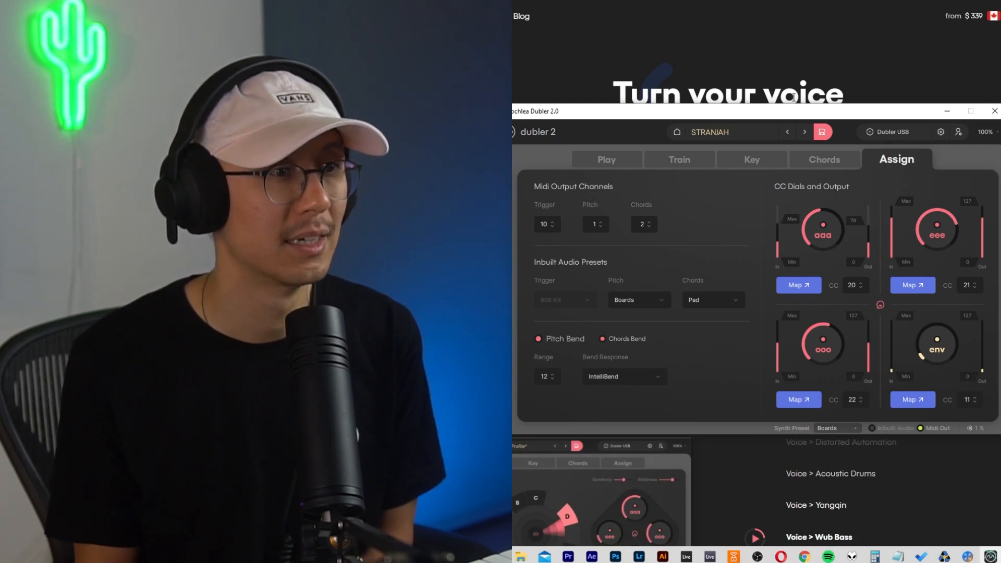
Go through the Play, Train and Key pages again and show the chord mapping on the Chords page
left_click(615, 159)
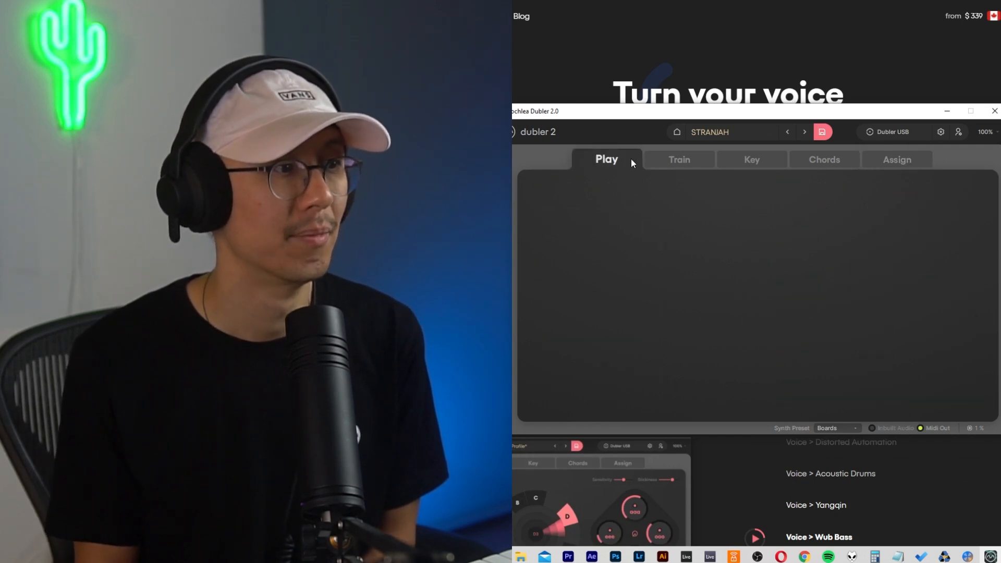
left_click(695, 160)
left_click(763, 161)
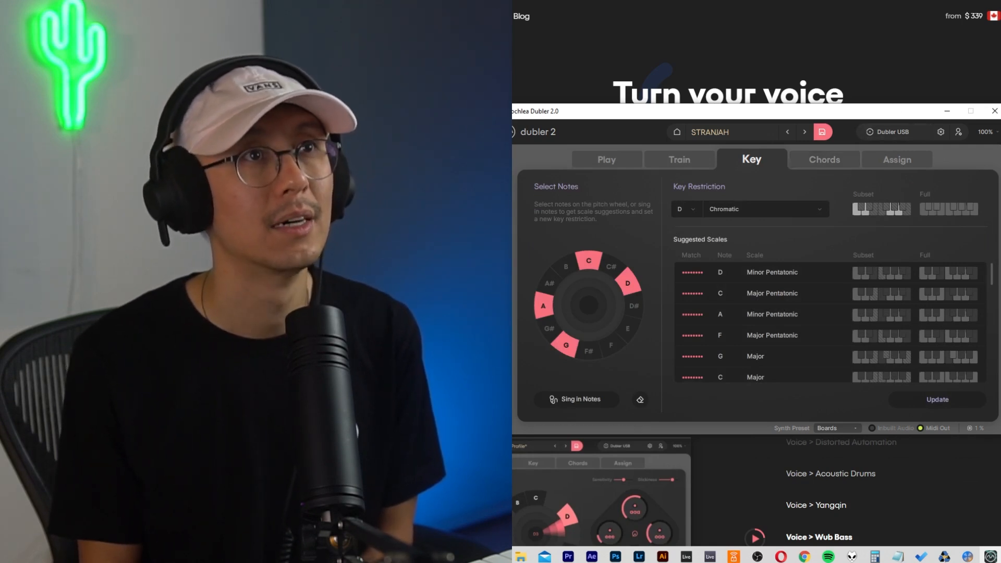
left_click(814, 162)
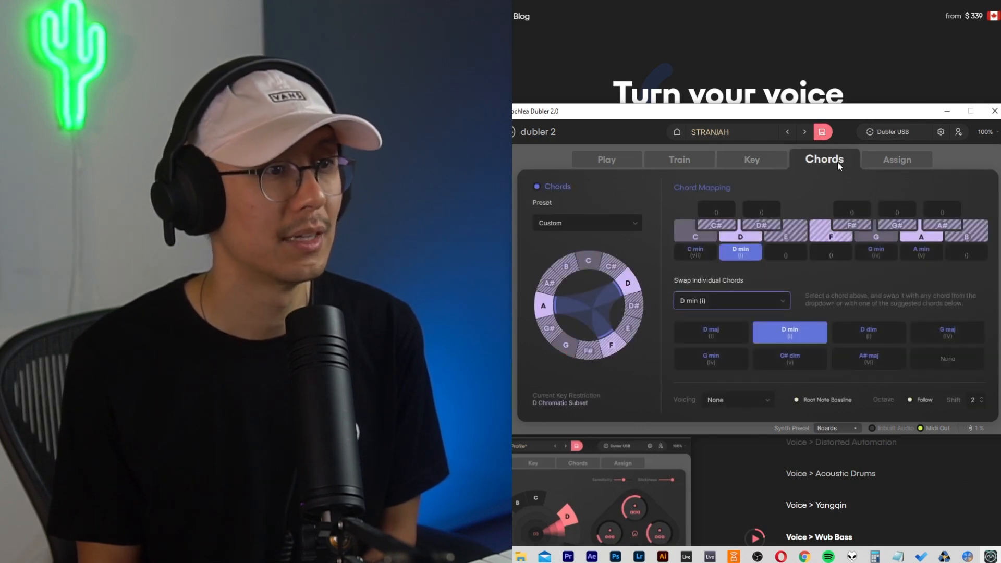